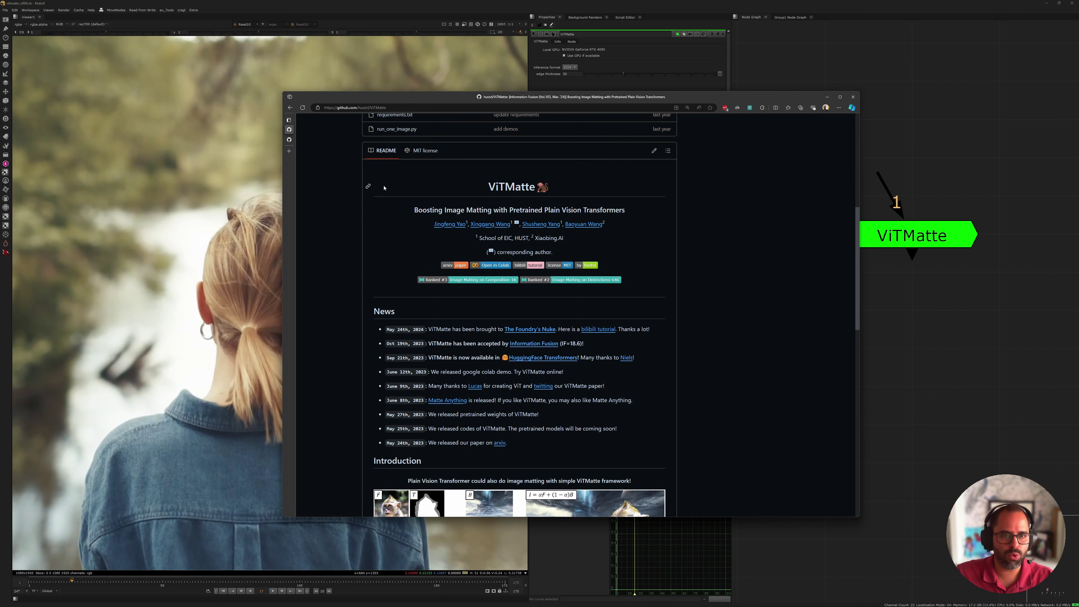
# Review the title, News and Introduction sections of the original ViTMatte repository README
pyautogui.scroll(4, 381, 196)
pyautogui.scroll(-2, 471, 232)
pyautogui.scroll(-1, 424, 213)
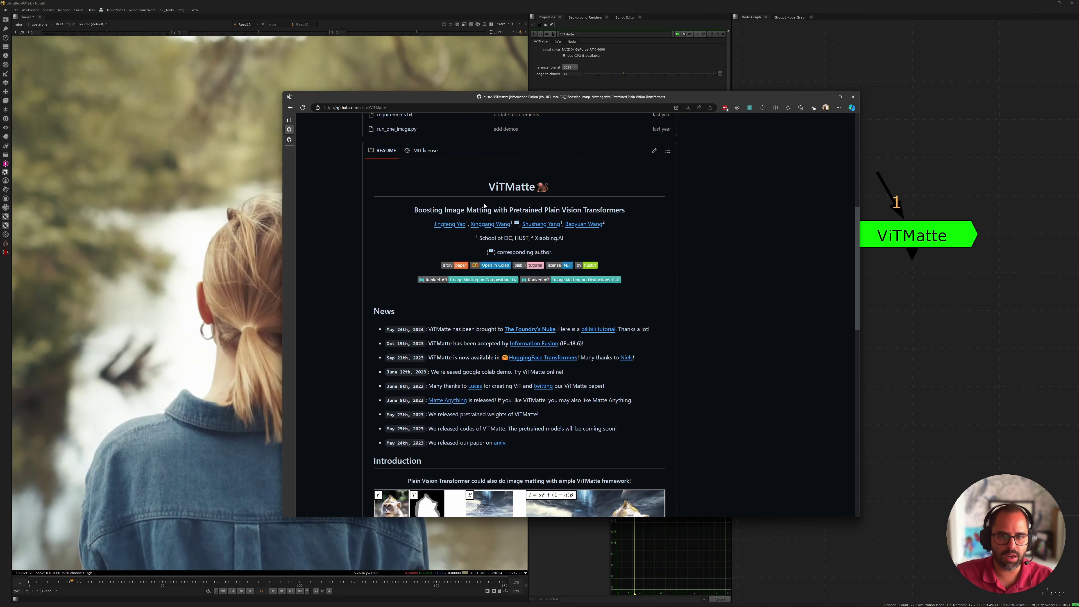
pyautogui.scroll(-1, 378, 178)
pyautogui.scroll(-1, 382, 180)
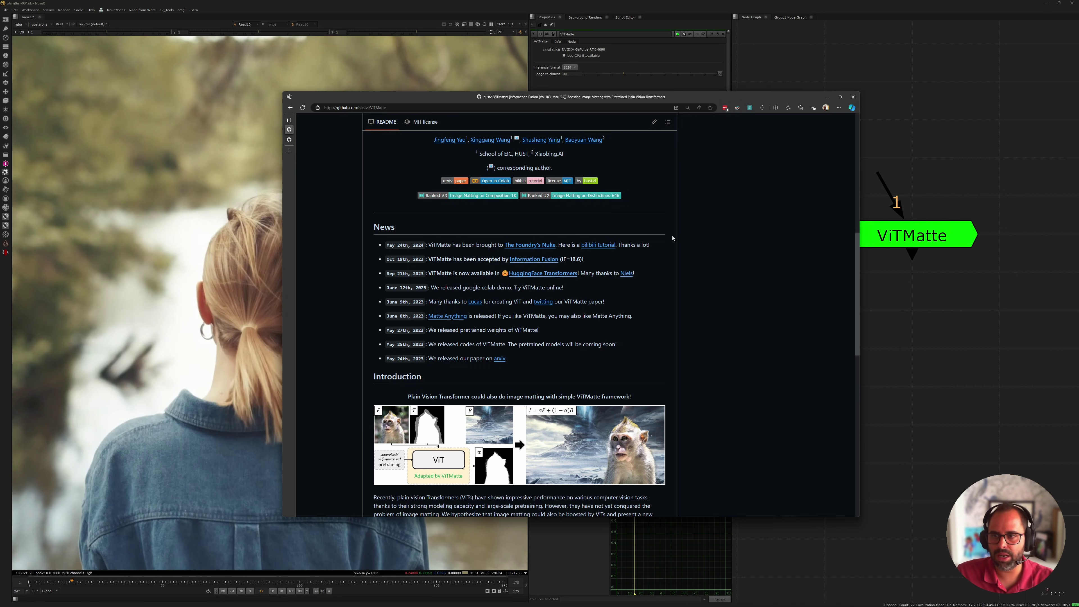
# Switch to the ViTMatte-for-Nuke repository and review its file list and README introduction
pyautogui.click(289, 139)
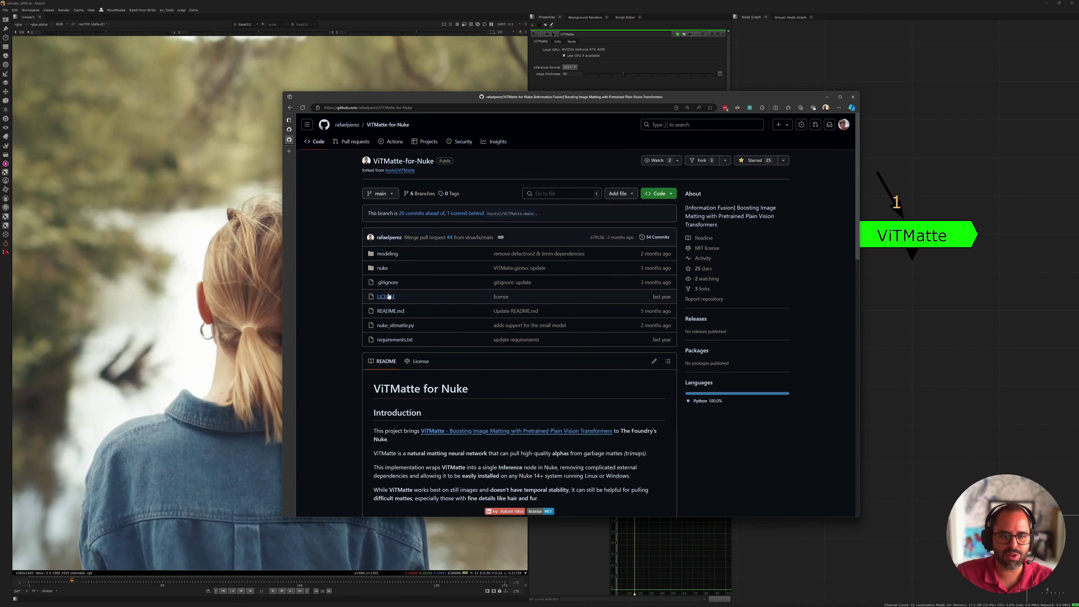
pyautogui.scroll(-3, 378, 405)
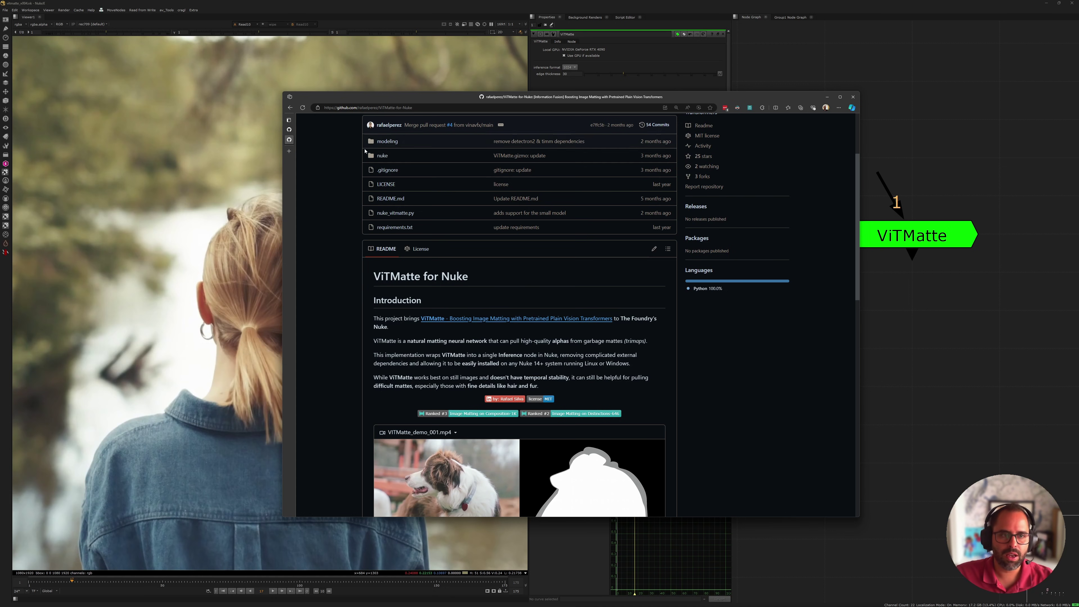
pyautogui.scroll(3, 437, 278)
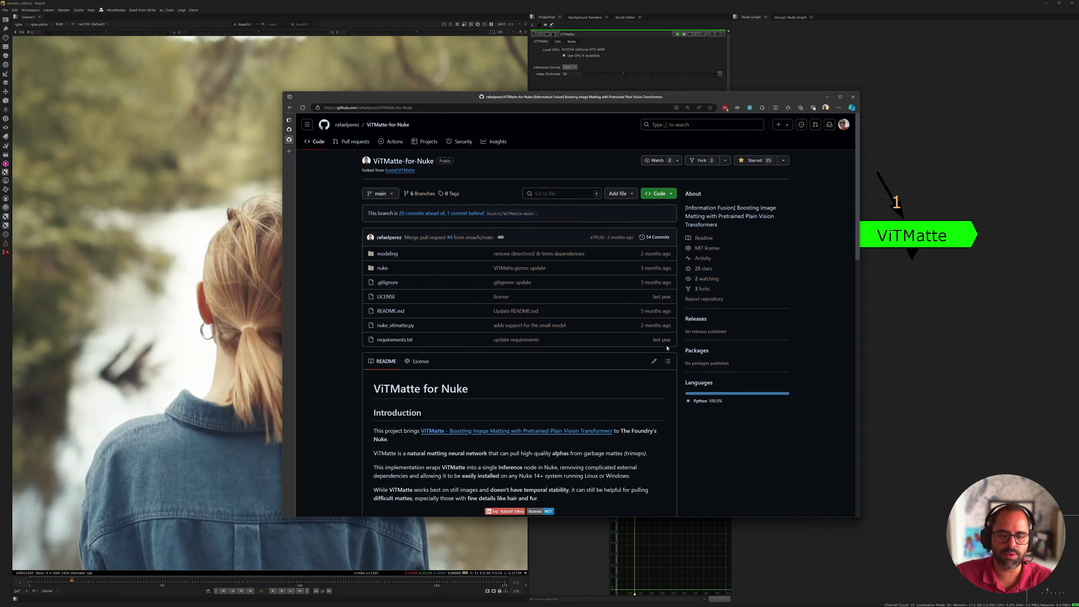
# Return to Nuke, select the ViTMatte node and examine its inference format options
pyautogui.click(872, 307)
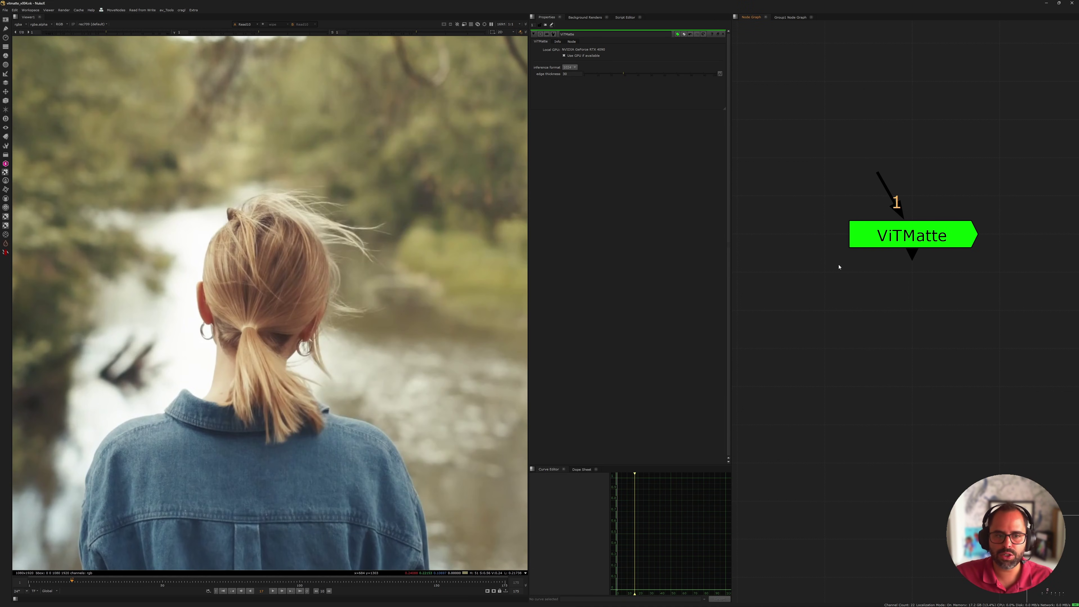
pyautogui.click(889, 233)
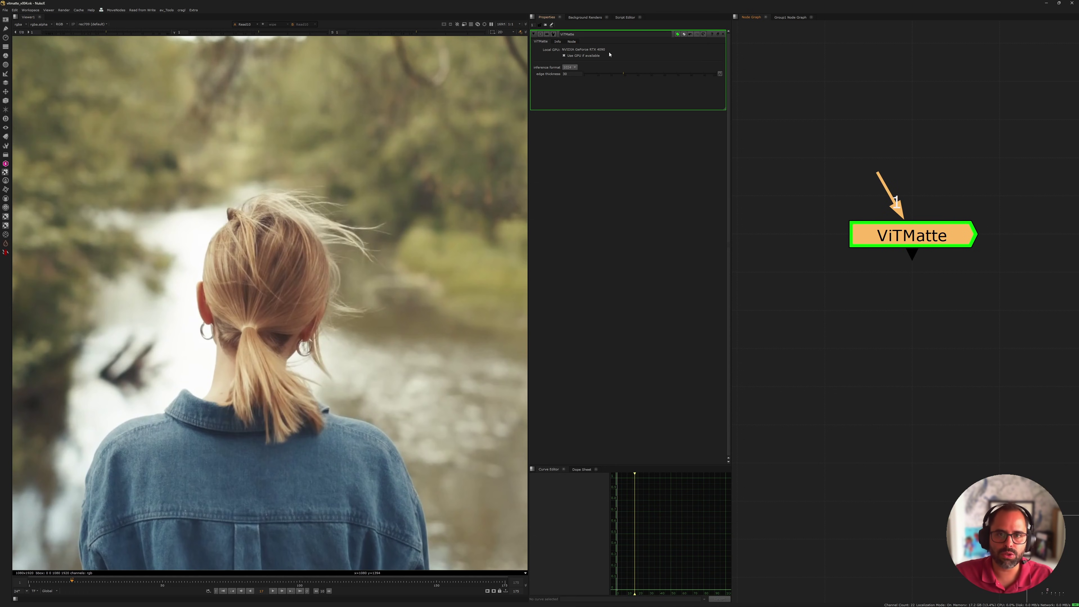
pyautogui.click(569, 67)
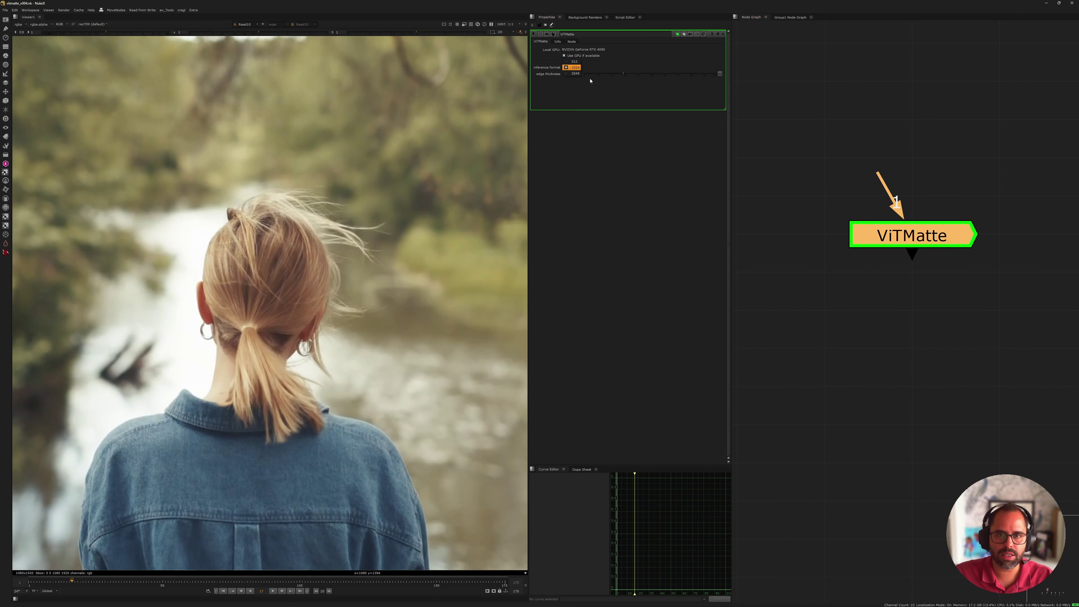
pyautogui.click(574, 69)
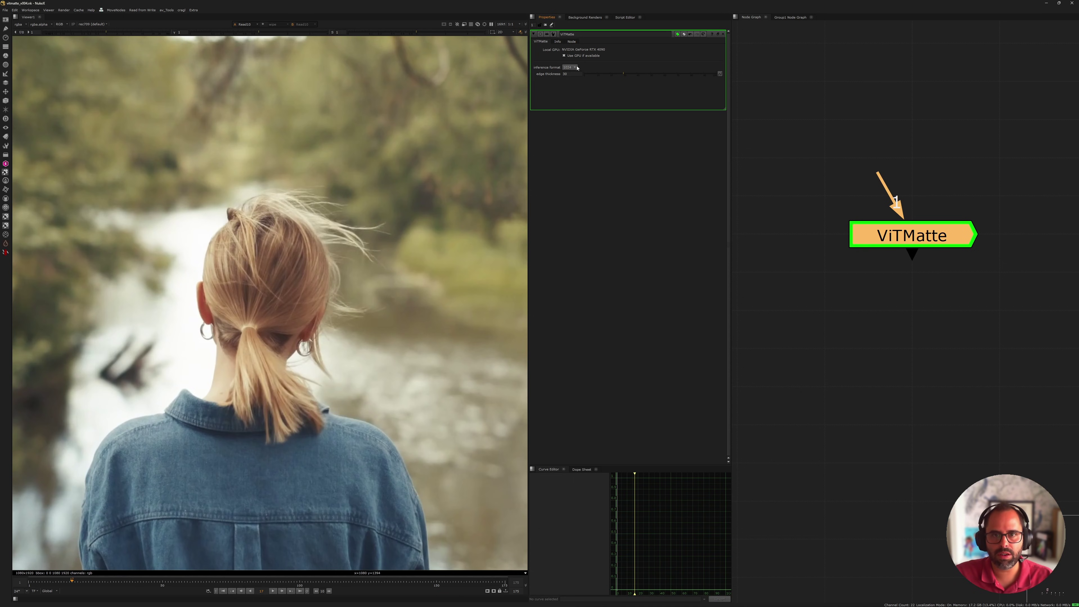
pyautogui.click(574, 69)
pyautogui.click(622, 63)
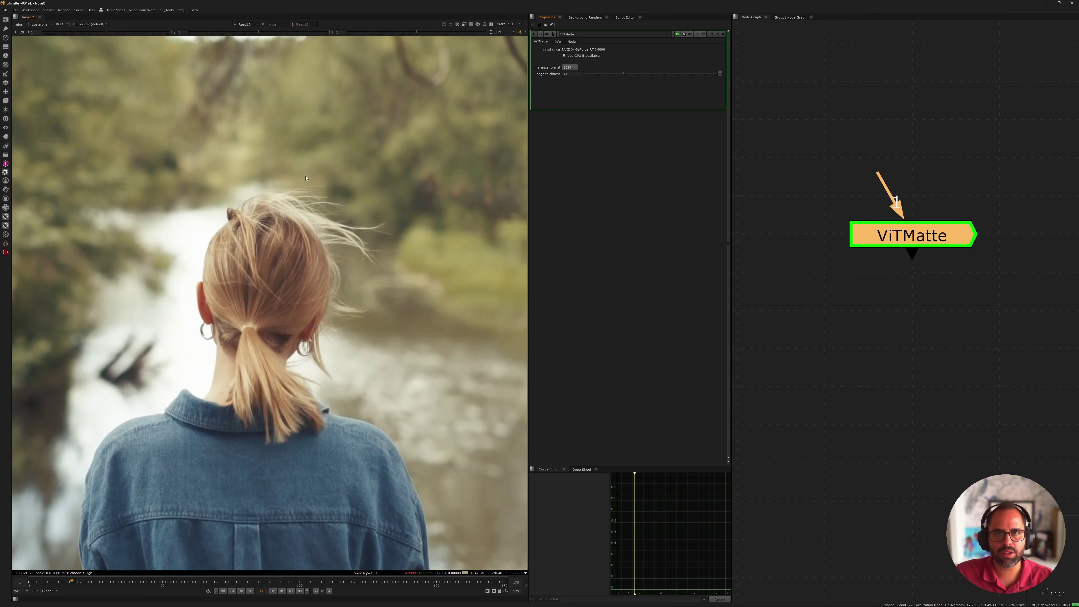
pyautogui.click(570, 68)
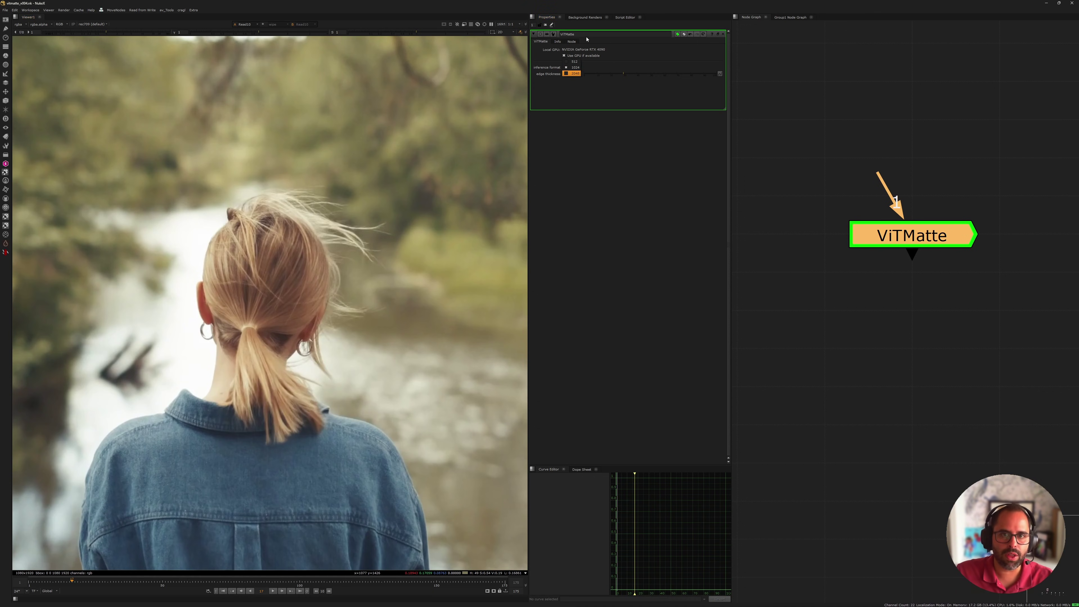
pyautogui.click(769, 110)
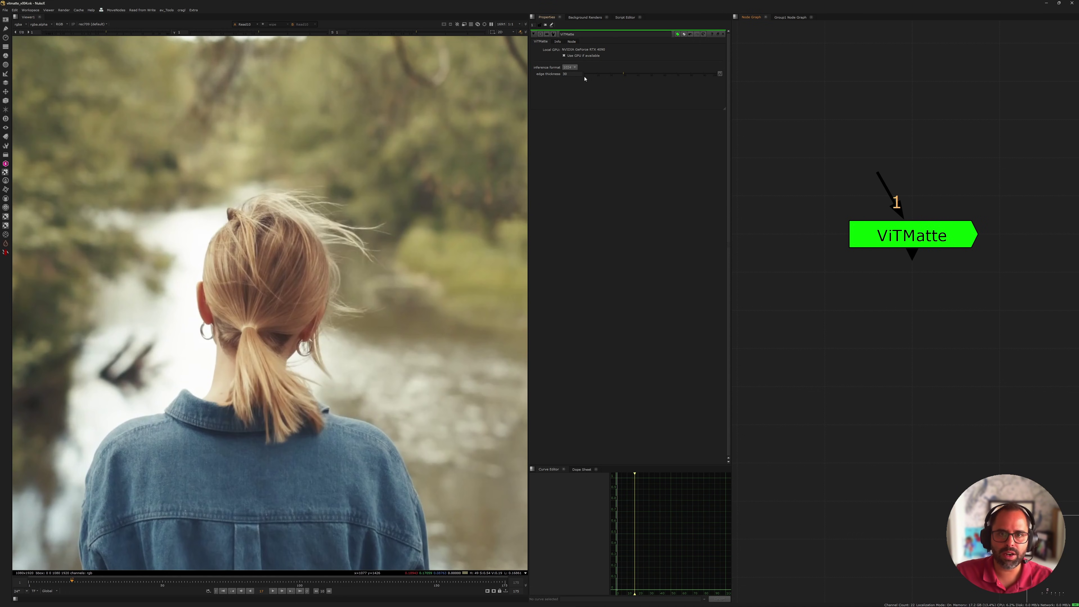
# Delete the standalone ViTMatte node from the node graph
pyautogui.scroll(-1, 844, 173)
pyautogui.moveTo(794, 120); pyautogui.dragTo(1069, 357)
pyautogui.scroll(-4, 861, 211)
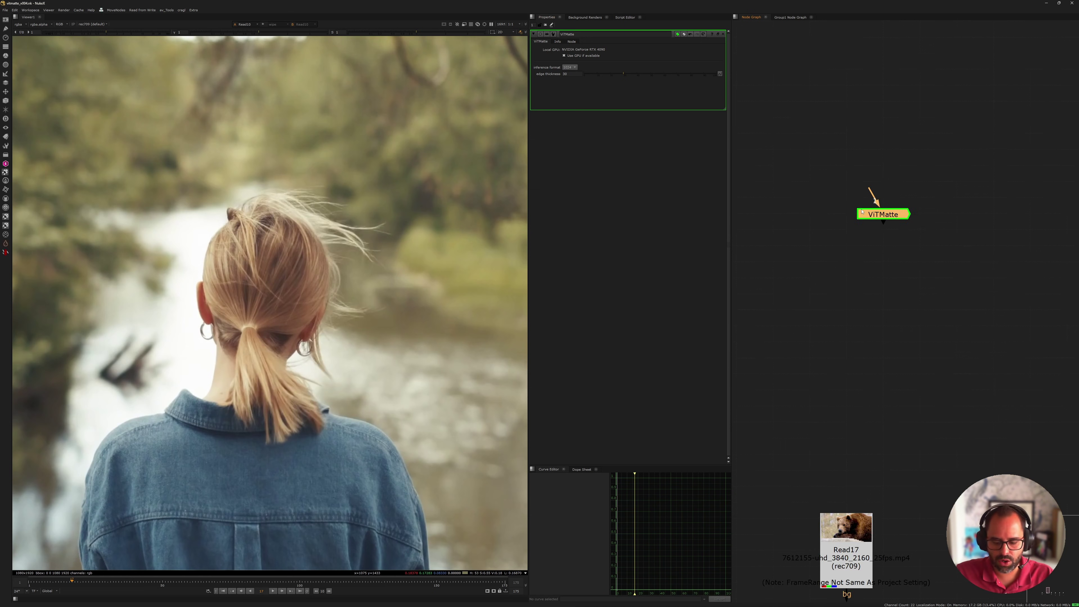
pyautogui.press('Delete')
# Limit the playback range to the opening part of the timeline and play the Read10 footage
pyautogui.scroll(-3, 859, 222)
pyautogui.moveTo(798, 299); pyautogui.dragTo(1039, 175, button='middle')
pyautogui.scroll(-3, 1039, 174)
pyautogui.moveTo(1035, 251); pyautogui.dragTo(972, 219, button='middle')
pyautogui.scroll(4, 848, 218)
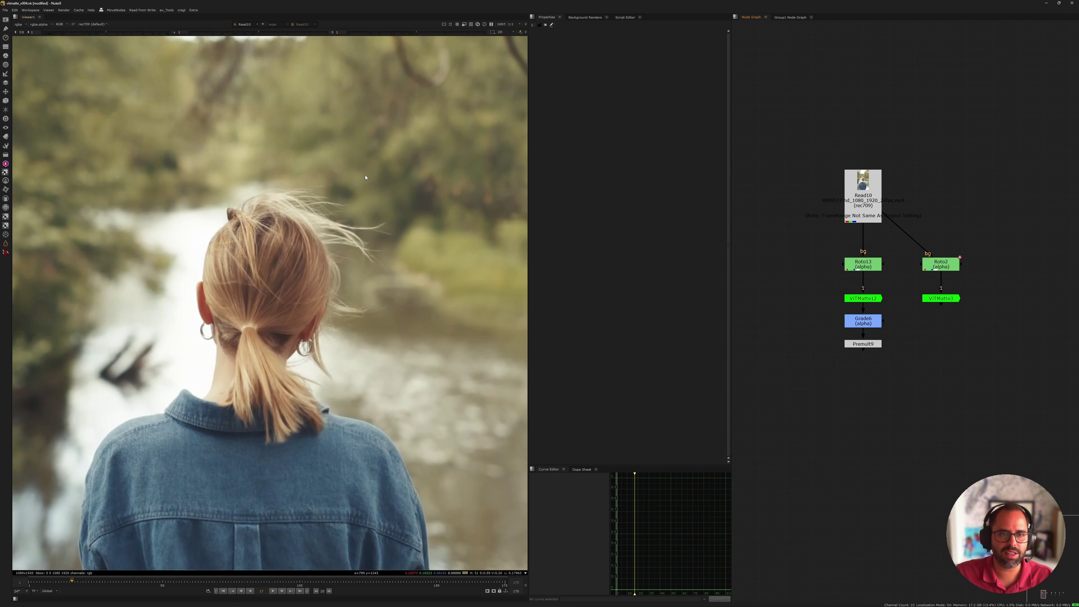
pyautogui.keyDown('ctrl'); pyautogui.keyDown('shift'); pyautogui.click(83, 585); pyautogui.keyUp('shift'); pyautogui.keyUp('ctrl')
pyautogui.click(273, 591)
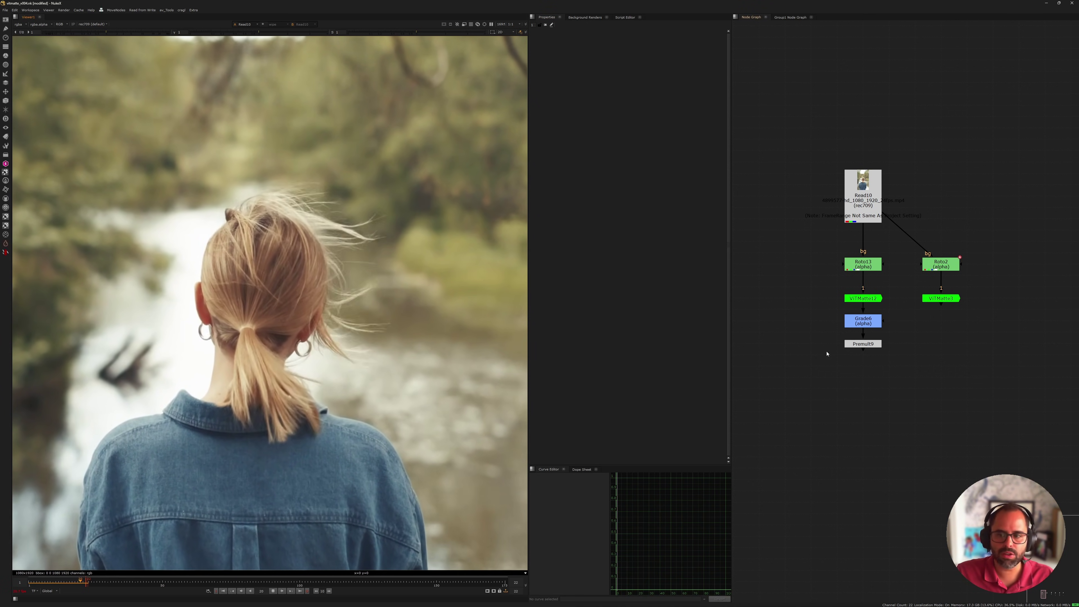
# View Roto13 during playback, open its properties to show the ellipse shapes, and stop the playback
pyautogui.click(867, 263)
pyautogui.press('1')
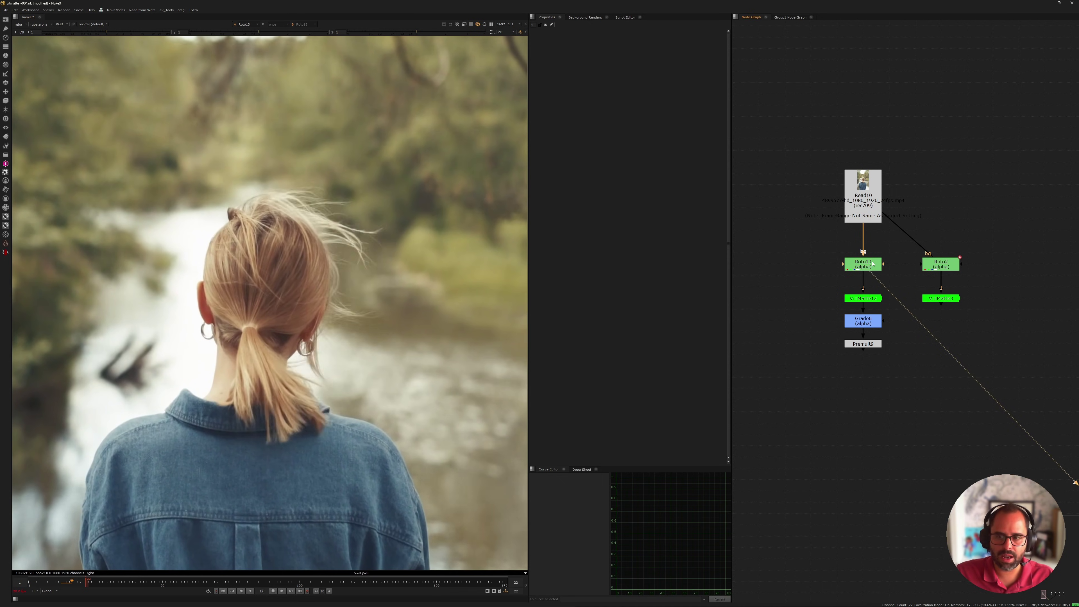
pyautogui.doubleClick(871, 264)
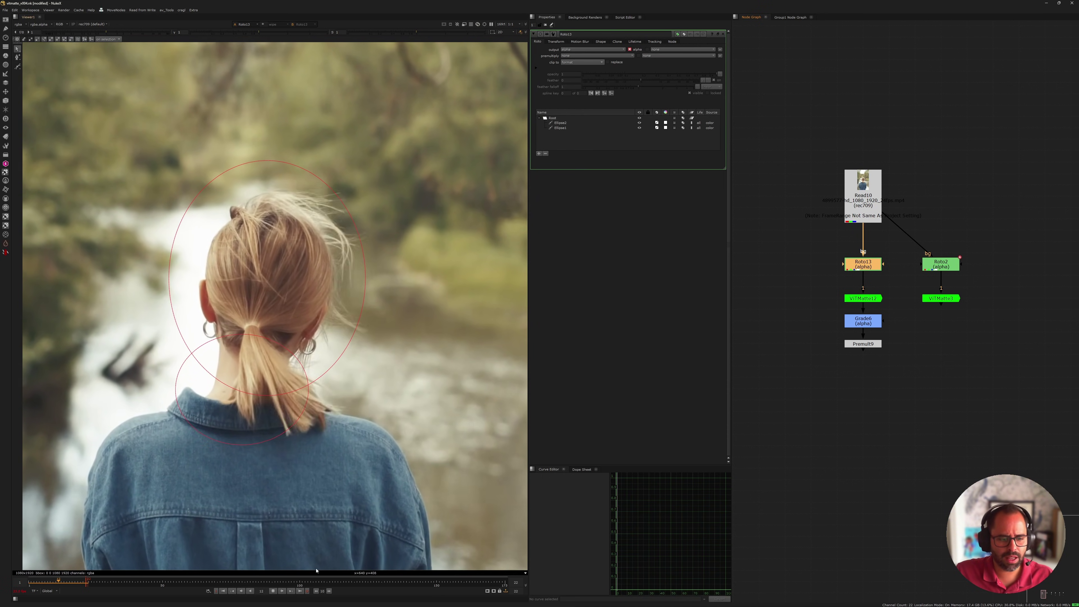
pyautogui.click(271, 591)
# Inspect the alpha channel of the Read10 footage and compare it with the alpha from Roto13's ellipses
pyautogui.scroll(4, 905, 291)
pyautogui.click(823, 307)
pyautogui.moveTo(824, 303); pyautogui.dragTo(870, 313, button='middle')
pyautogui.click(868, 249)
pyautogui.click(220, 298)
pyautogui.press('a')
pyautogui.press('1')
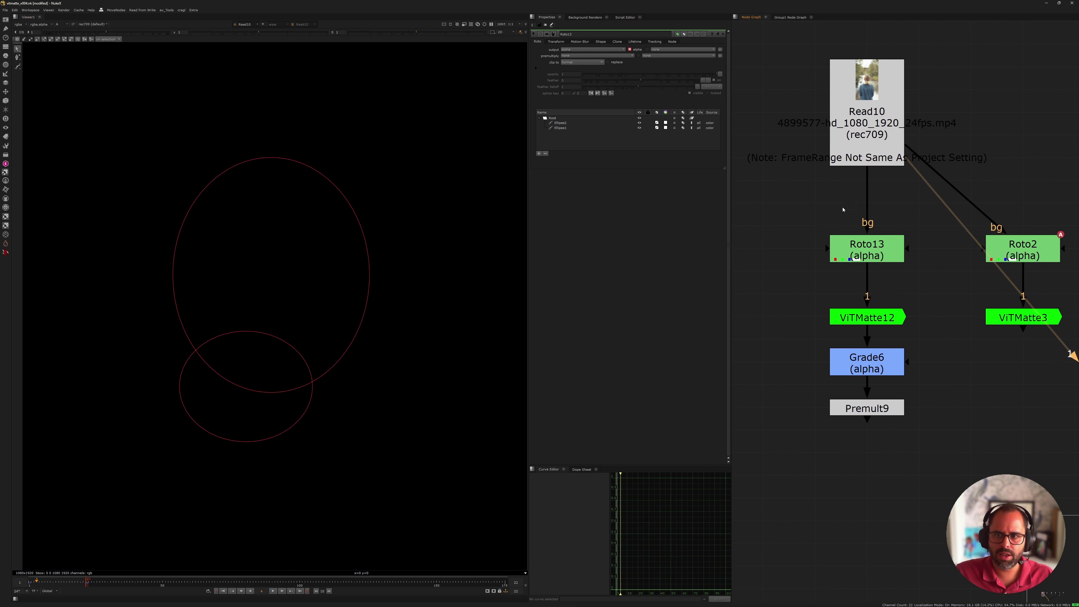
pyautogui.press('a')
pyautogui.click(846, 242)
pyautogui.press('1')
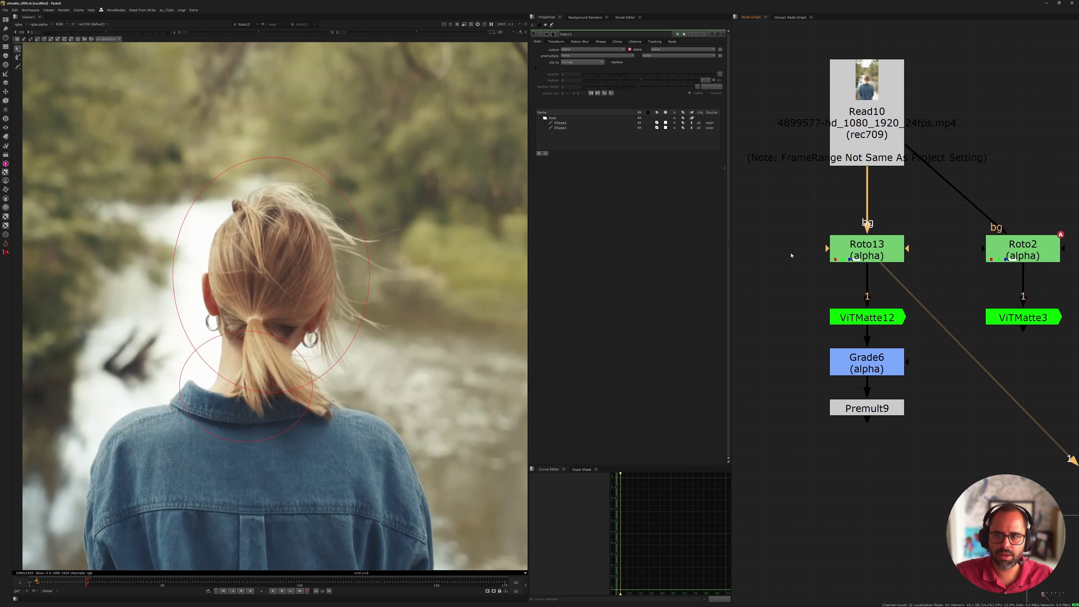
pyautogui.press('a')
# View ViTMatte12's alpha and compare it with Roto13's, using Roto13 as viewer input 1 and ViTMatte12 as input 2
pyautogui.moveTo(846, 314); pyautogui.dragTo(845, 255, button='middle')
pyautogui.click(846, 255)
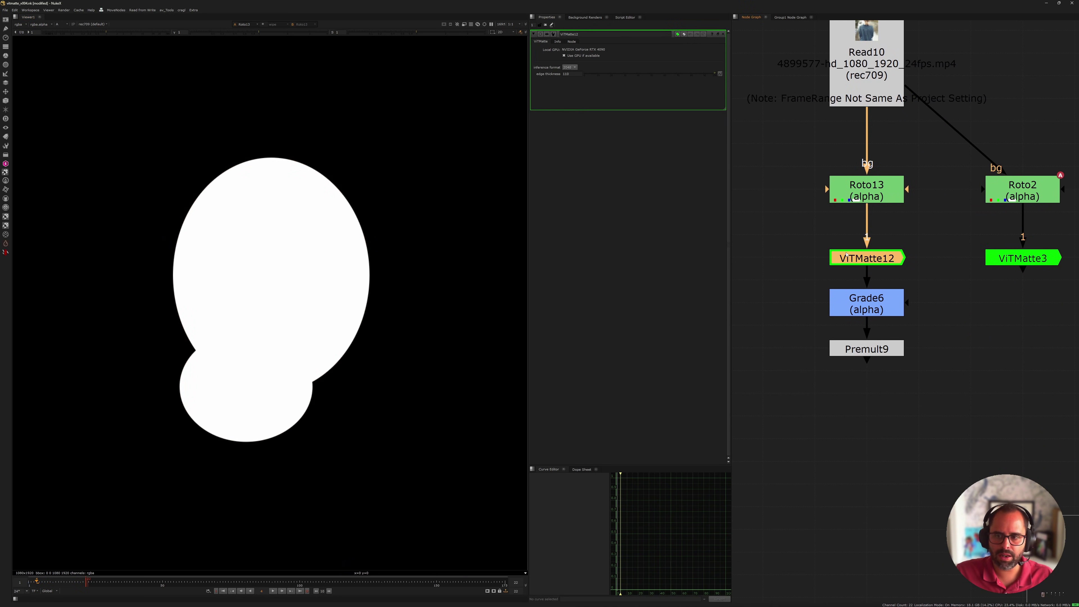
pyautogui.press('1')
pyautogui.click(789, 212)
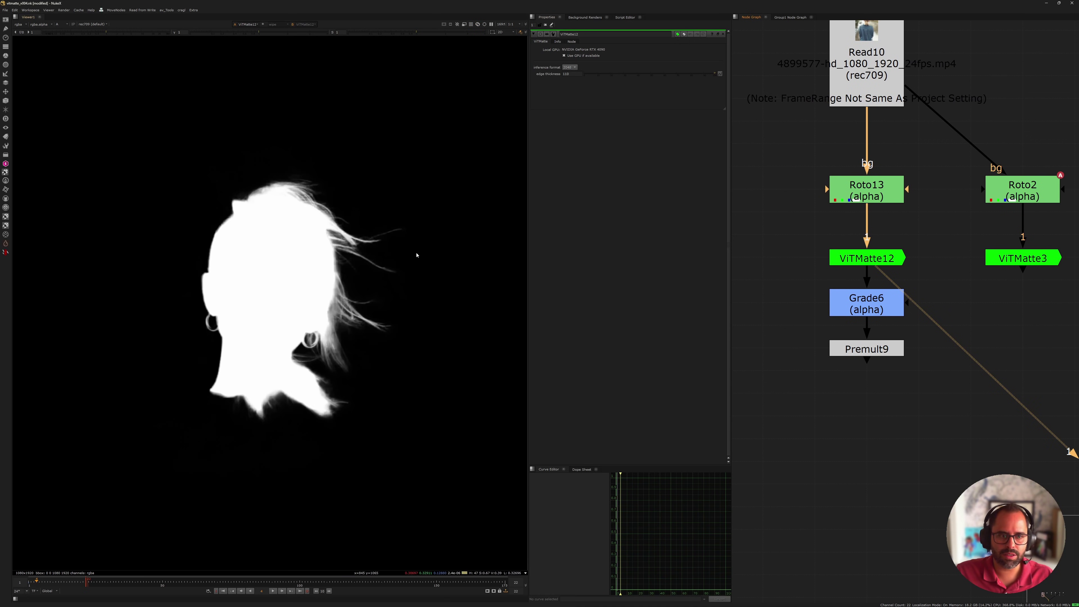
pyautogui.click(887, 263)
pyautogui.click(843, 193)
pyautogui.press('1')
pyautogui.click(855, 256)
pyautogui.press('2')
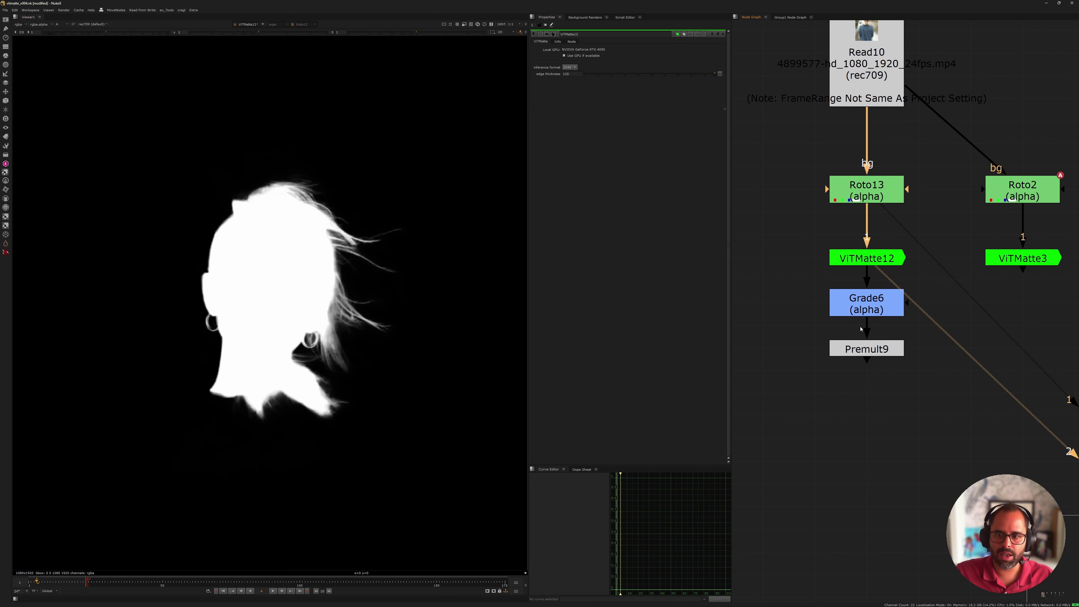
# View Grade6's alpha and repeatedly disable and re-enable the node to compare the matte's hair and edge detail
pyautogui.doubleClick(848, 302)
pyautogui.press('1')
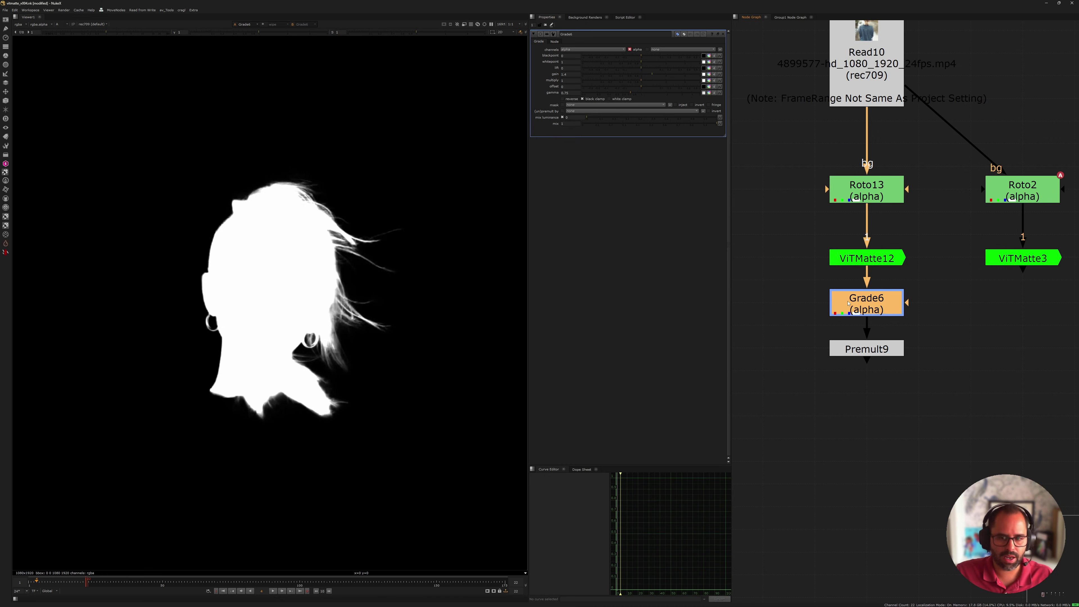
pyautogui.press('d')
pyautogui.press('d')
pyautogui.press('d')
pyautogui.press('d')
pyautogui.scroll(3, 405, 299)
pyautogui.press('d')
pyautogui.press('d')
pyautogui.press('d')
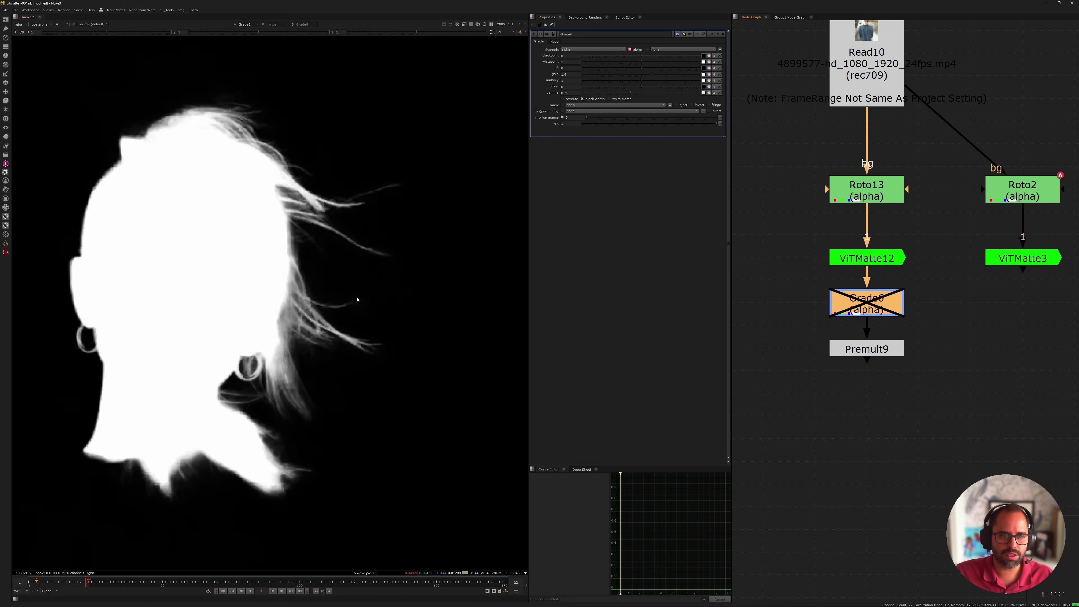
pyautogui.scroll(-2, 357, 299)
pyautogui.press('d')
pyautogui.press('d')
pyautogui.press('d')
pyautogui.press('d')
pyautogui.press('d')
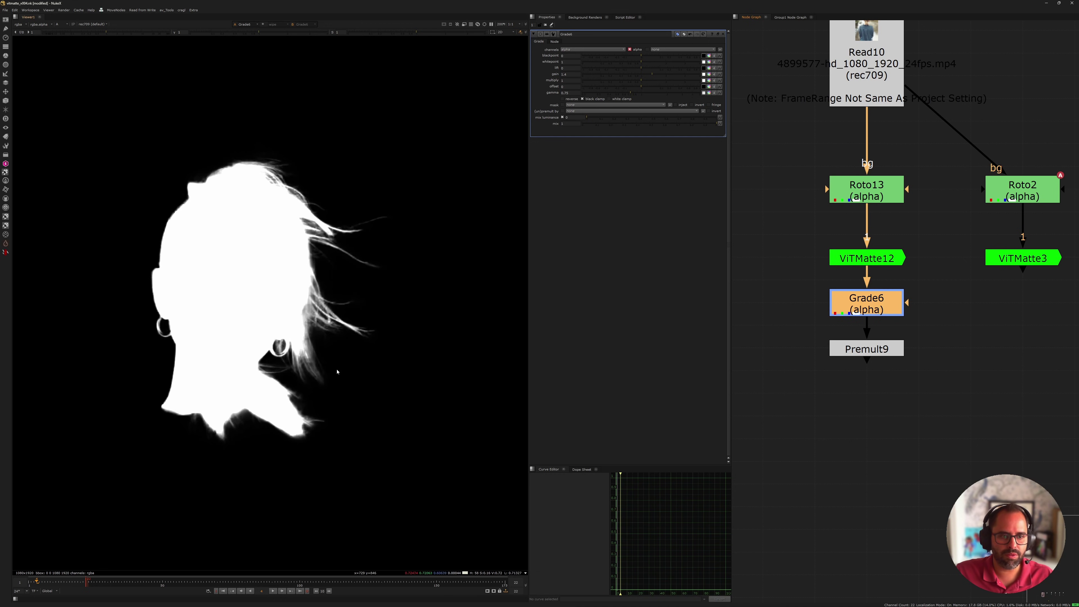
pyautogui.press('d')
pyautogui.press('d')
pyautogui.press('d')
pyautogui.press('d')
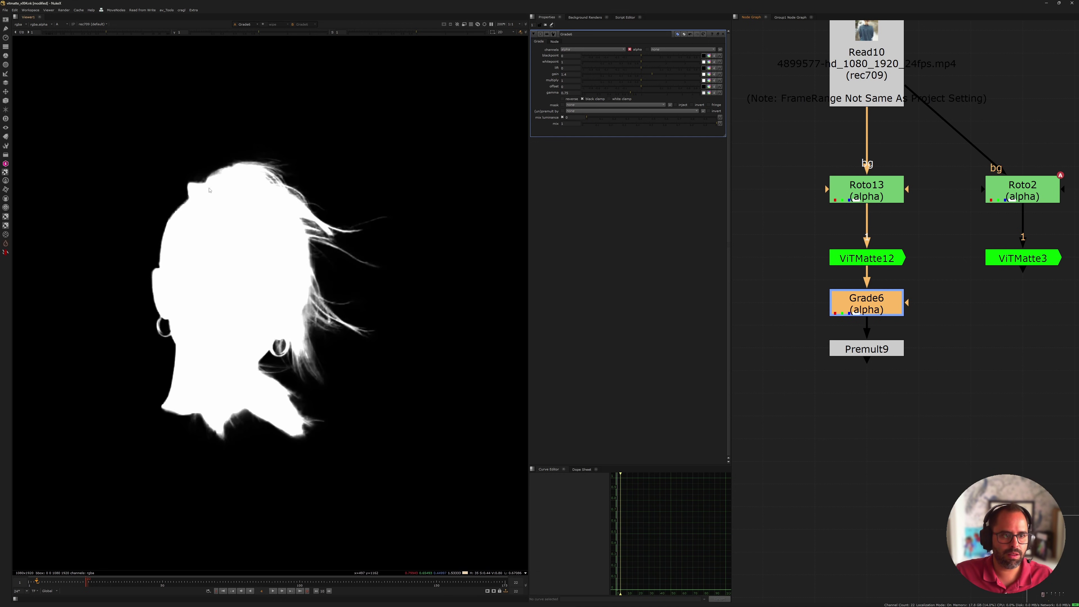
# View the Premult9 result in full colour and play it back
pyautogui.click(868, 352)
pyautogui.press('1')
pyautogui.press('a')
pyautogui.click(272, 590)
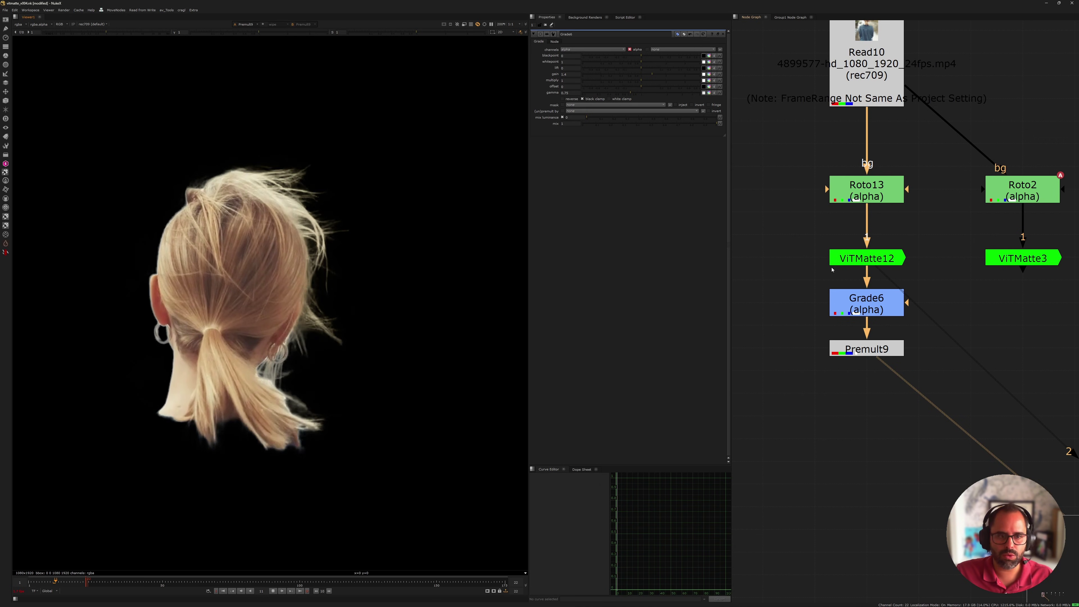
# Open ViTMatte12's properties and play back the alpha of the premultiplied result
pyautogui.doubleClick(850, 264)
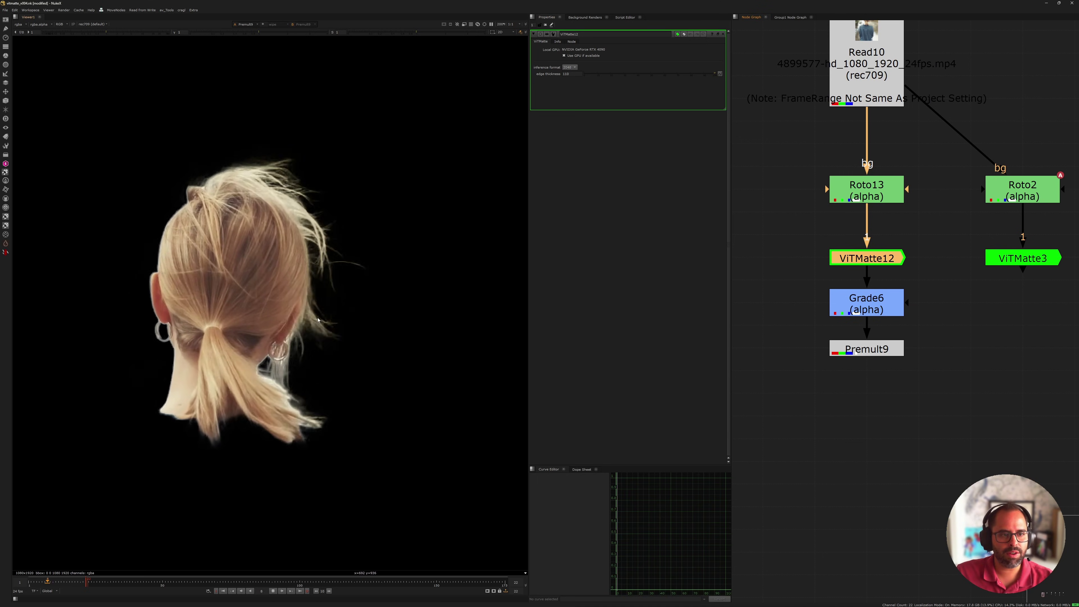
pyautogui.press('a')
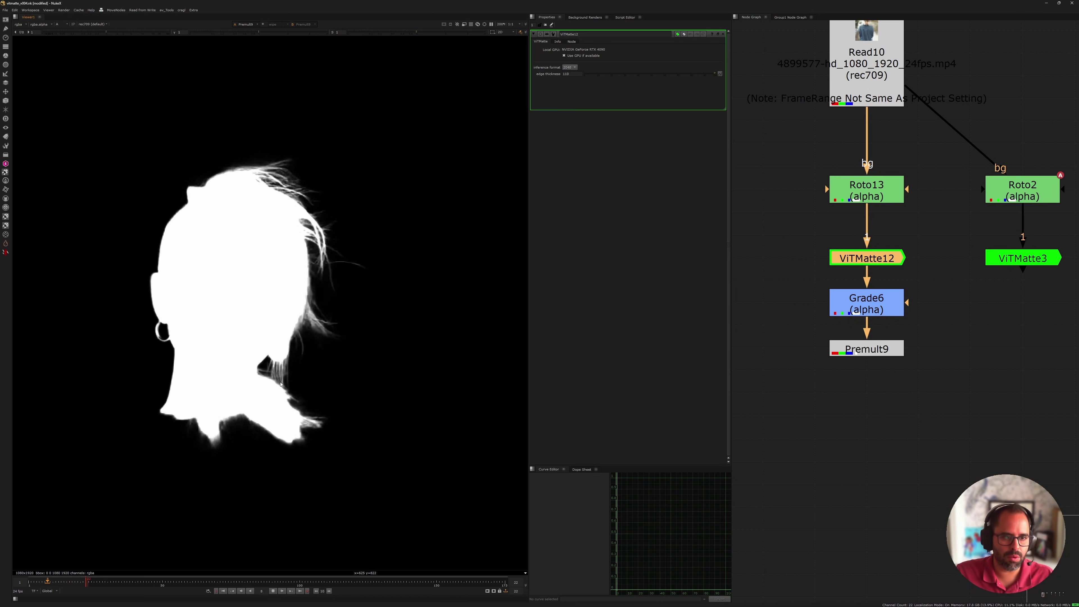
pyautogui.click(273, 591)
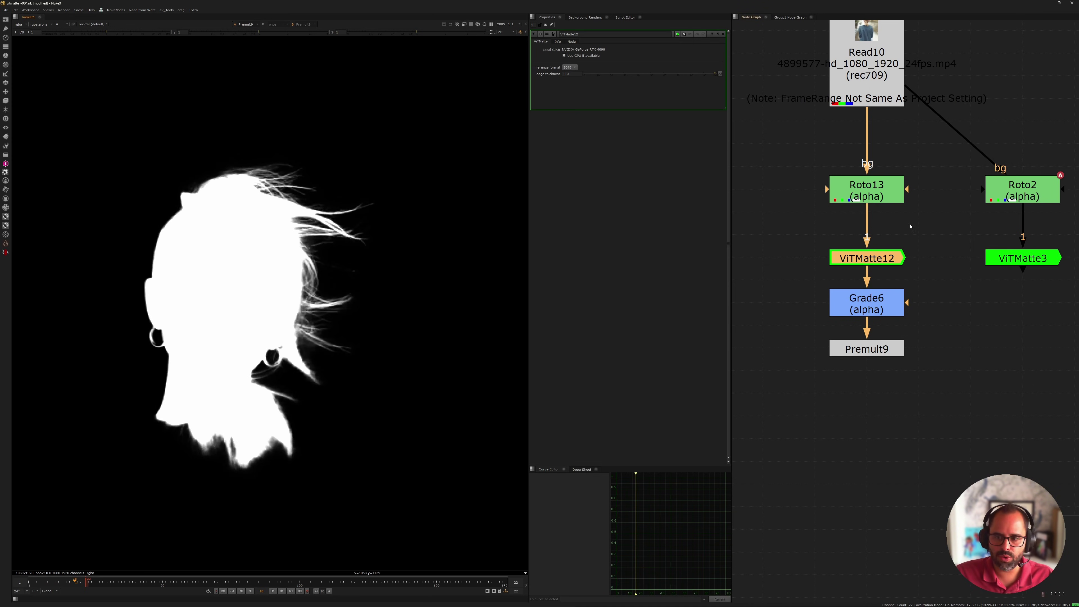
# View the original Read10 footage in full colour
pyautogui.moveTo(960, 301); pyautogui.dragTo(834, 337, button='middle')
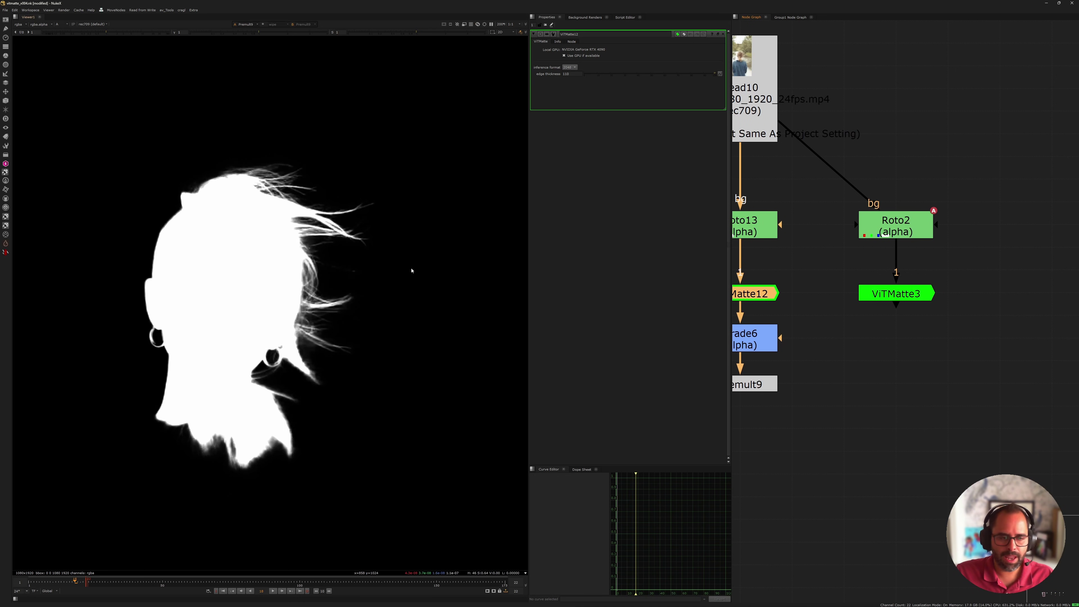
pyautogui.moveTo(781, 154); pyautogui.dragTo(848, 182, button='middle')
pyautogui.click(820, 147)
pyautogui.press('1')
pyautogui.press('a')
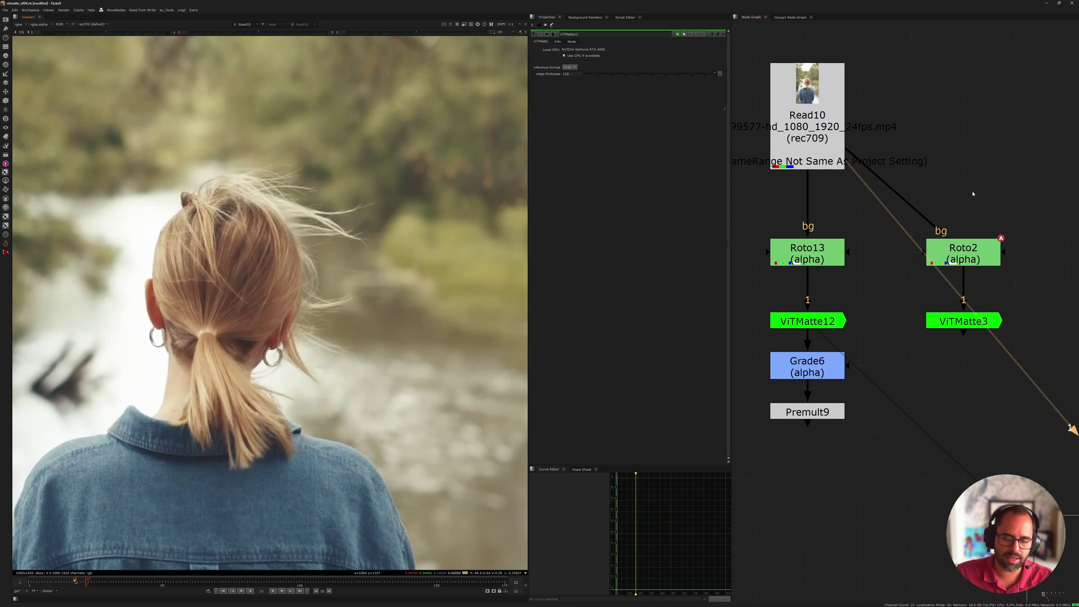
# Open Roto2 and view its two shapes around the head as a trimap in the alpha channel
pyautogui.moveTo(973, 193); pyautogui.dragTo(922, 194, button='middle')
pyautogui.doubleClick(912, 254)
pyautogui.press('1')
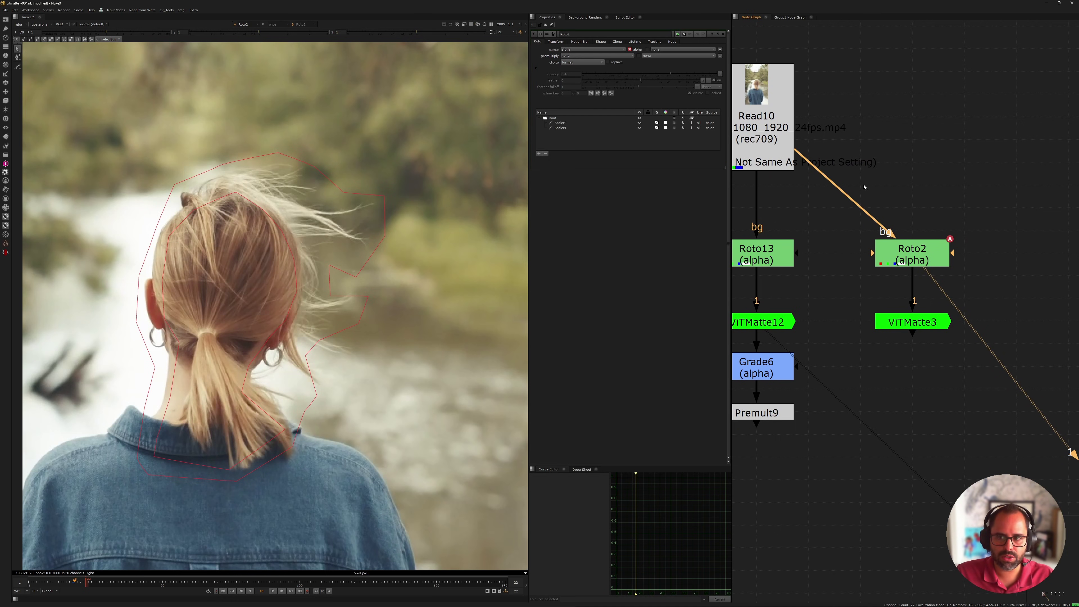
pyautogui.click(888, 257)
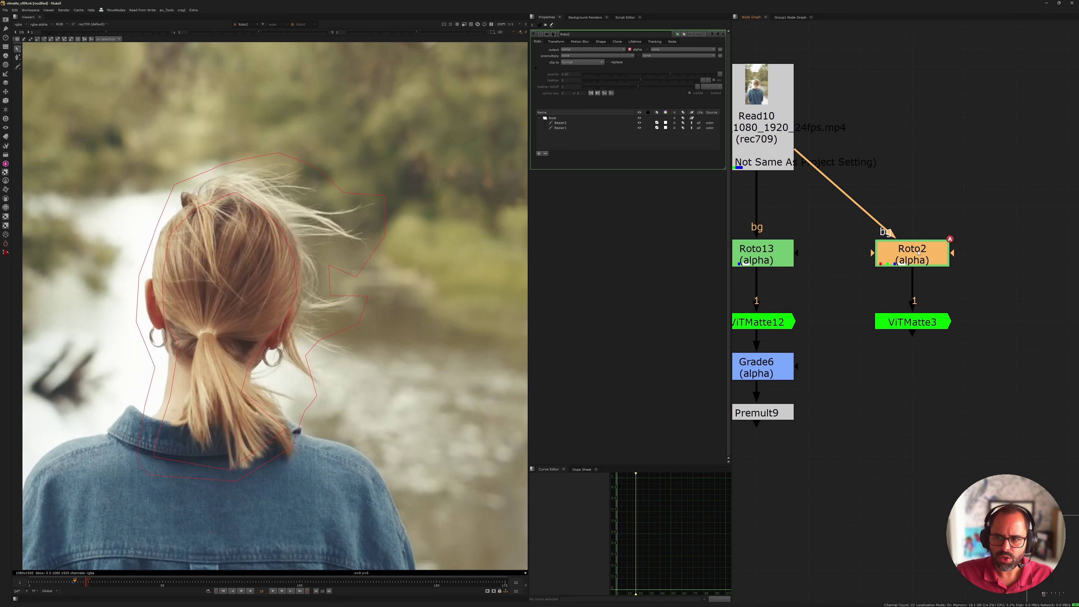
pyautogui.click(843, 264)
pyautogui.press('a')
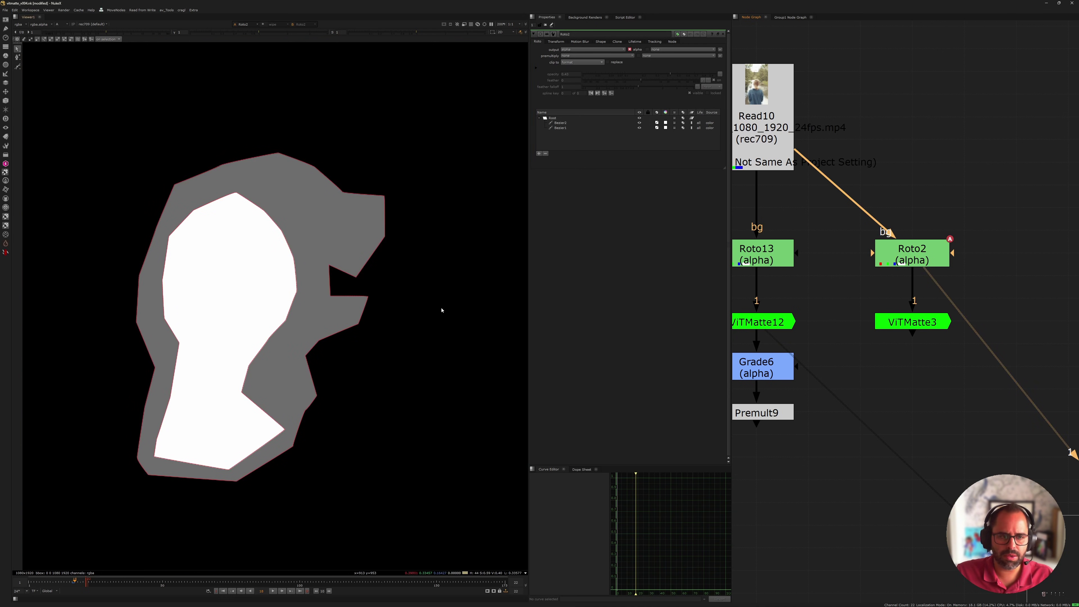
# View the Read10 footage in full colour, overlay Roto2's shapes on it and darken the viewer to inspect their outlines around the head
pyautogui.doubleClick(764, 164)
pyautogui.press('1')
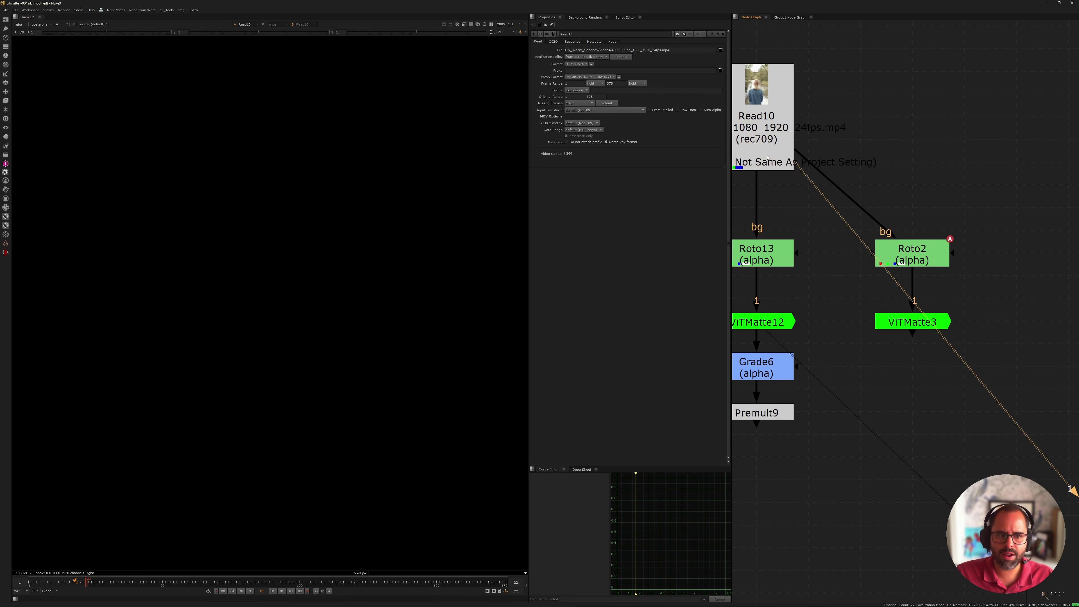
pyautogui.press('a')
pyautogui.doubleClick(903, 256)
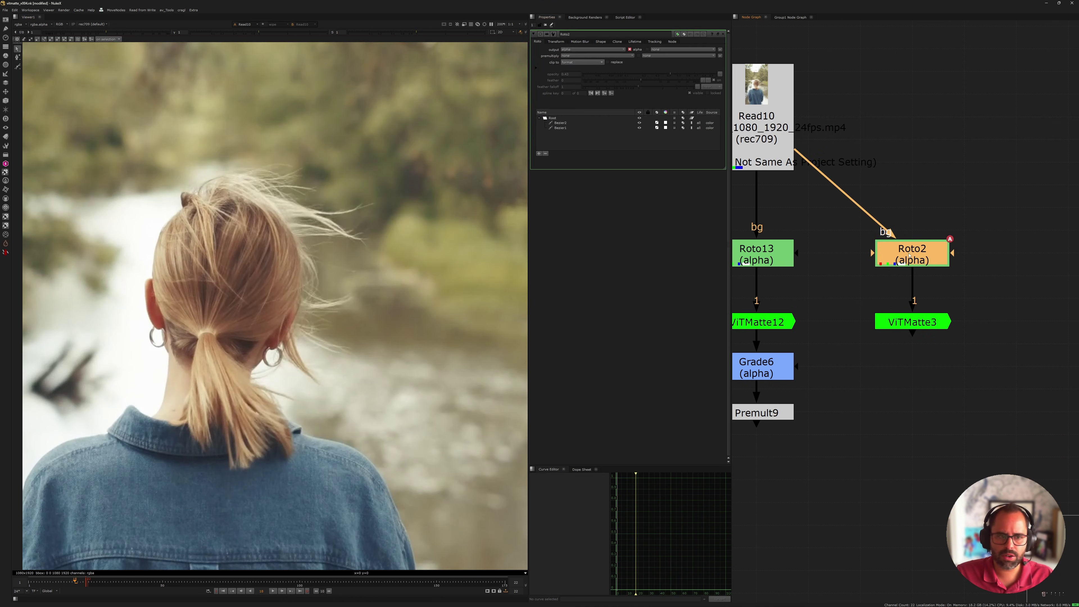
pyautogui.moveTo(244, 243); pyautogui.dragTo(308, 226, button='middle')
pyautogui.click(322, 205)
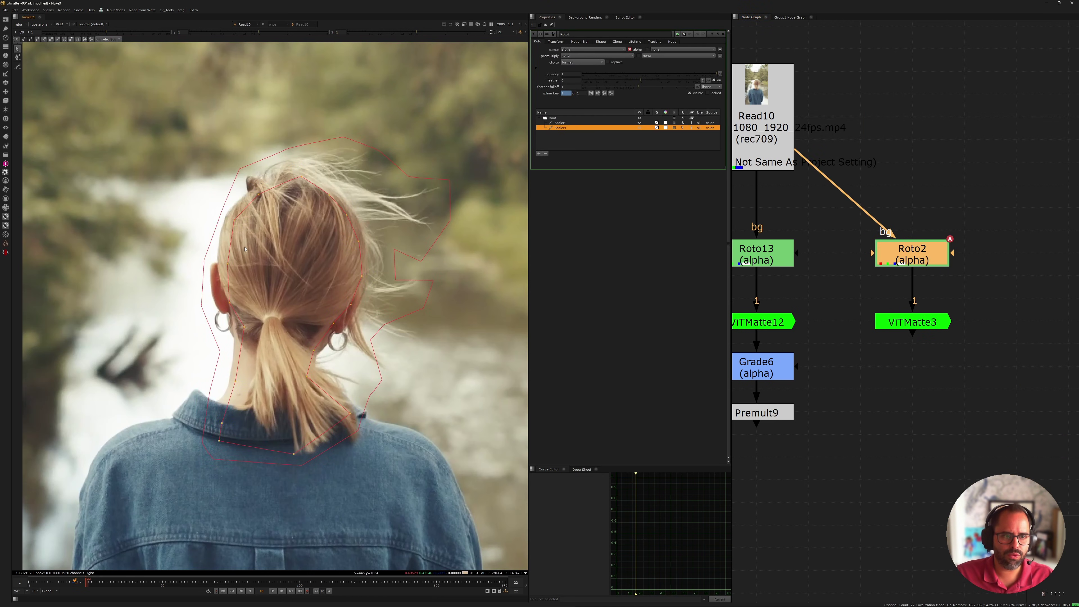
pyautogui.scroll(3, 245, 249)
pyautogui.click(64, 32)
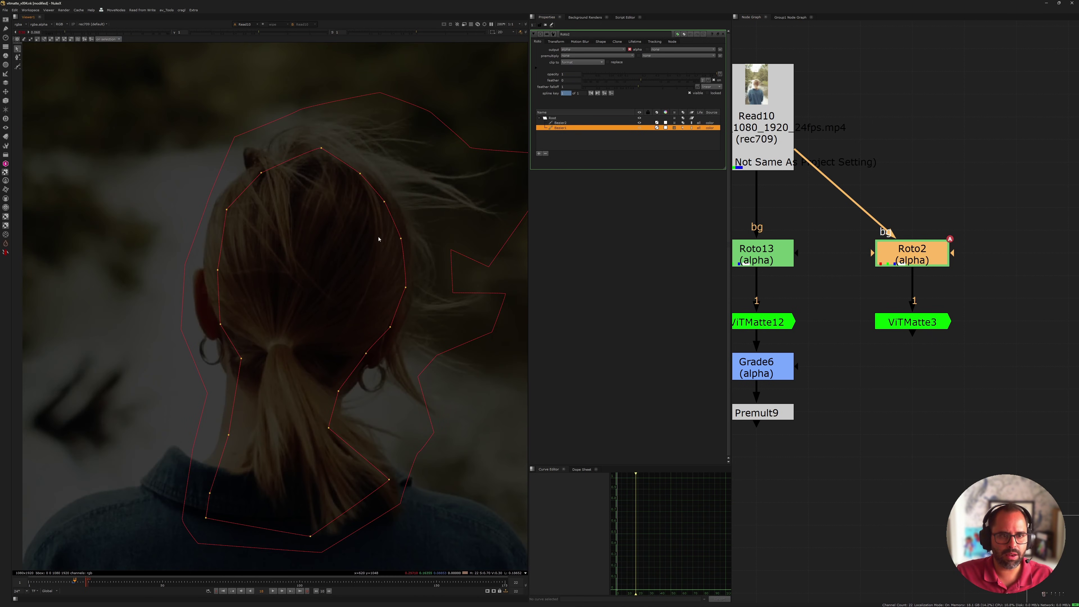
pyautogui.scroll(-3, 375, 224)
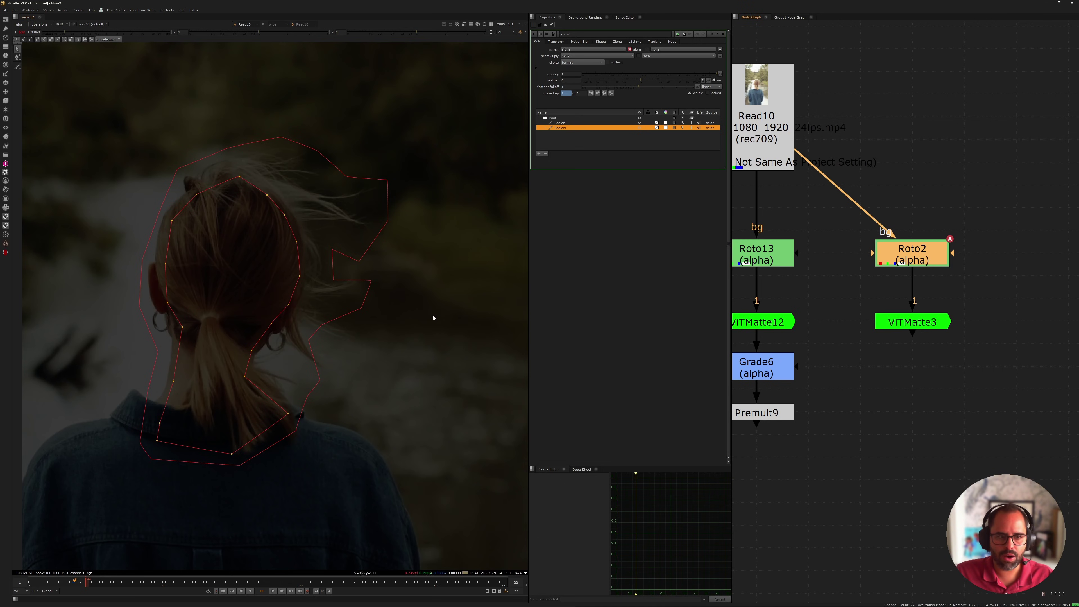
# Display Roto2's alpha and set the opacity of its outer shape to 1
pyautogui.press('1')
pyautogui.press('a')
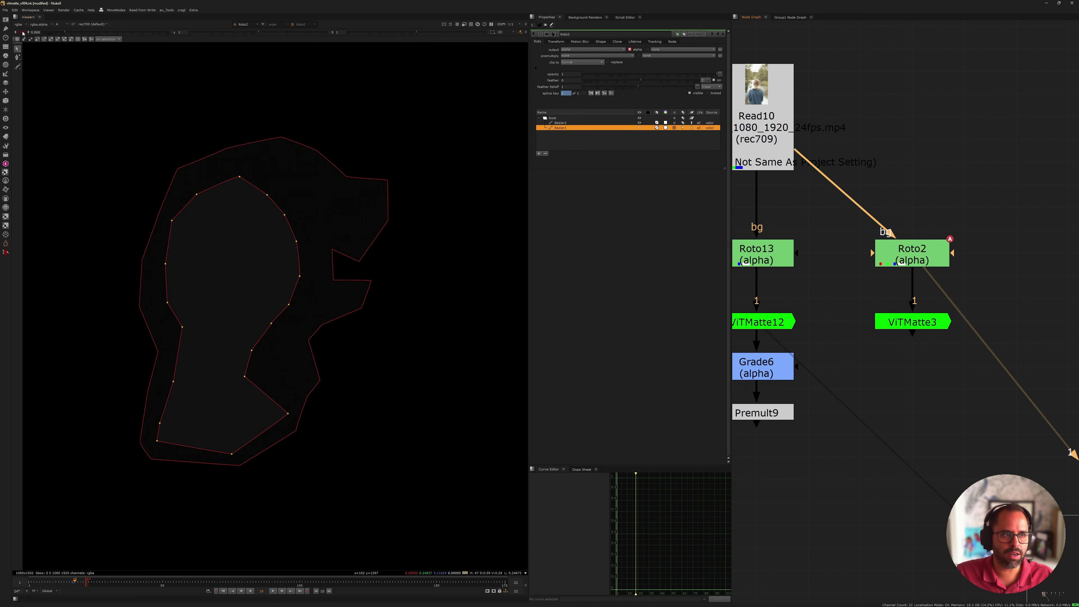
pyautogui.click(561, 123)
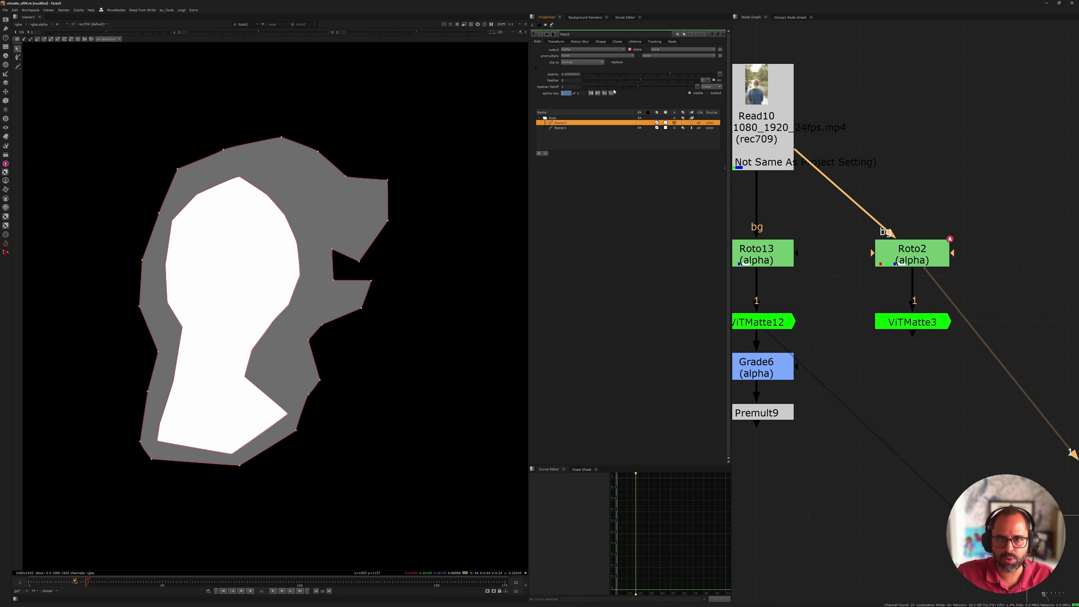
pyautogui.click(894, 307)
pyautogui.click(904, 326)
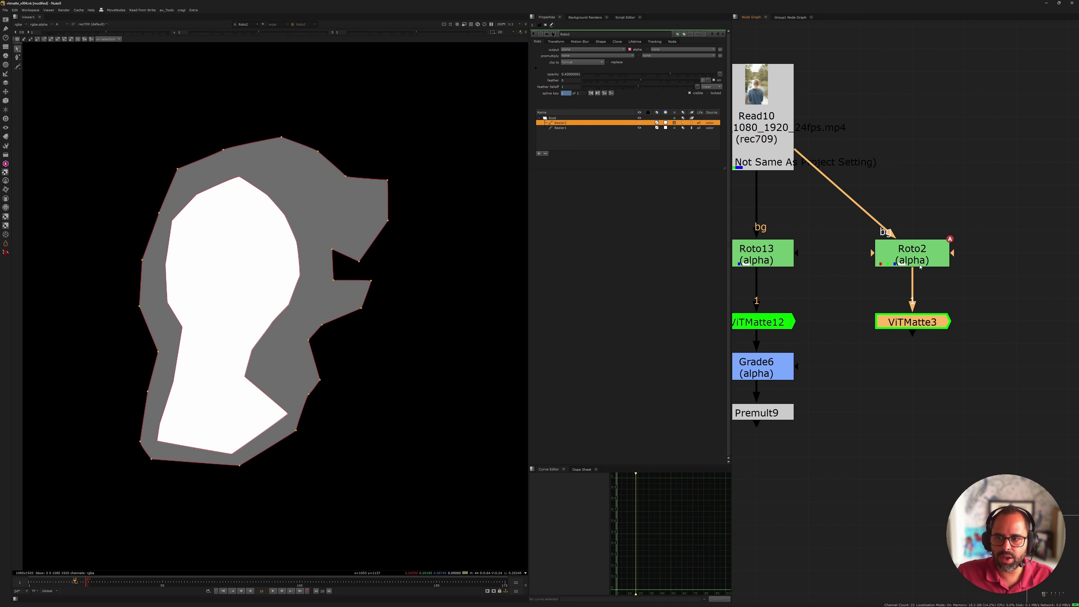
pyautogui.doubleClick(566, 76)
pyautogui.write('1')
pyautogui.press('Return')
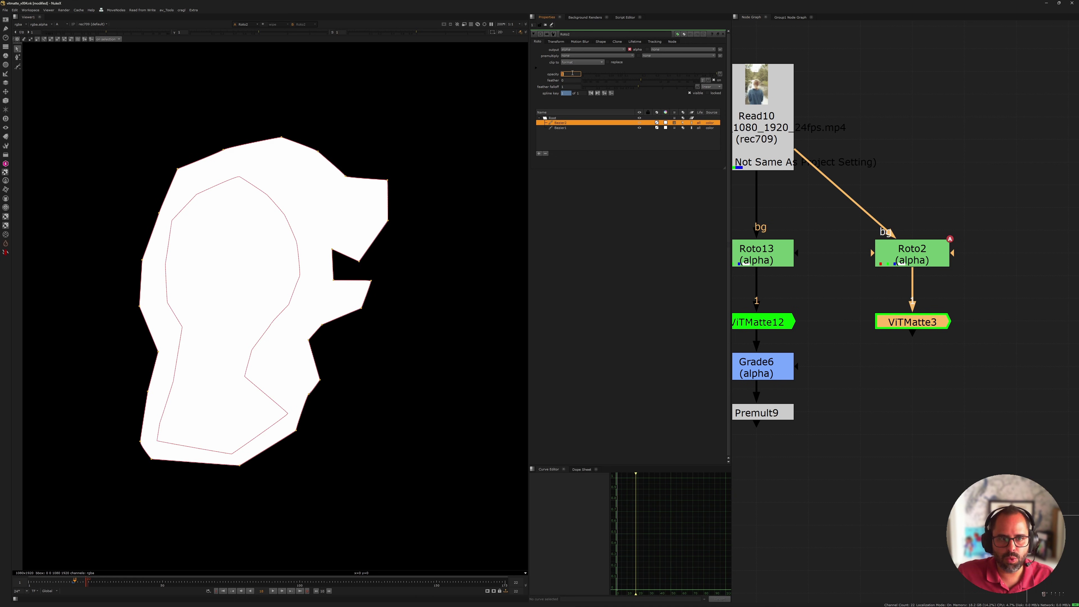
# View the alpha matte of ViTMatte3 and open its properties
pyautogui.click(459, 230)
pyautogui.click(787, 140)
pyautogui.press('a')
pyautogui.press('a')
pyautogui.click(906, 325)
pyautogui.press('1')
pyautogui.click(877, 330)
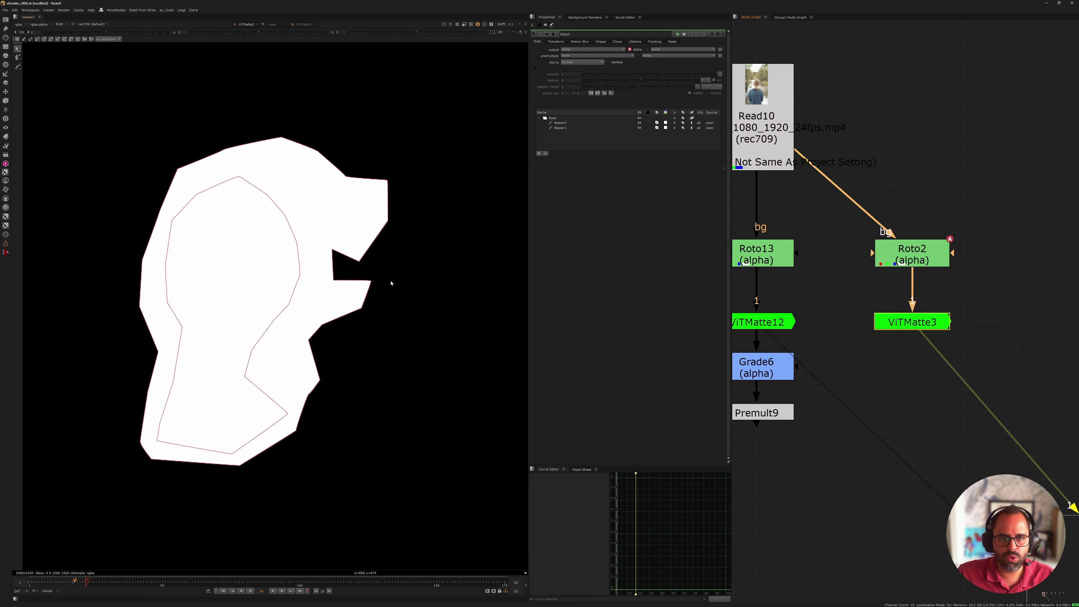
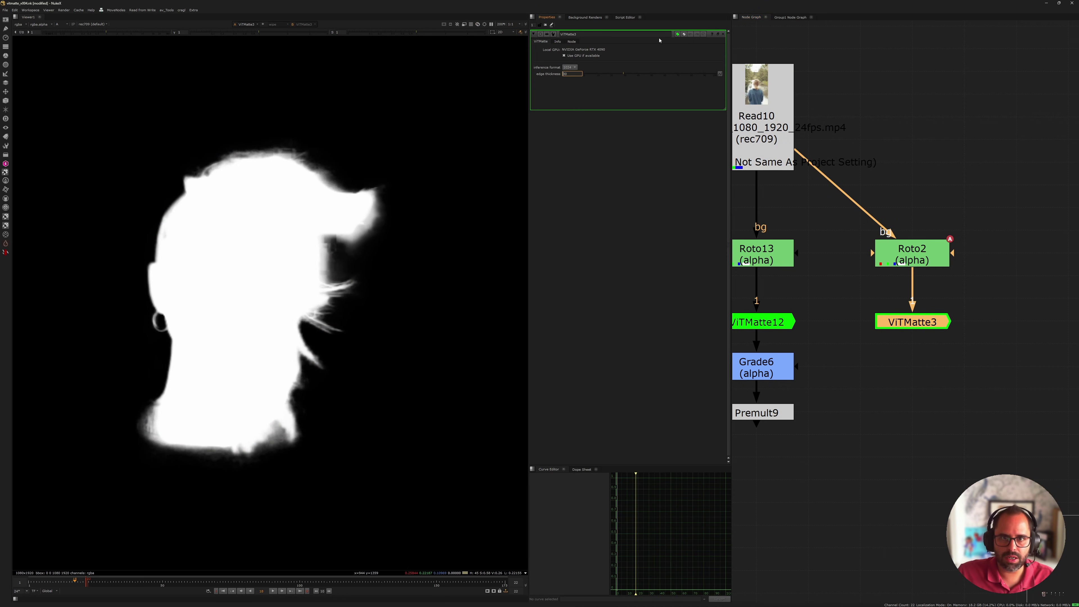
# Raise ViTMatte3's edge thickness in increments, ending at 100
pyautogui.press('Up')
pyautogui.press('Up')
pyautogui.press('Up')
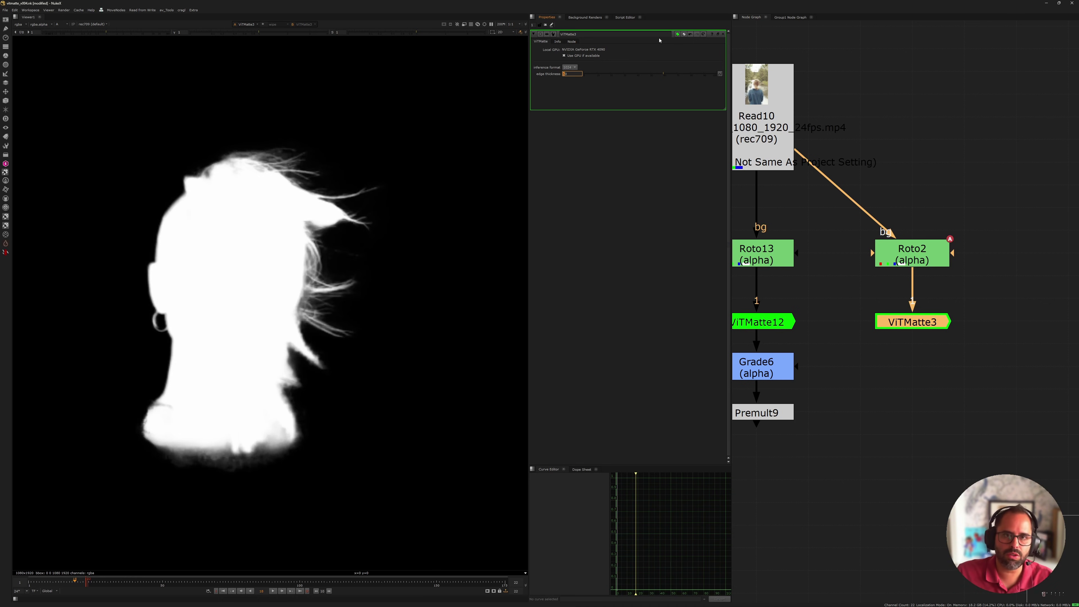
pyautogui.press('Up')
pyautogui.press('Up')
pyautogui.press('Up')
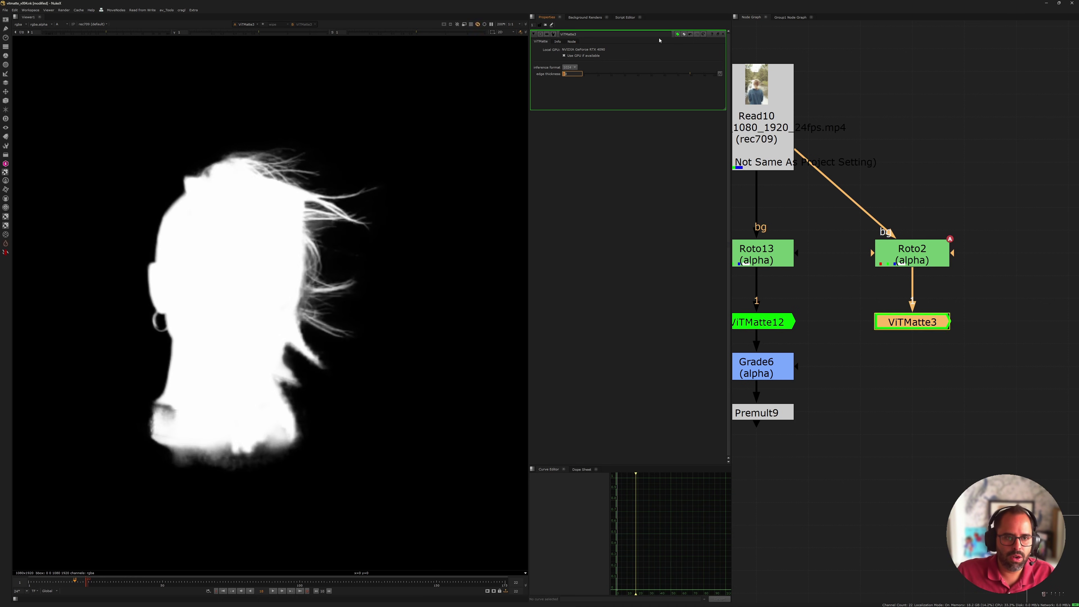
pyautogui.write('100')
pyautogui.press('Return')
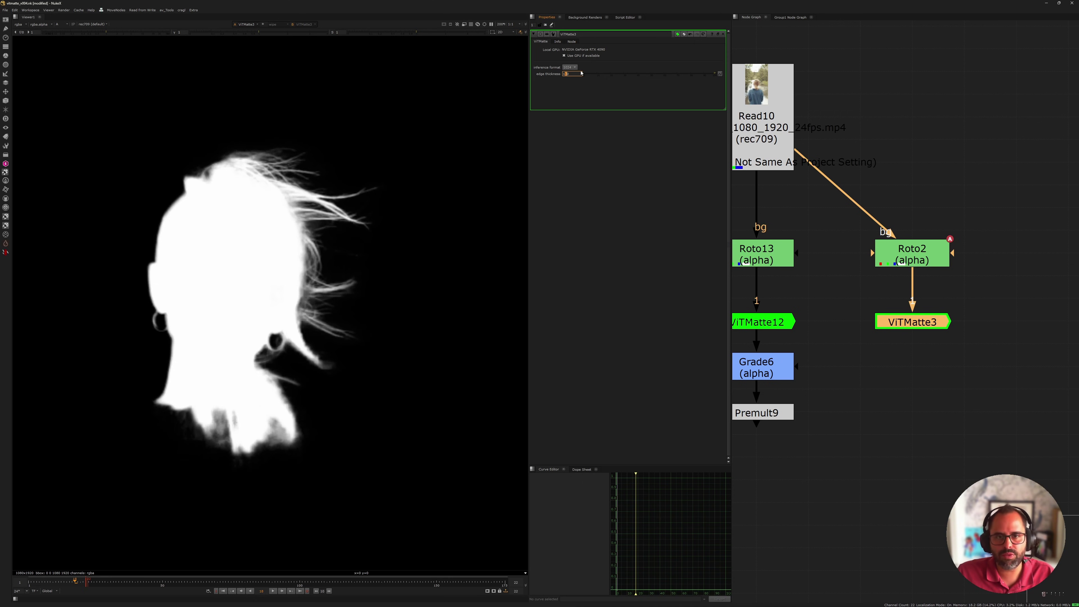
pyautogui.doubleClick(573, 74)
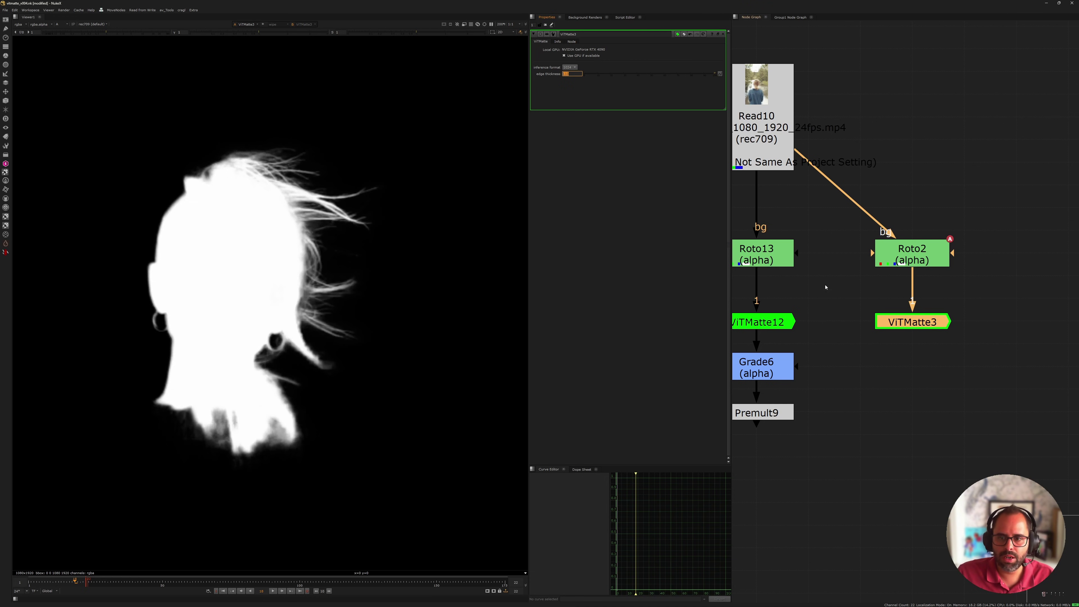
# Switch the viewer to the ViTMatte12 matte from the Roto13 branch
pyautogui.click(900, 257)
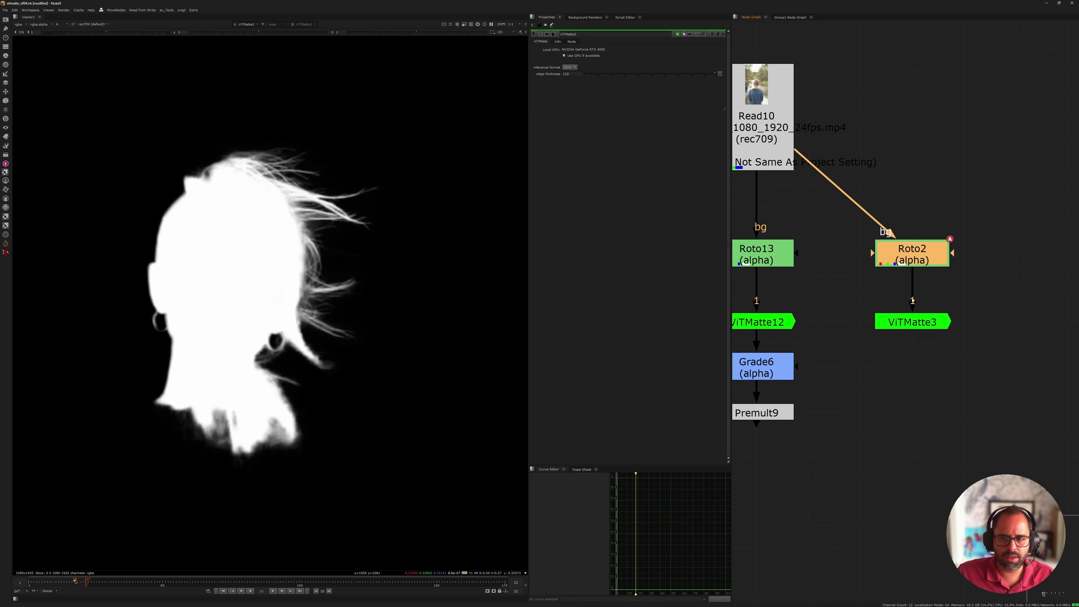
pyautogui.click(806, 312)
pyautogui.press('1')
pyautogui.press('2')
pyautogui.press('1')
pyautogui.moveTo(807, 310); pyautogui.dragTo(892, 283, button='middle')
pyautogui.scroll(1, 892, 283)
pyautogui.click(845, 225)
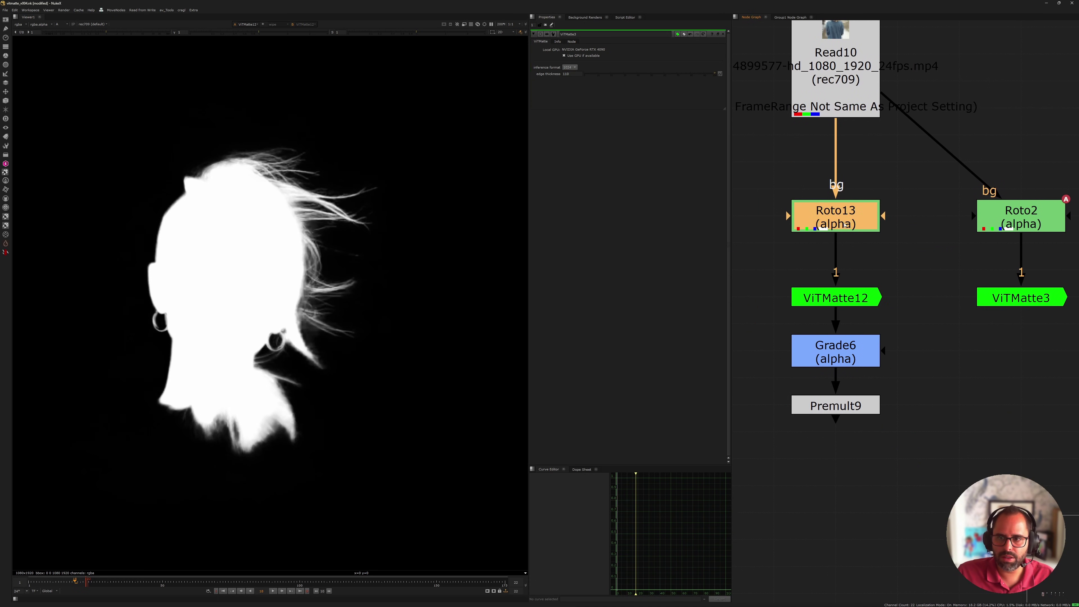
# Set ViTMatte12 and ViTMatte3 as two viewer inputs and compare the hair edges of their mattes up close
pyautogui.click(1042, 300)
pyautogui.click(843, 298)
pyautogui.press('1')
pyautogui.click(1020, 299)
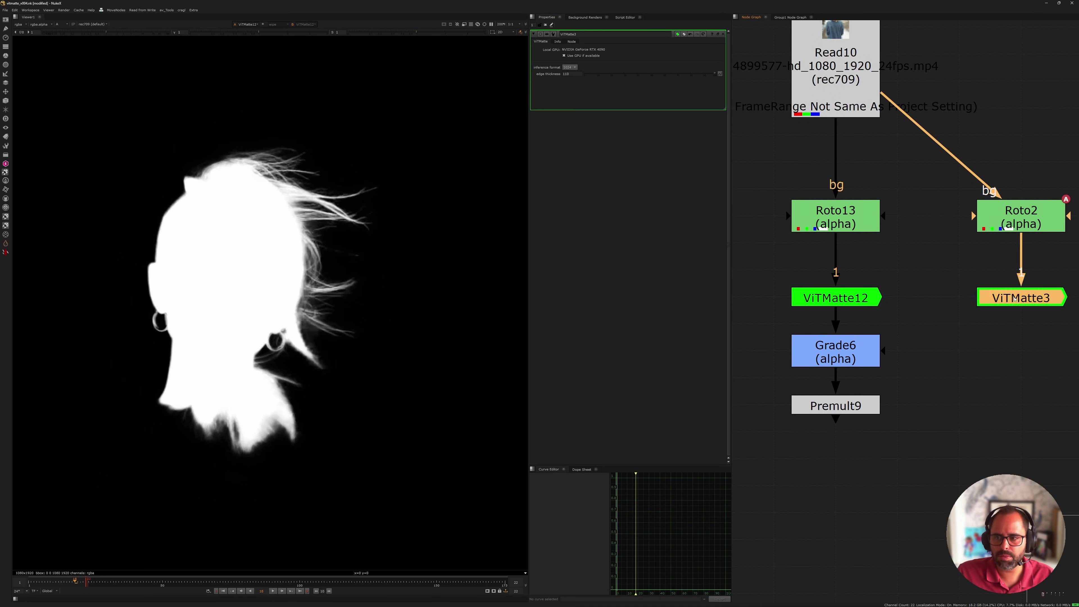
pyautogui.press('2')
pyautogui.press('1')
pyautogui.scroll(5, 313, 264)
pyautogui.press('2')
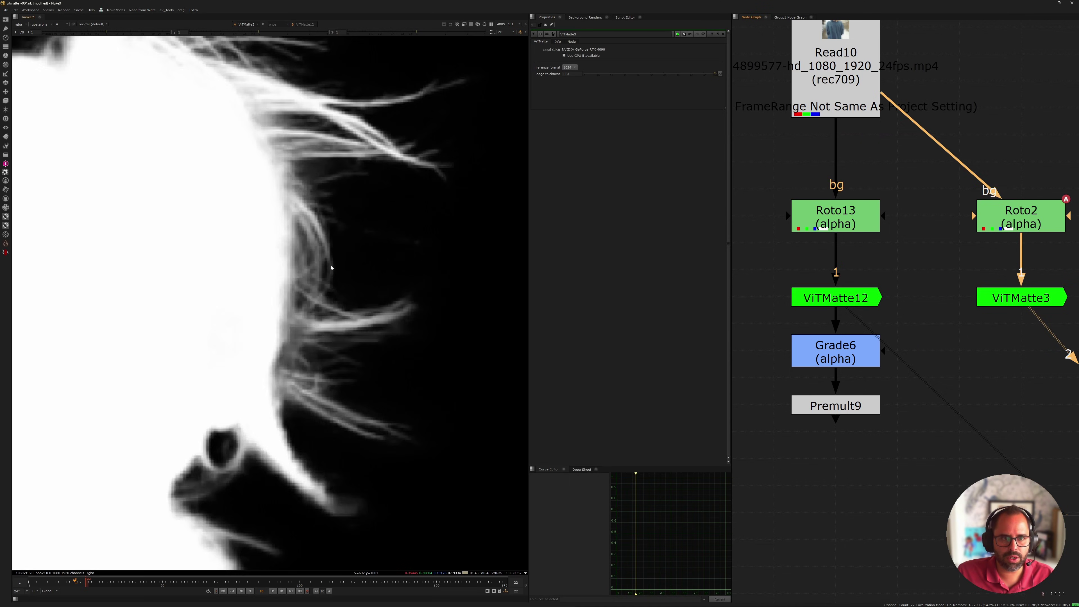
pyautogui.scroll(-4, 328, 268)
# Check Roto2's alpha, restore ViTMatte3's edge thickness to 30 and view its matte
pyautogui.moveTo(1011, 272); pyautogui.dragTo(889, 284, button='middle')
pyautogui.click(896, 231)
pyautogui.press('1')
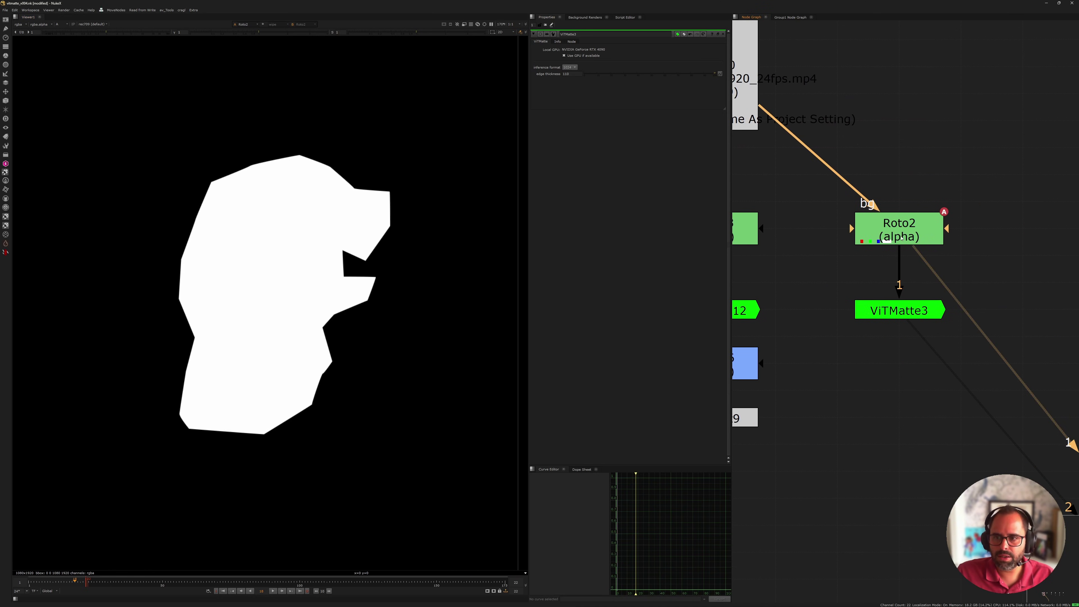
pyautogui.doubleClick(877, 312)
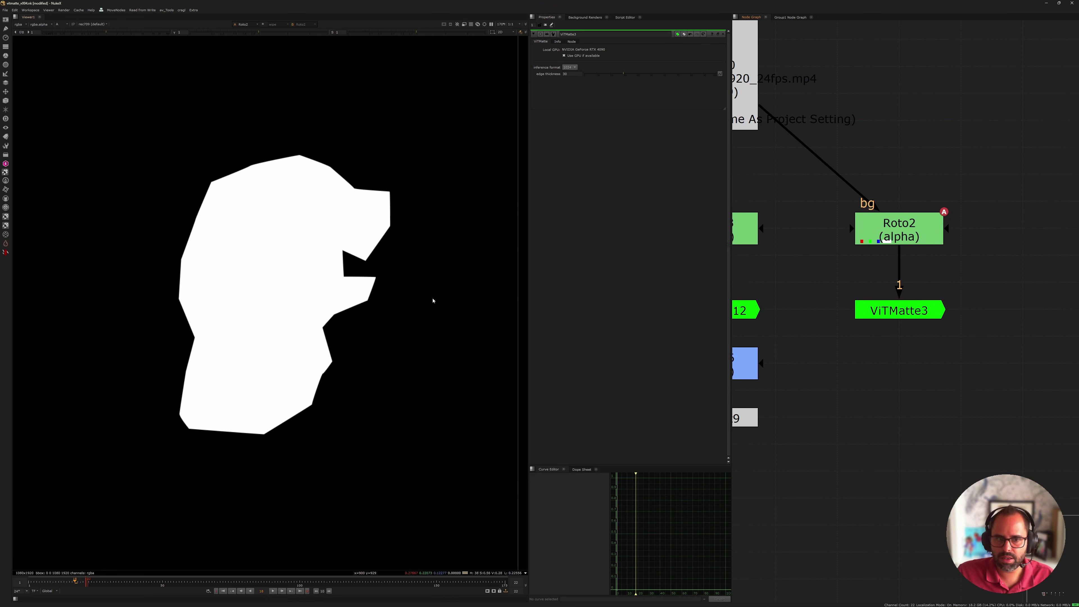
pyautogui.press('1')
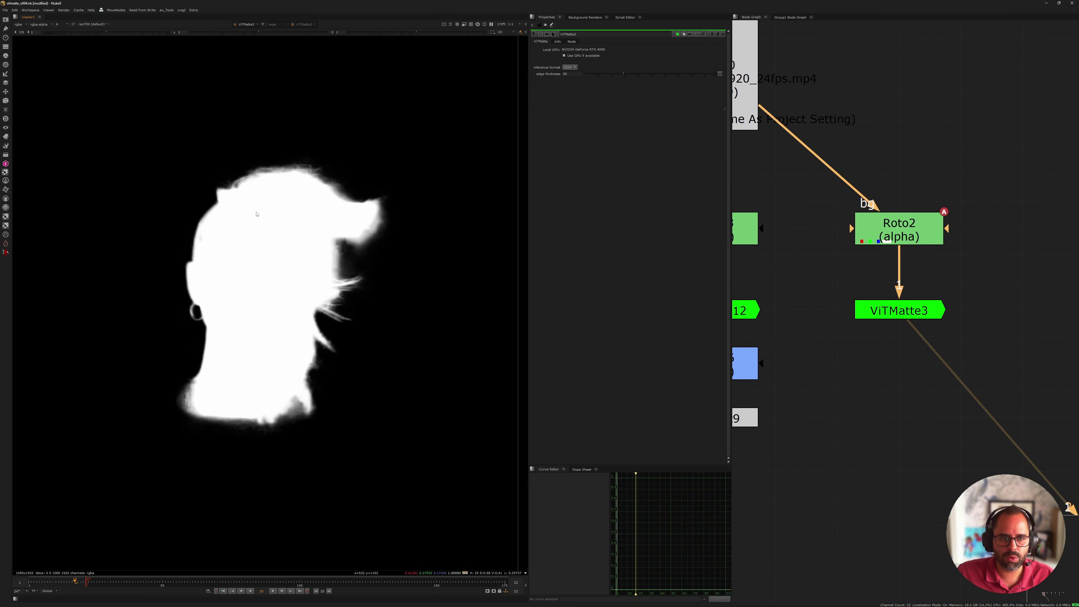
# Open Roto2 and set the opacity of its outer shape to 0.4
pyautogui.doubleClick(916, 227)
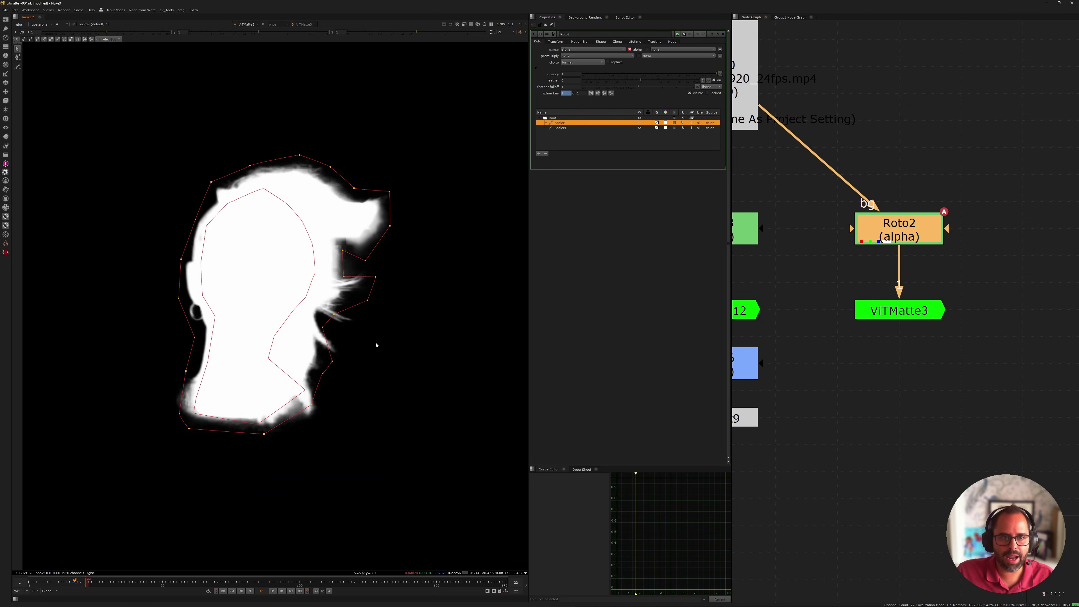
pyautogui.click(571, 74)
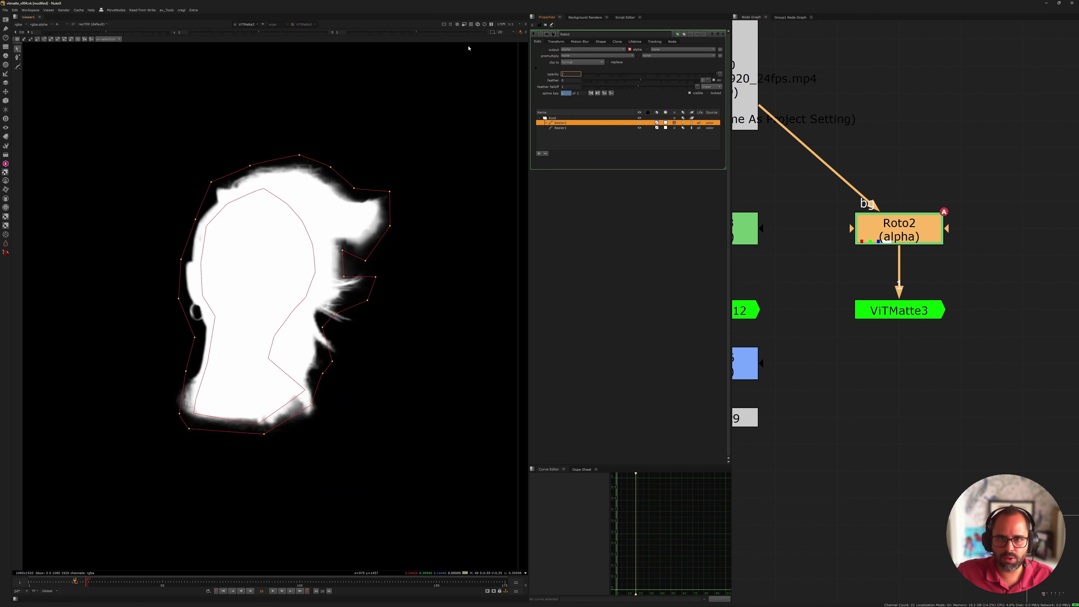
pyautogui.write('.4')
pyautogui.press('Return')
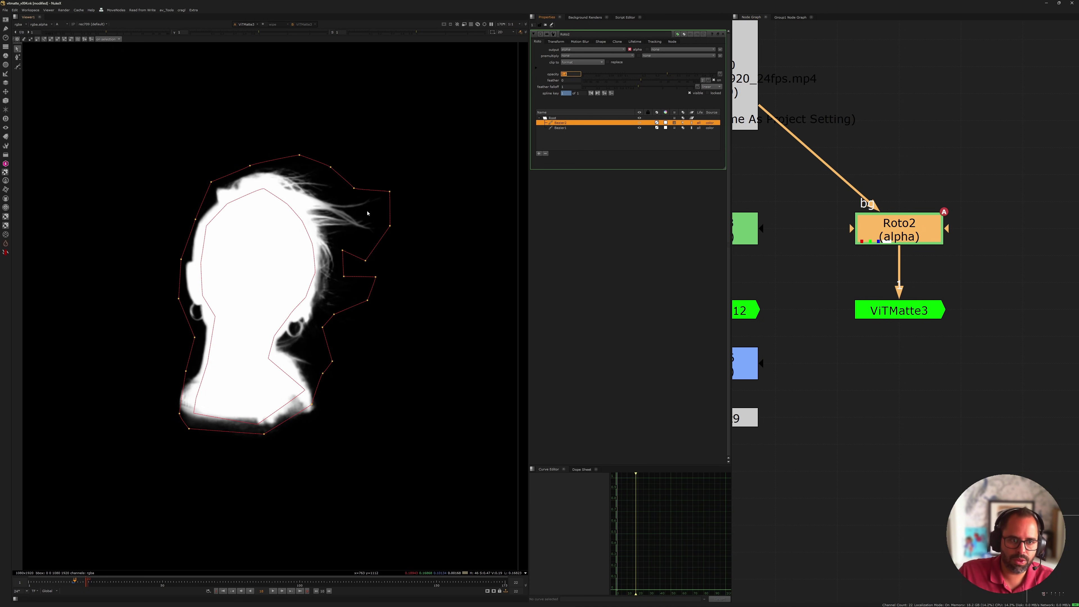
# Open ViTMatte3's properties and try nudging its edge thickness down and back up
pyautogui.doubleClick(899, 310)
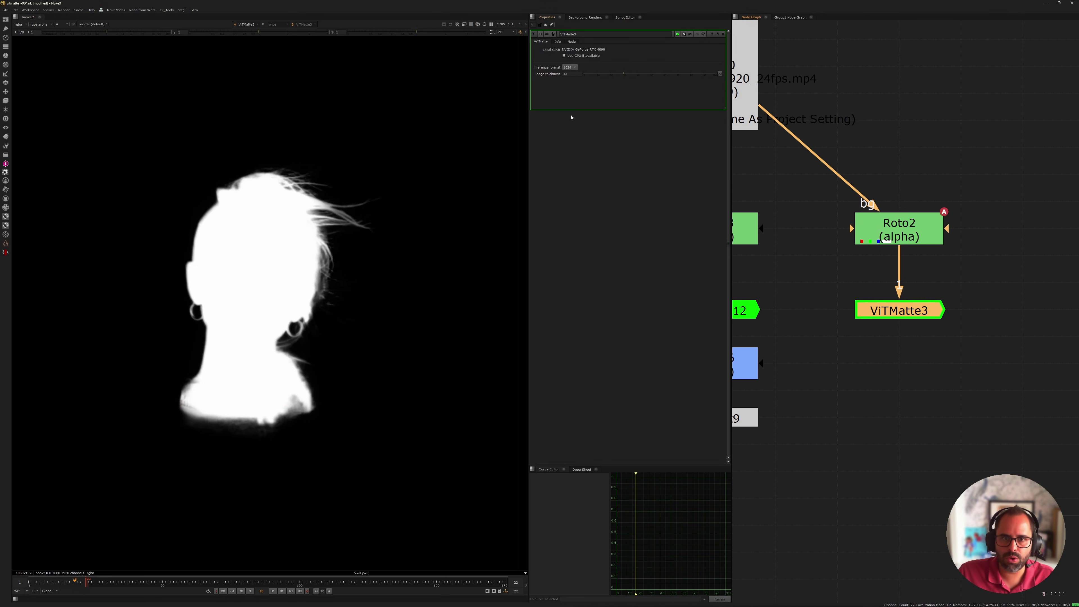
pyautogui.press('Down')
pyautogui.press('Up')
pyautogui.press('Down')
pyautogui.press('Up')
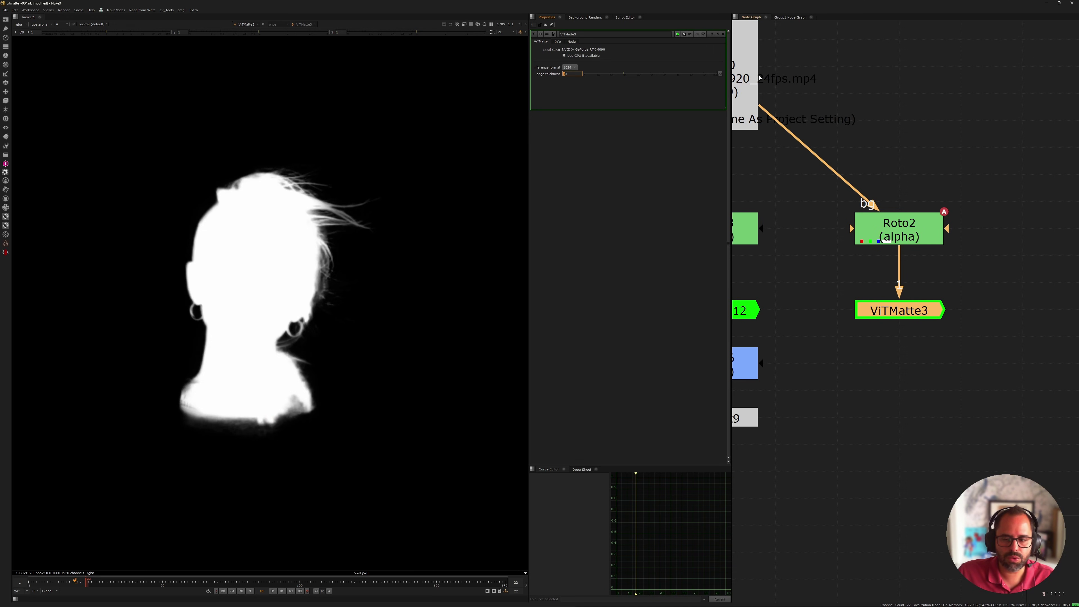
# Play back the Premult9 result in full colour and open Roto13 to see its two ellipses over the head
pyautogui.scroll(-2, 881, 275)
pyautogui.moveTo(832, 260); pyautogui.dragTo(892, 263, button='middle')
pyautogui.click(892, 263)
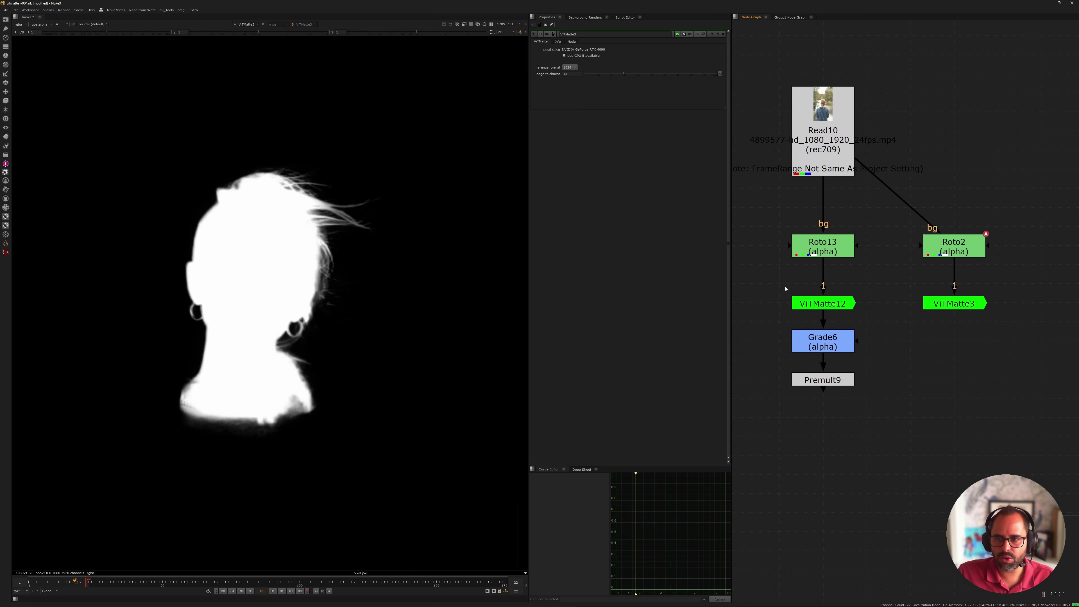
pyautogui.moveTo(760, 352); pyautogui.dragTo(866, 415)
pyautogui.press('1')
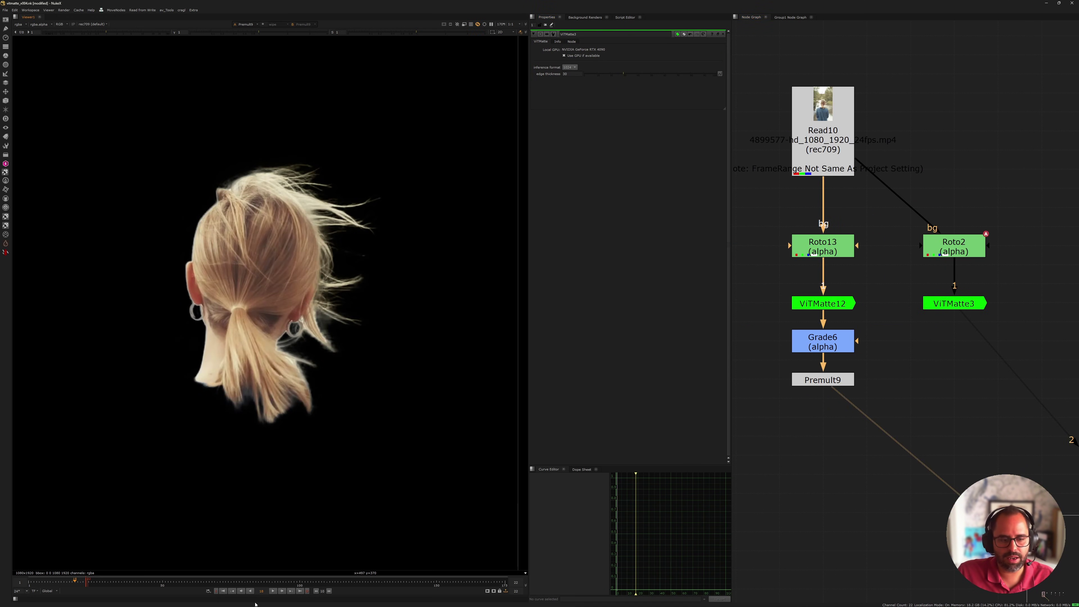
pyautogui.press('l')
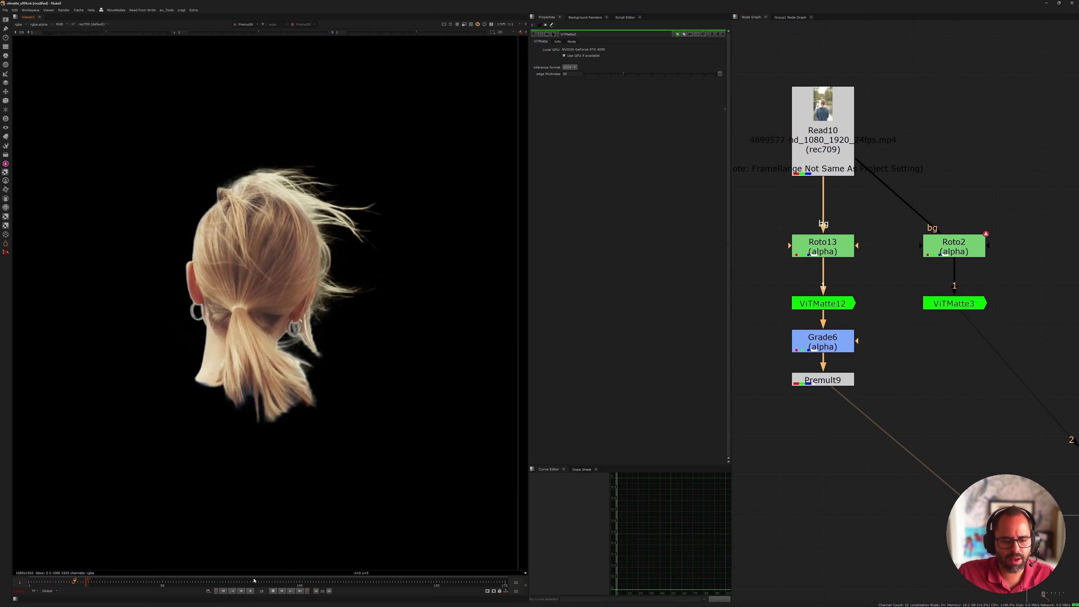
pyautogui.moveTo(762, 215); pyautogui.dragTo(889, 275)
pyautogui.press('Return')
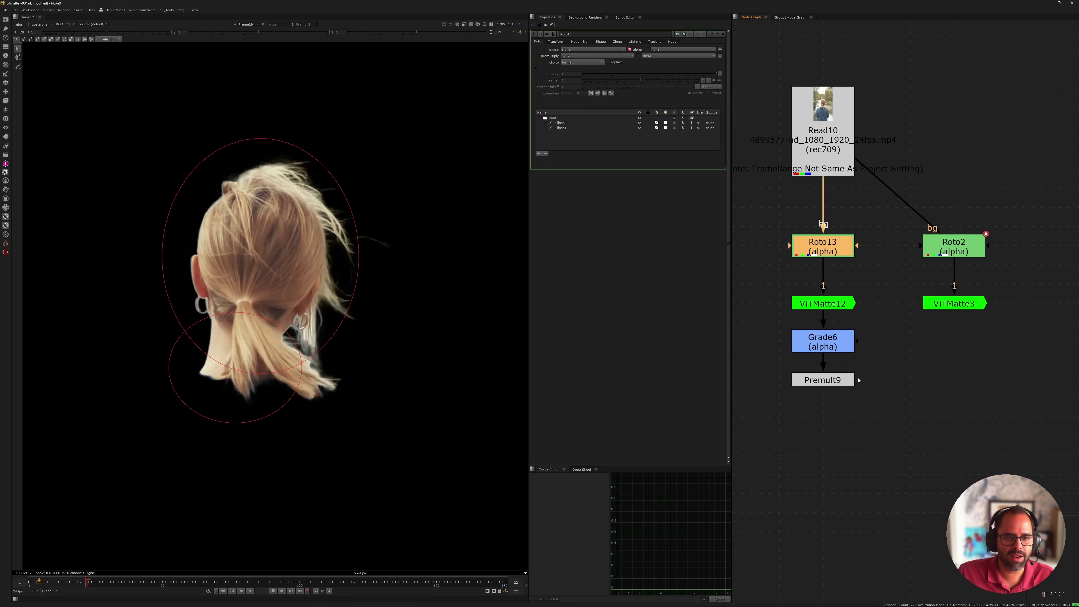
# Go to the bear example in the node graph and view the Read17 footage
pyautogui.scroll(-5, 958, 290)
pyautogui.moveTo(958, 290); pyautogui.dragTo(777, 308, button='middle')
pyautogui.scroll(5, 819, 263)
pyautogui.moveTo(817, 270); pyautogui.dragTo(862, 225)
pyautogui.press('1')
pyautogui.click(846, 225)
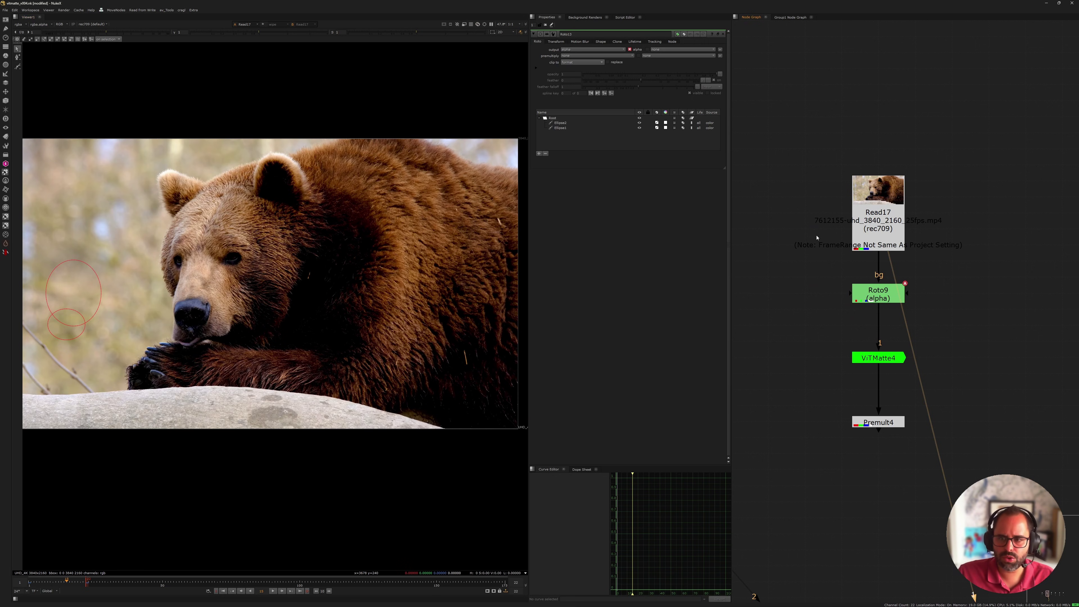
# Examine the fur edges along the bear's back, ears and head in close-up
pyautogui.moveTo(354, 211); pyautogui.dragTo(231, 252, button='middle')
pyautogui.scroll(6, 371, 205)
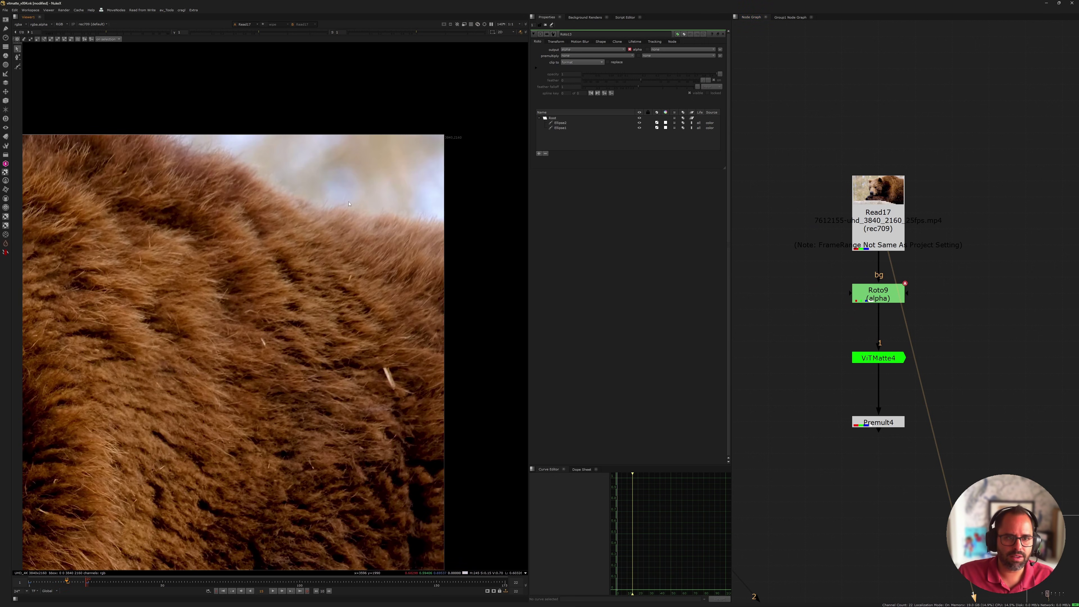
pyautogui.moveTo(204, 182); pyautogui.dragTo(446, 221, button='middle')
pyautogui.moveTo(100, 191); pyautogui.dragTo(359, 190, button='middle')
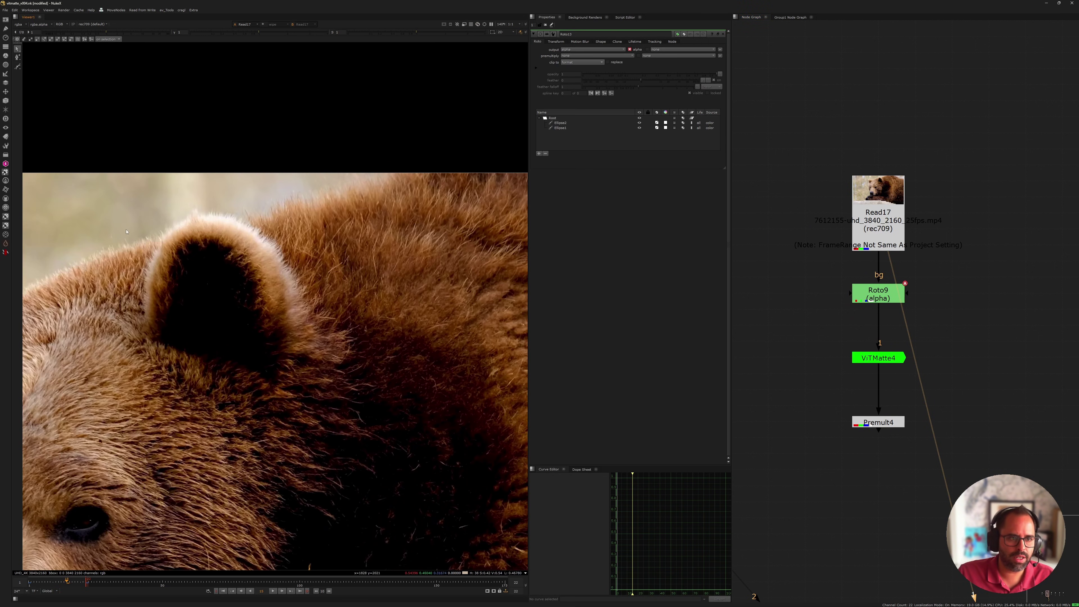
pyautogui.moveTo(149, 255); pyautogui.dragTo(457, 130, button='middle')
pyautogui.moveTo(206, 288); pyautogui.dragTo(268, 218, button='middle')
pyautogui.scroll(-1, 269, 219)
pyautogui.moveTo(233, 147); pyautogui.dragTo(223, 191, button='middle')
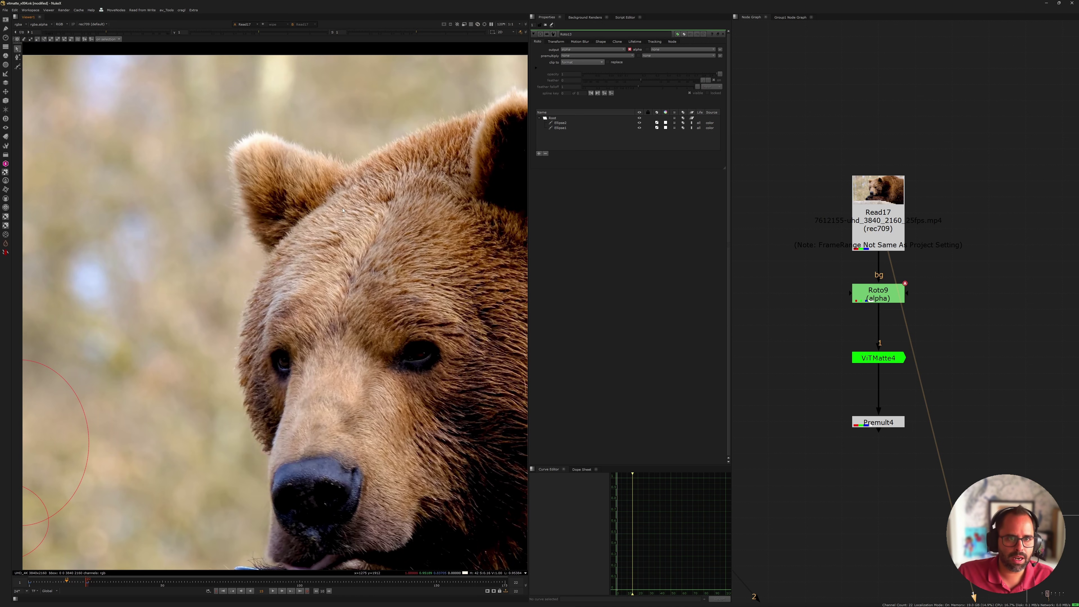
# Open Roto9, select its shape and compare the outline with the bear on the first frame and around frame 40
pyautogui.scroll(-3, 343, 210)
pyautogui.scroll(2, 242, 244)
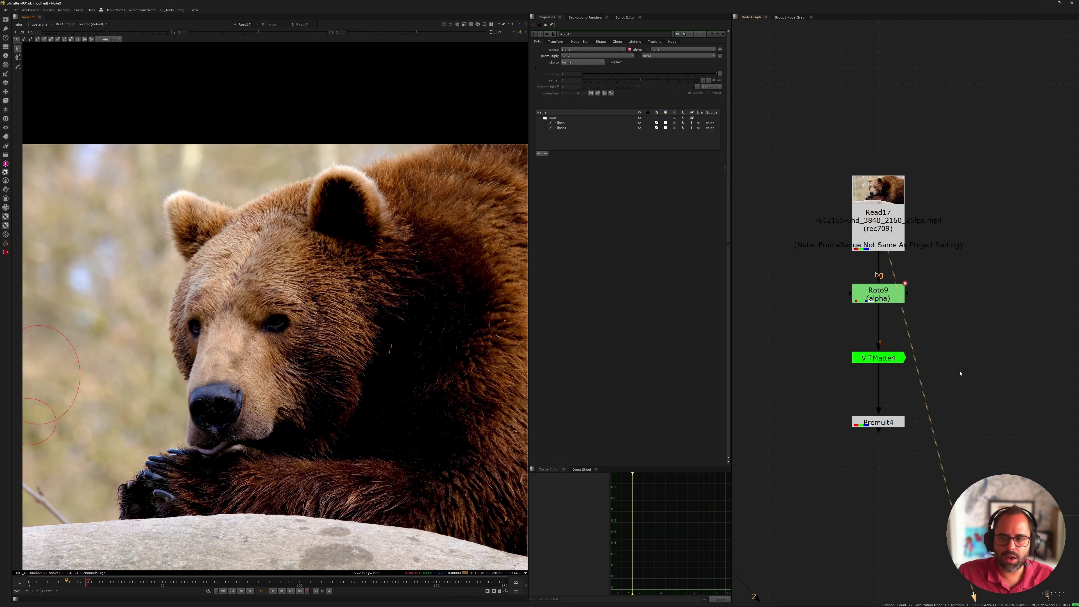
pyautogui.doubleClick(878, 293)
pyautogui.click(136, 584)
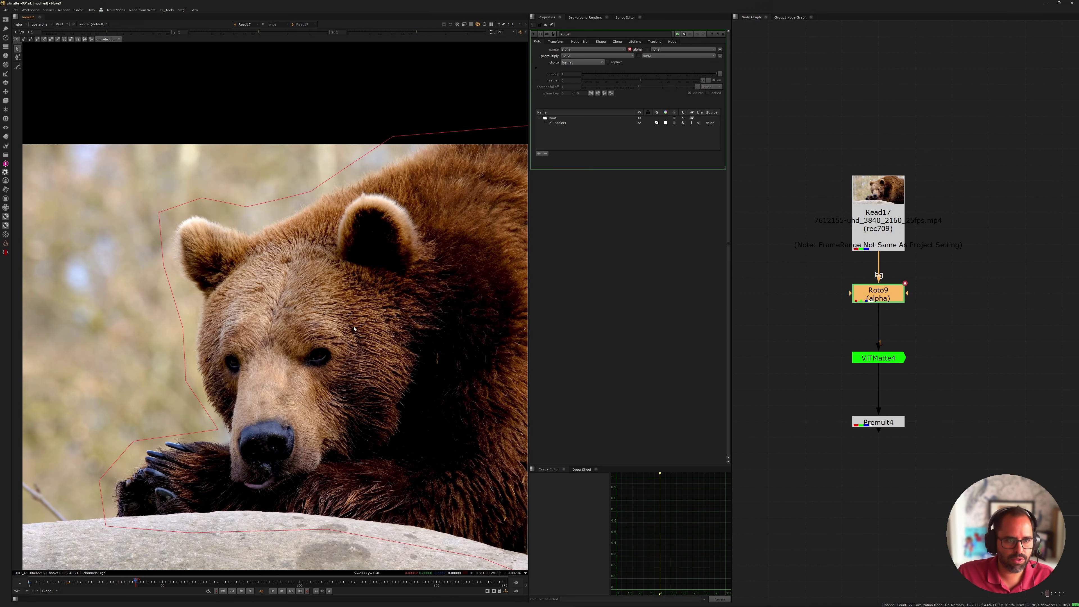
pyautogui.click(31, 582)
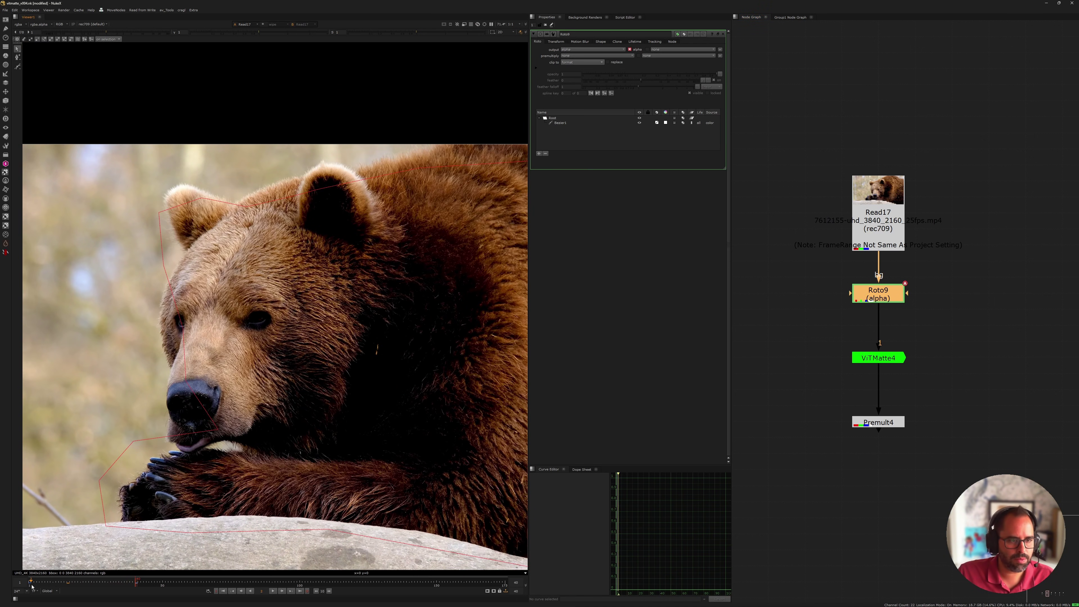
pyautogui.moveTo(130, 586); pyautogui.dragTo(30, 584)
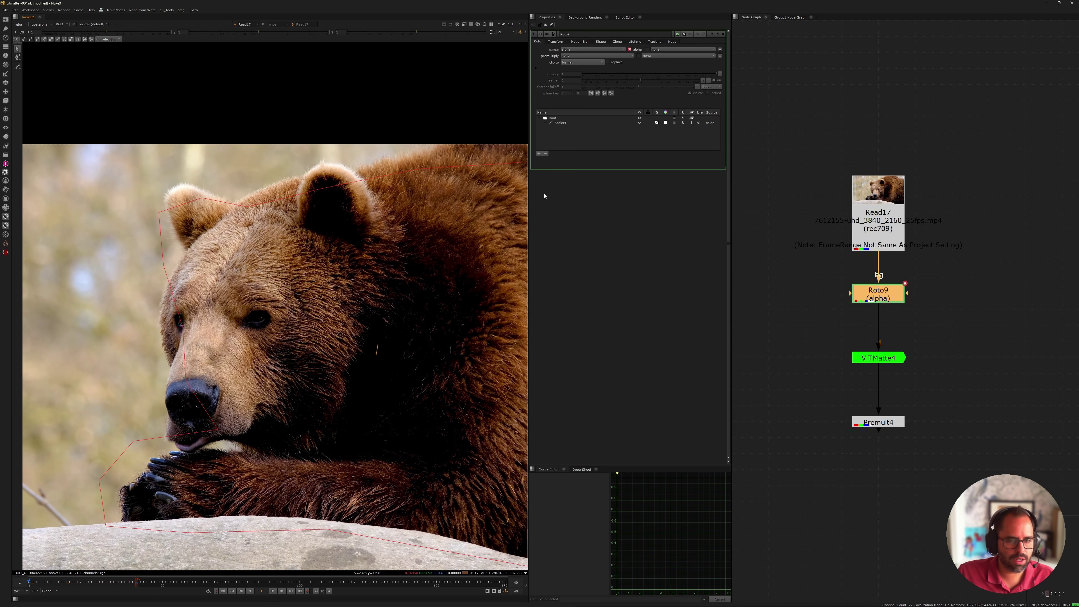
pyautogui.click(569, 122)
pyautogui.click(611, 93)
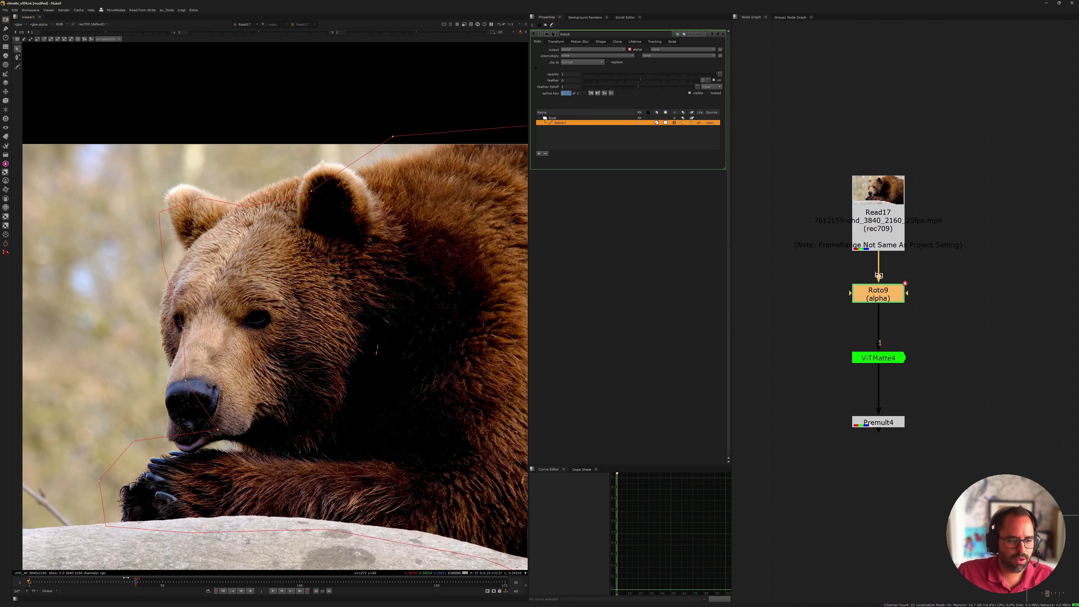
pyautogui.click(137, 583)
pyautogui.press('Right')
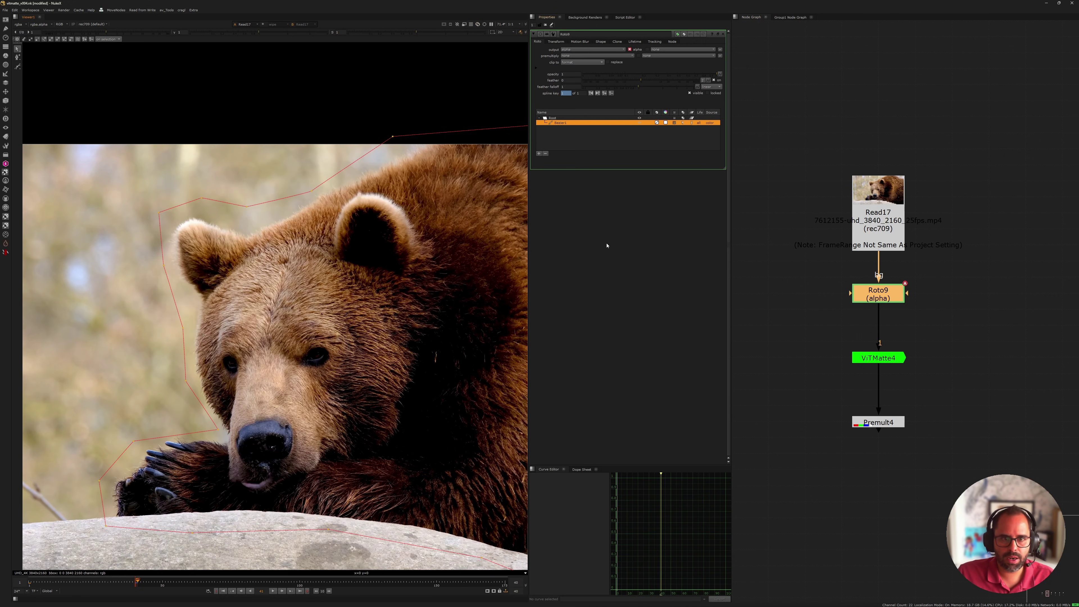
# Delete the ViTMatte4 node between Roto9 and Premult4, and view Roto9's output
pyautogui.press('1')
pyautogui.click(885, 304)
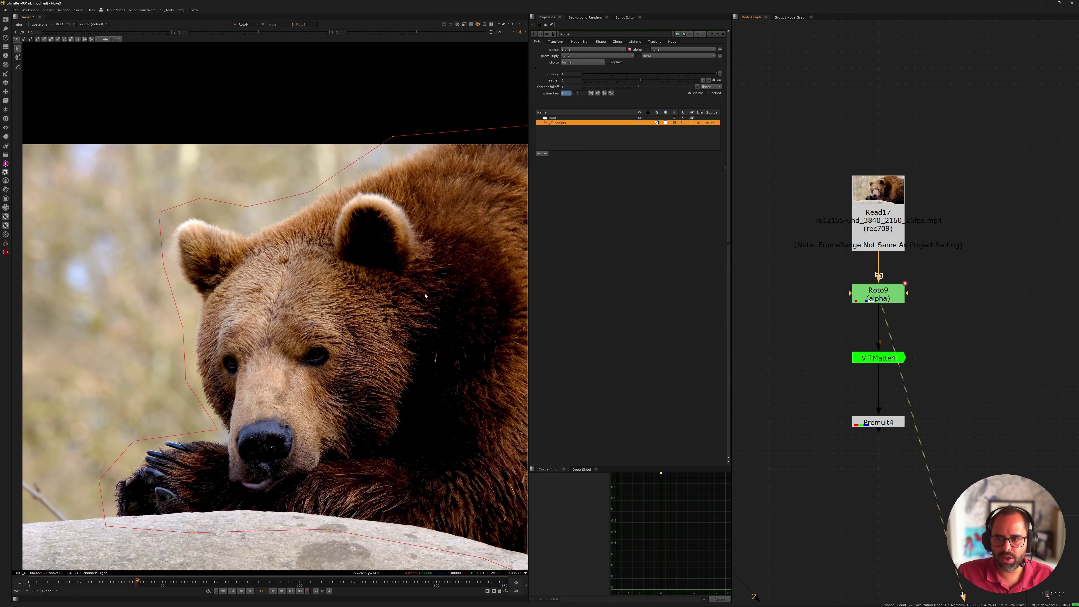
pyautogui.click(878, 359)
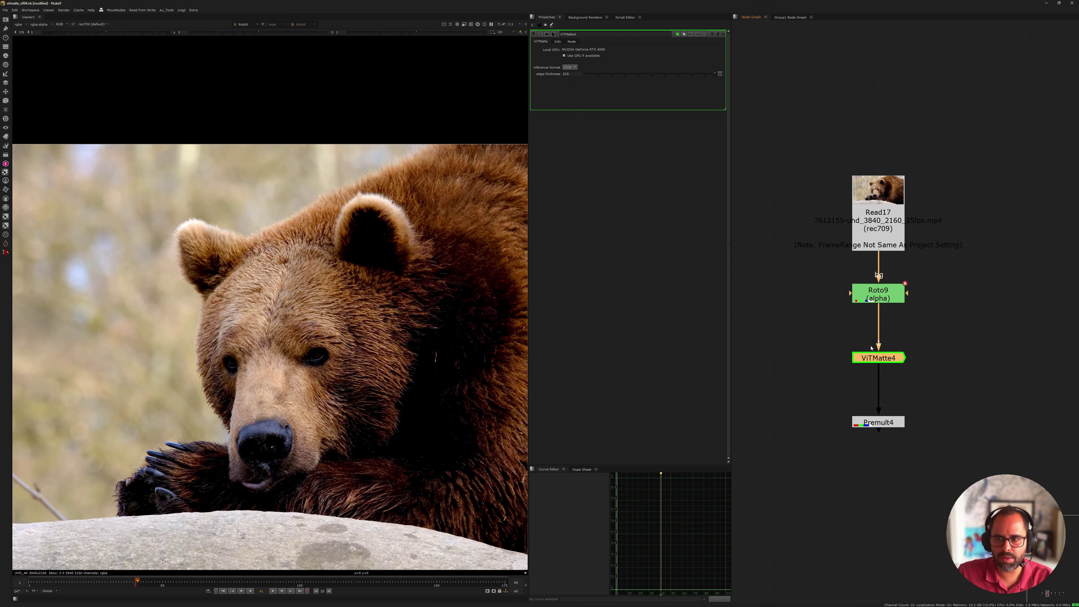
pyautogui.press('Delete')
pyautogui.press('1')
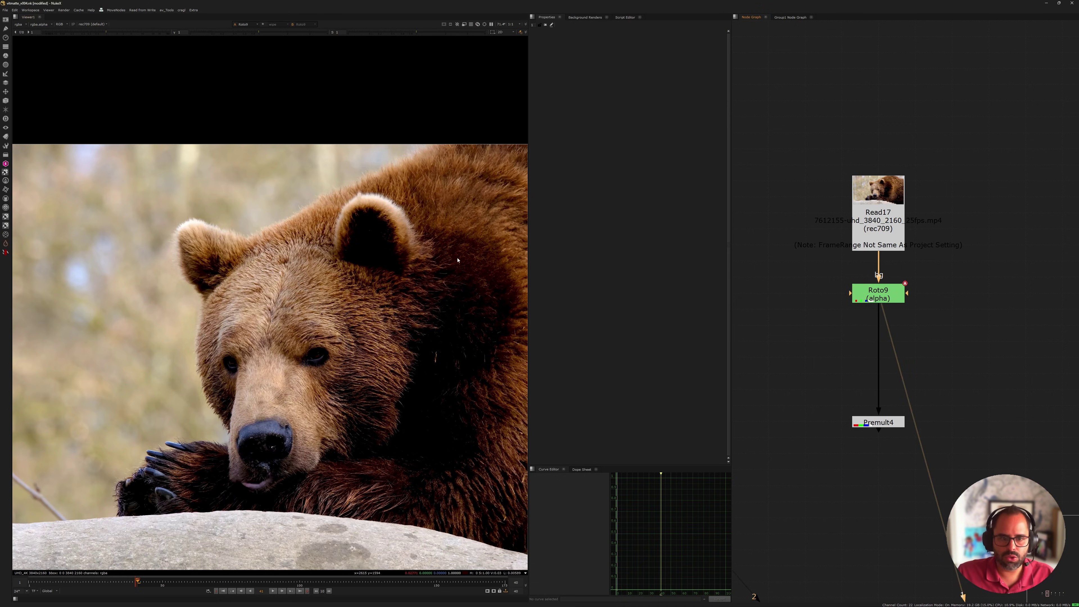
# Compare Roto9's rough alpha with the colour image of the bear
pyautogui.press('a')
pyautogui.scroll(-1, 374, 276)
pyautogui.scroll(-2, 376, 275)
pyautogui.press('a')
pyautogui.moveTo(424, 291); pyautogui.dragTo(354, 283, button='middle')
pyautogui.press('a')
pyautogui.press('a')
pyautogui.press('a')
pyautogui.scroll(2, 314, 278)
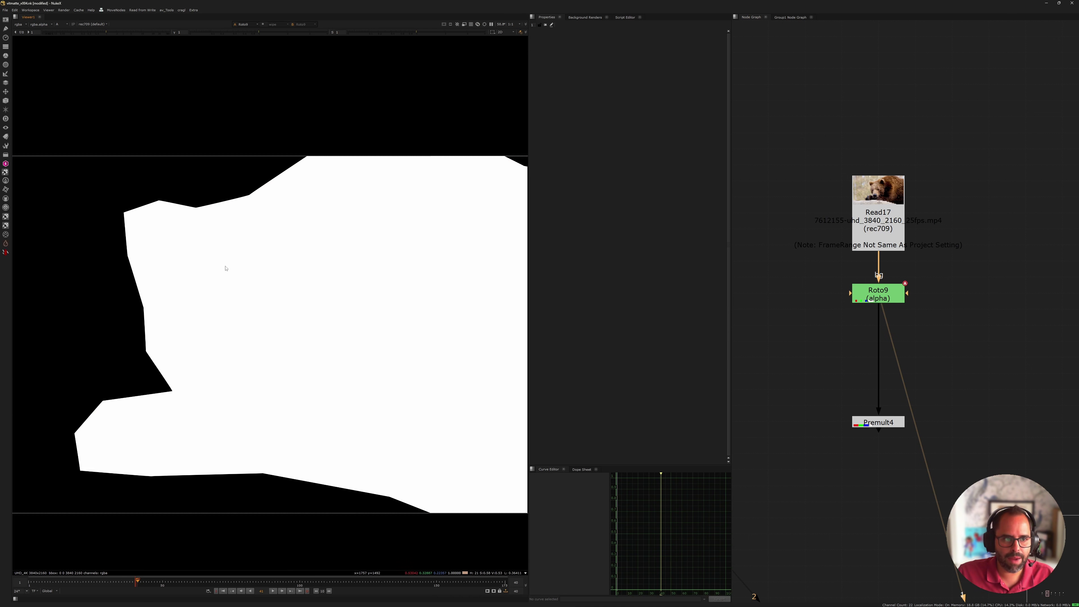
pyautogui.press('a')
# Insert a new ViTMatte node between Roto9 and Premult4 and check its alpha against the colour image
pyautogui.doubleClick(860, 299)
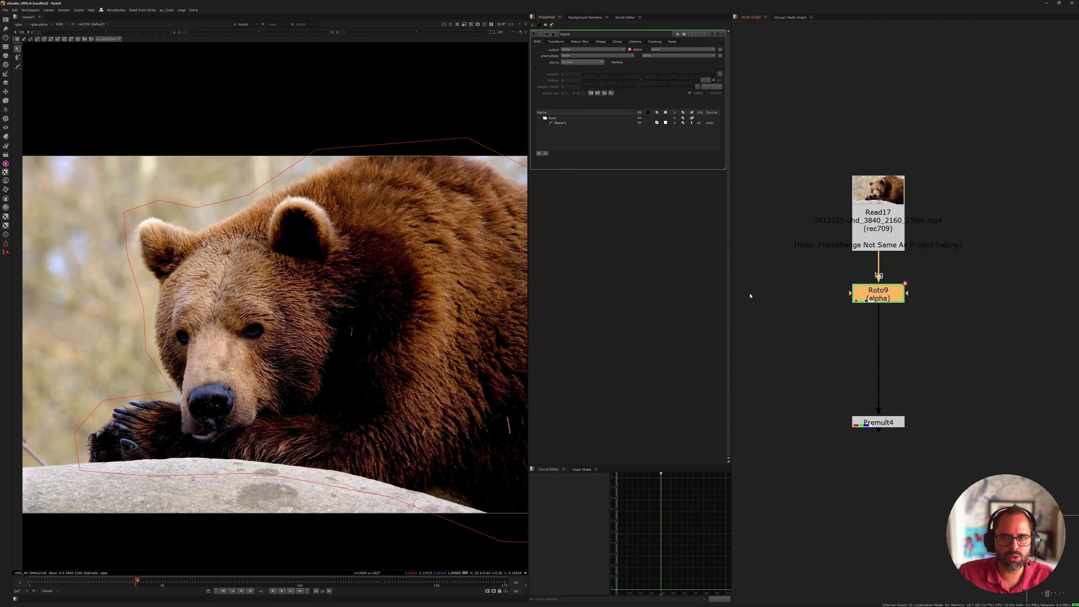
pyautogui.press('Tab')
pyautogui.write('vitm')
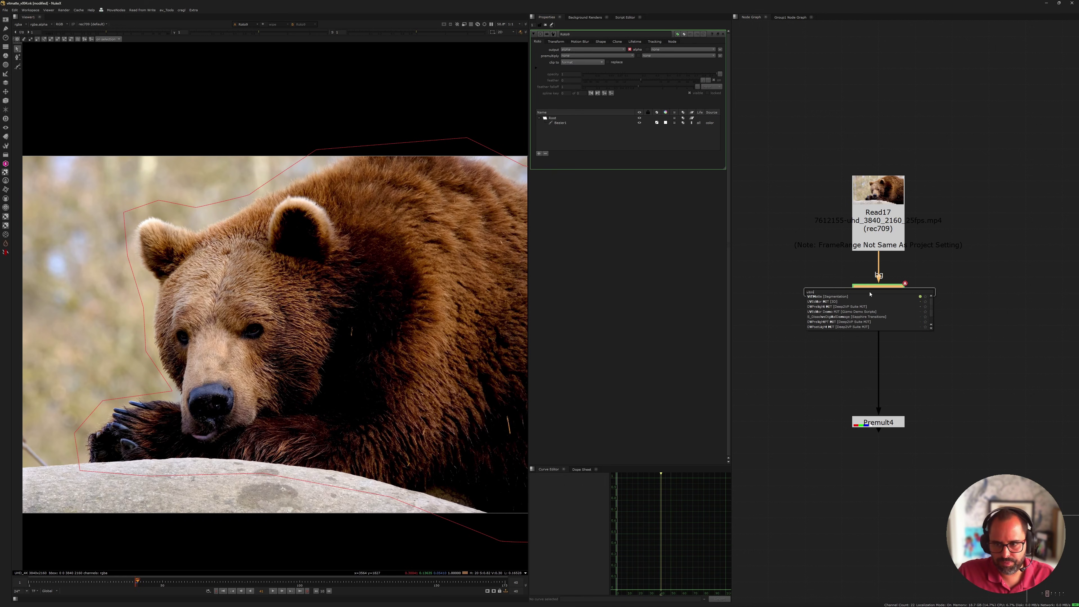
pyautogui.press('Return')
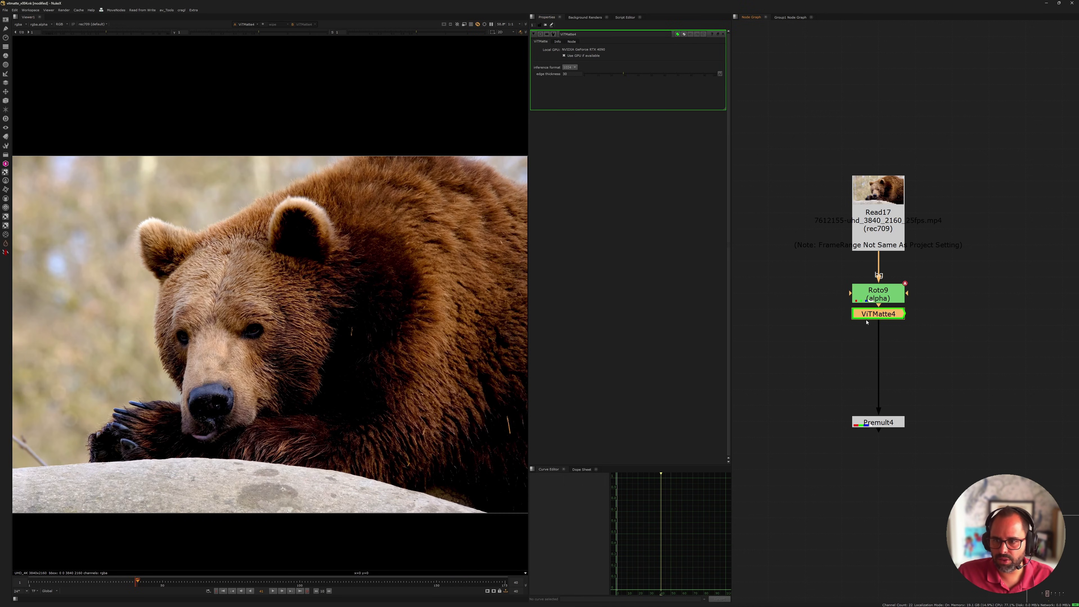
pyautogui.press('a')
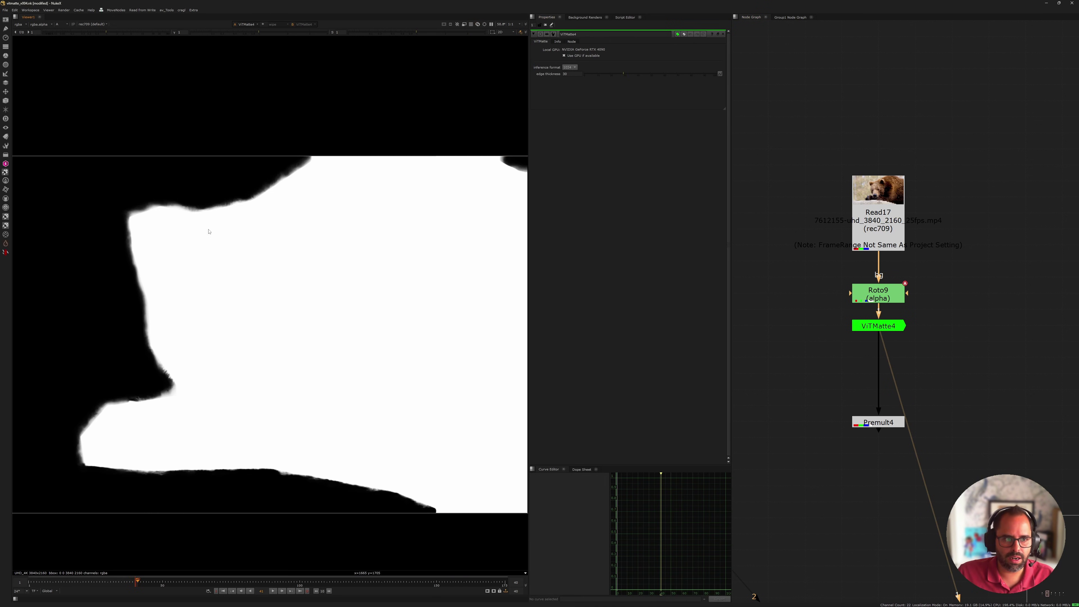
pyautogui.press('a')
pyautogui.press('a')
pyautogui.press('a')
# View Premult4 and inspect the bear cut-out for background left around its edges
pyautogui.click(862, 422)
pyautogui.press('1')
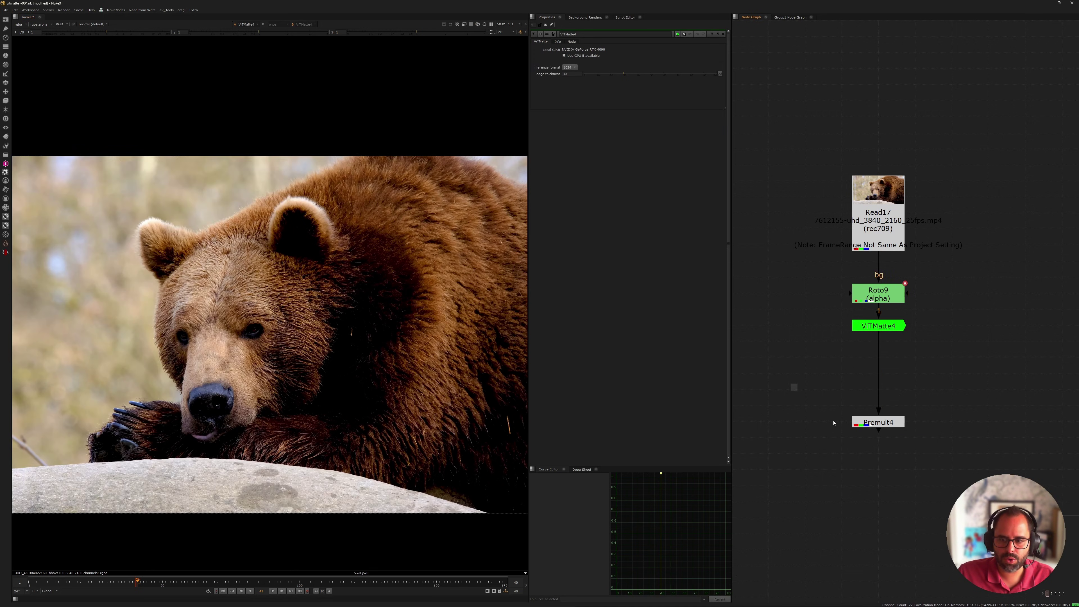
pyautogui.moveTo(468, 122); pyautogui.dragTo(318, 130, button='middle')
pyautogui.moveTo(367, 223); pyautogui.dragTo(489, 201, button='middle')
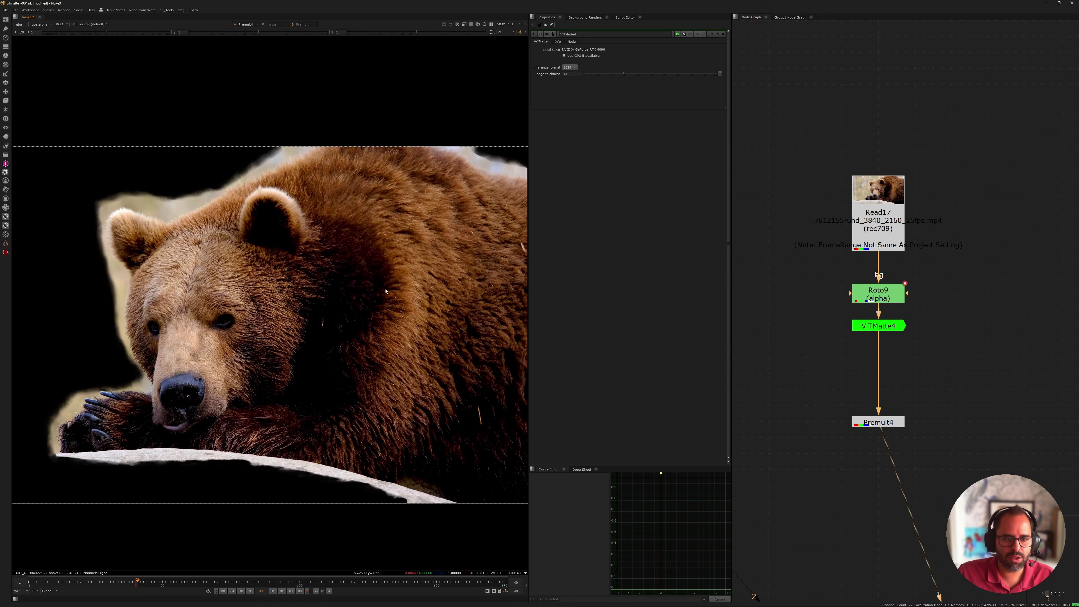
# Space ViTMatte4 below Roto9 and raise its edge thickness in stages, passing 50, to at least 100
pyautogui.moveTo(869, 332); pyautogui.dragTo(870, 348)
pyautogui.click(571, 74)
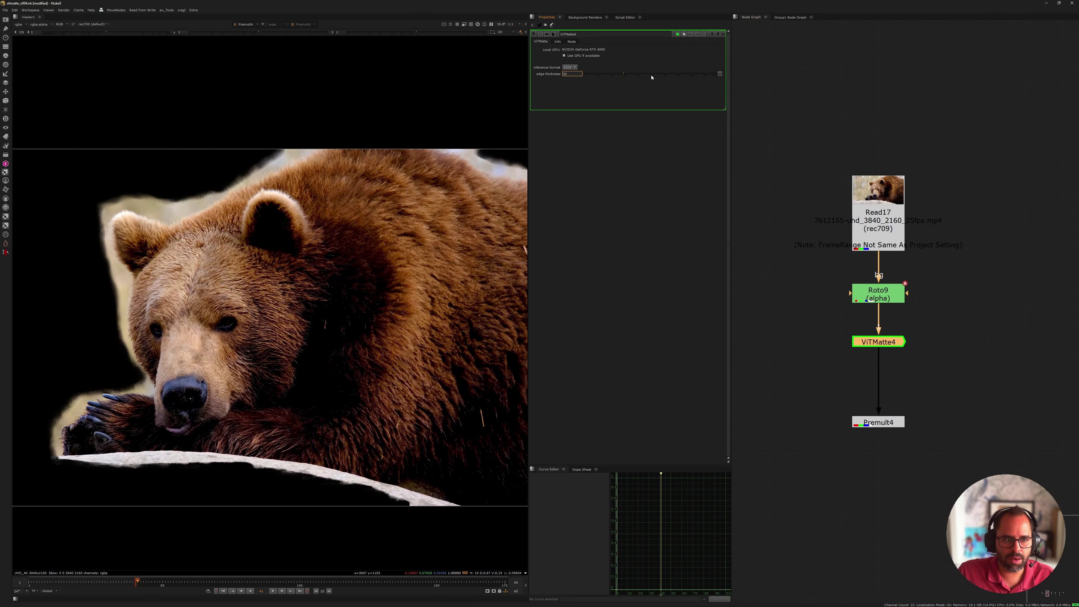
pyautogui.write('50')
pyautogui.press('Return')
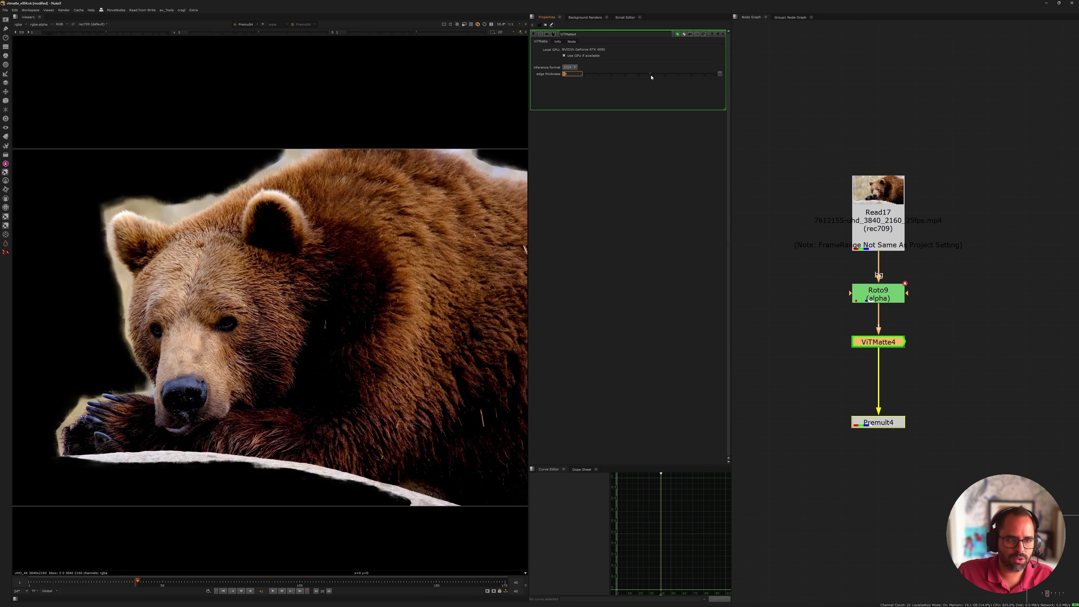
pyautogui.write('80')
pyautogui.press('Return')
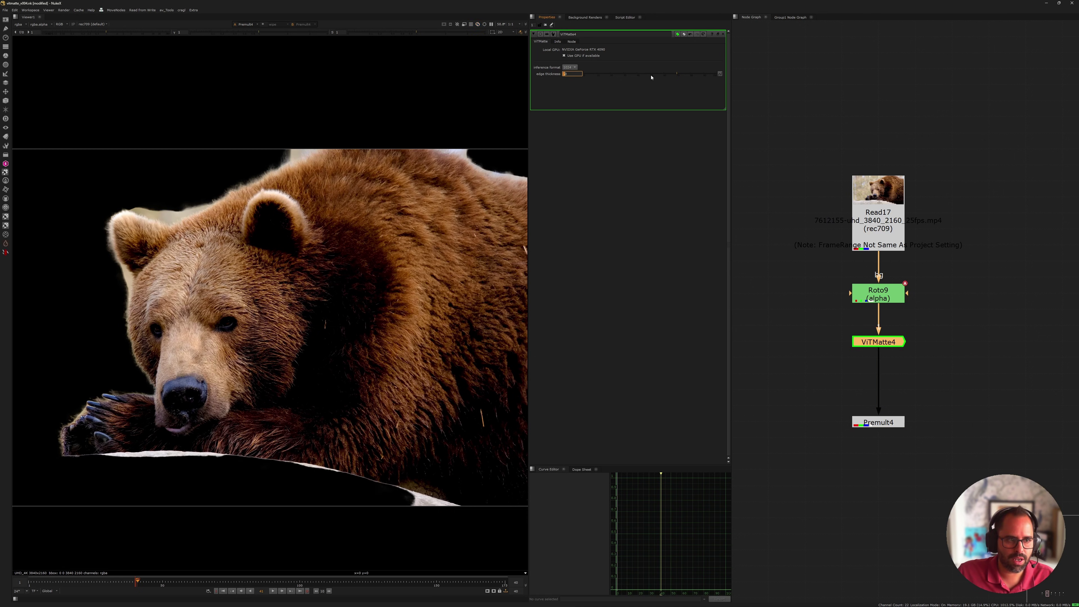
pyautogui.write('100')
pyautogui.press('Return')
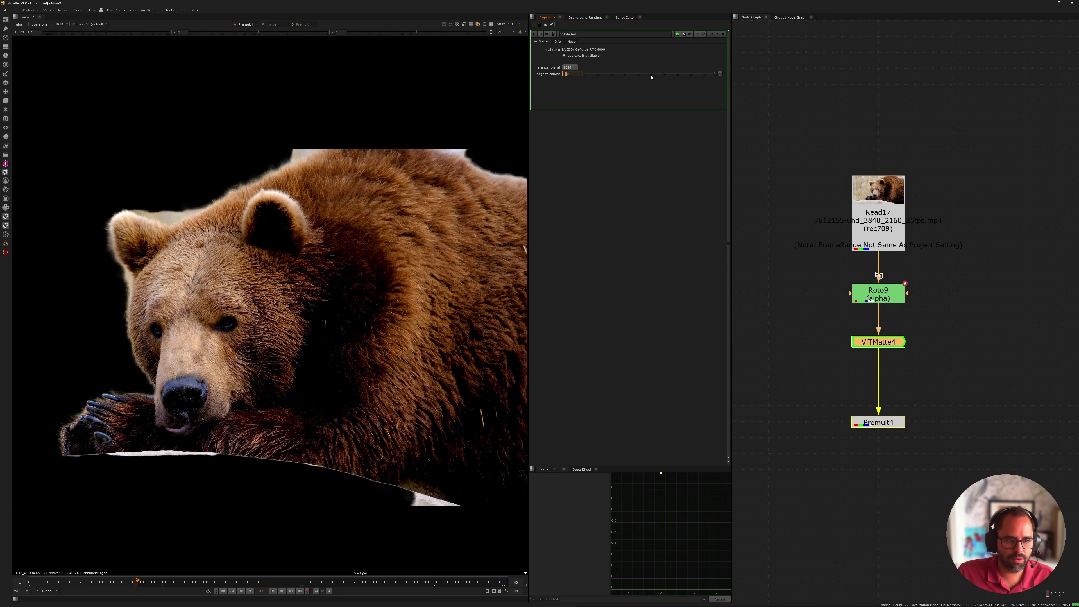
# Increase ViTMatte4's edge thickness further to clear more background and rock from around the bear
pyautogui.moveTo(390, 204); pyautogui.dragTo(324, 219, button='middle')
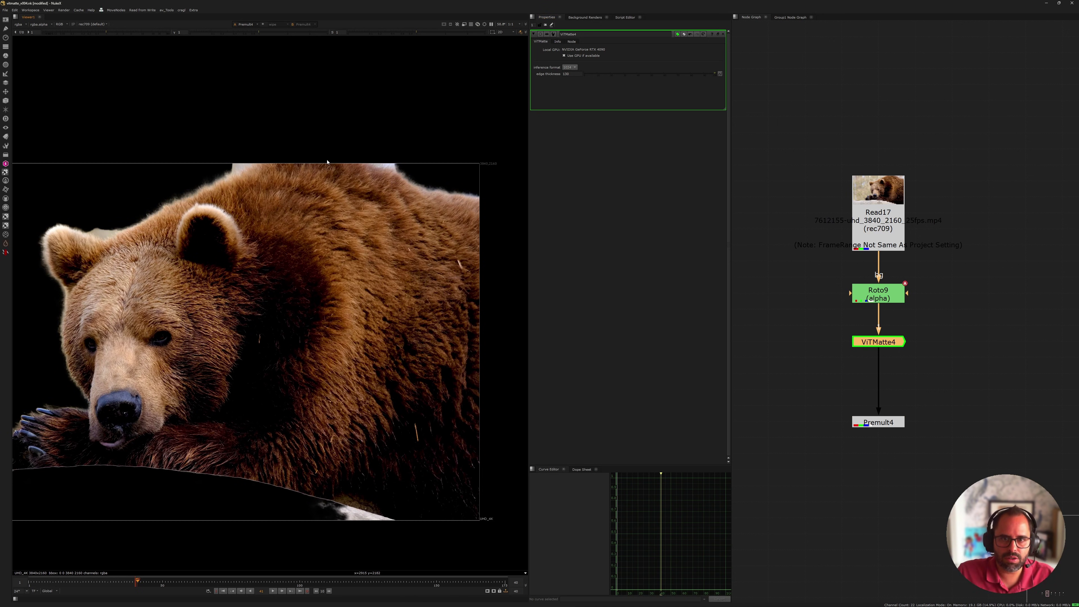
pyautogui.click(567, 74)
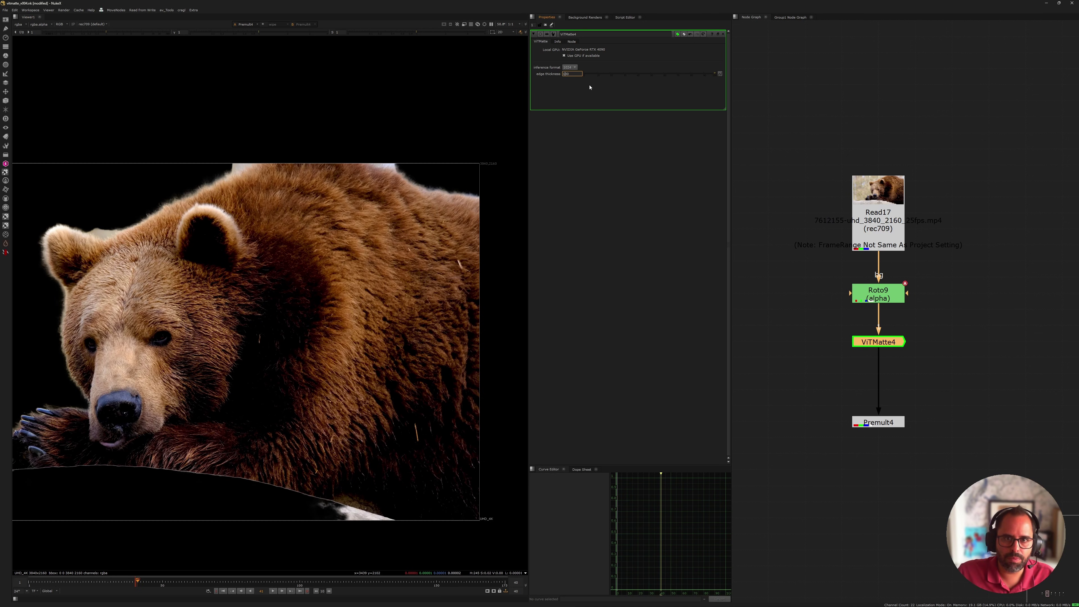
pyautogui.press('Up')
pyautogui.press('Up')
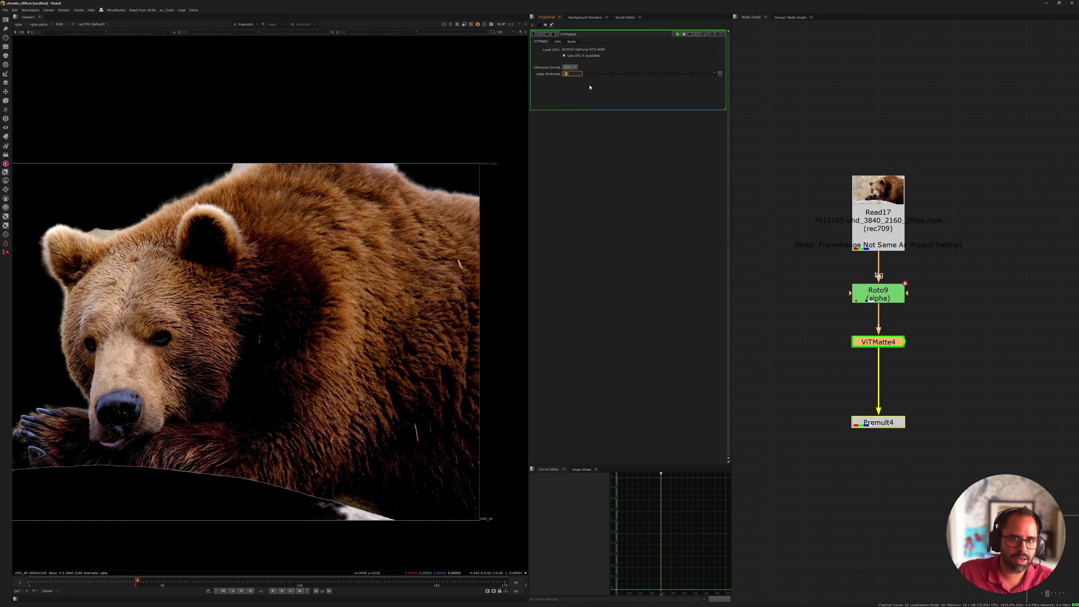
pyautogui.moveTo(240, 345); pyautogui.dragTo(284, 347, button='middle')
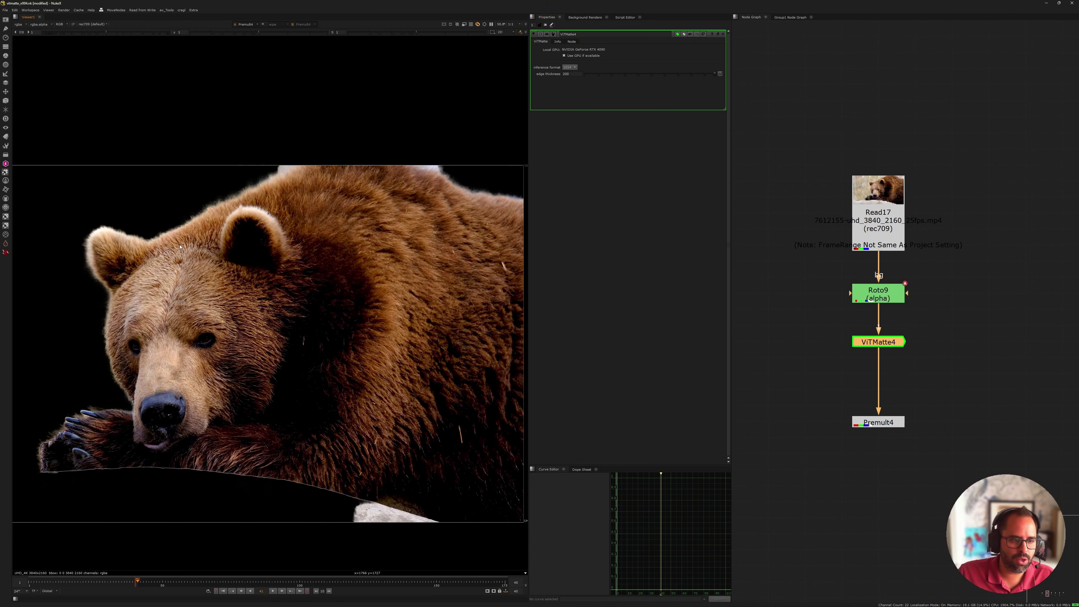
# Examine the fur detail along the bear's ear and back in the alpha, in close-up
pyautogui.scroll(-1, 283, 346)
pyautogui.press('a')
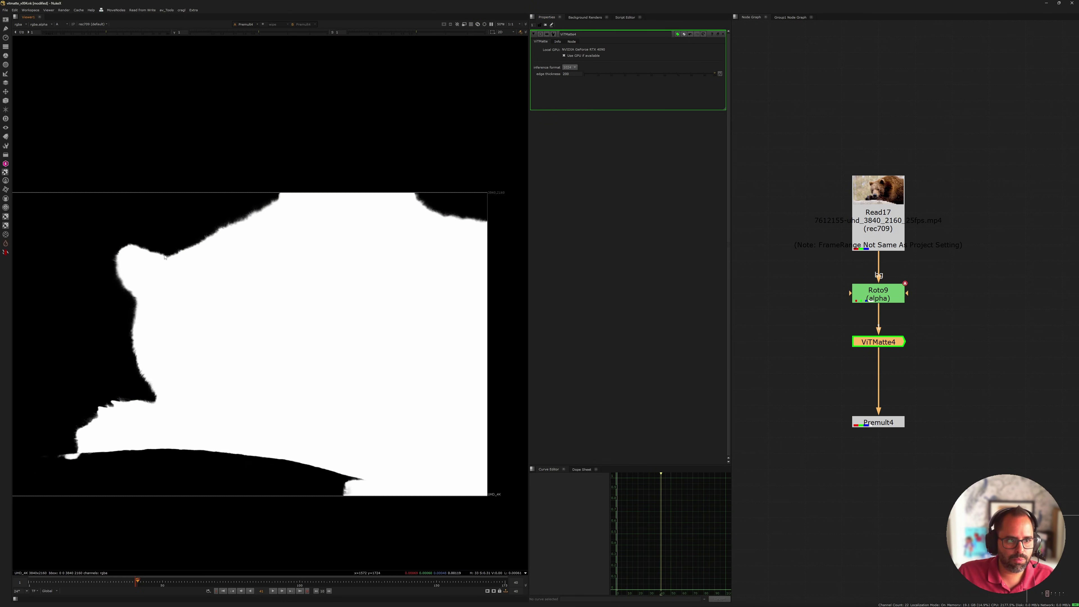
pyautogui.scroll(4, 163, 246)
pyautogui.press('a')
pyautogui.press('a')
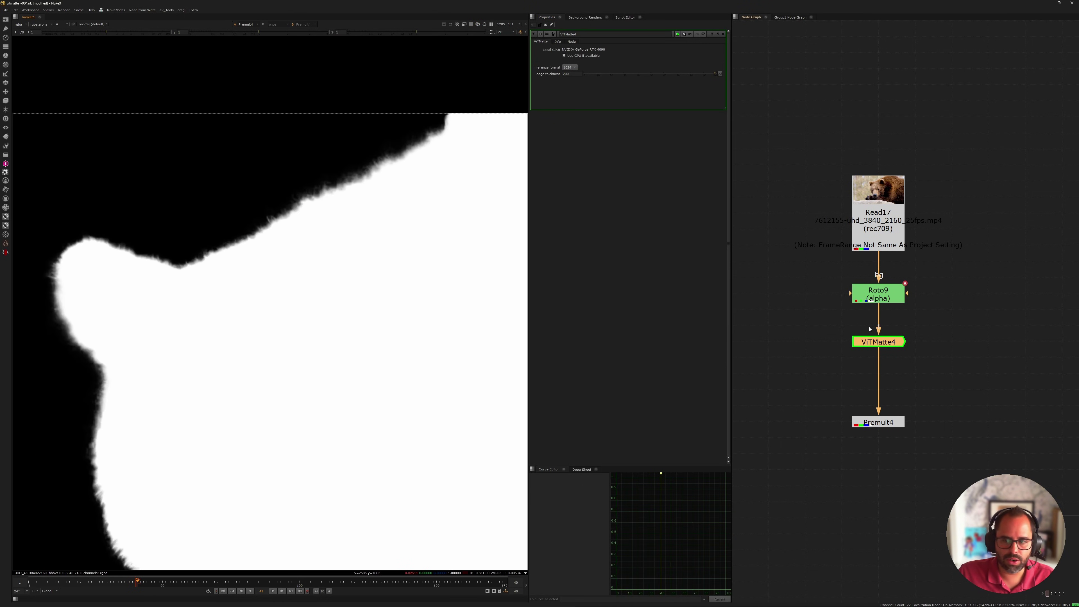
# Compare the Premult4 cut-out with the original Read17 footage around the bear's head and whole body
pyautogui.click(878, 426)
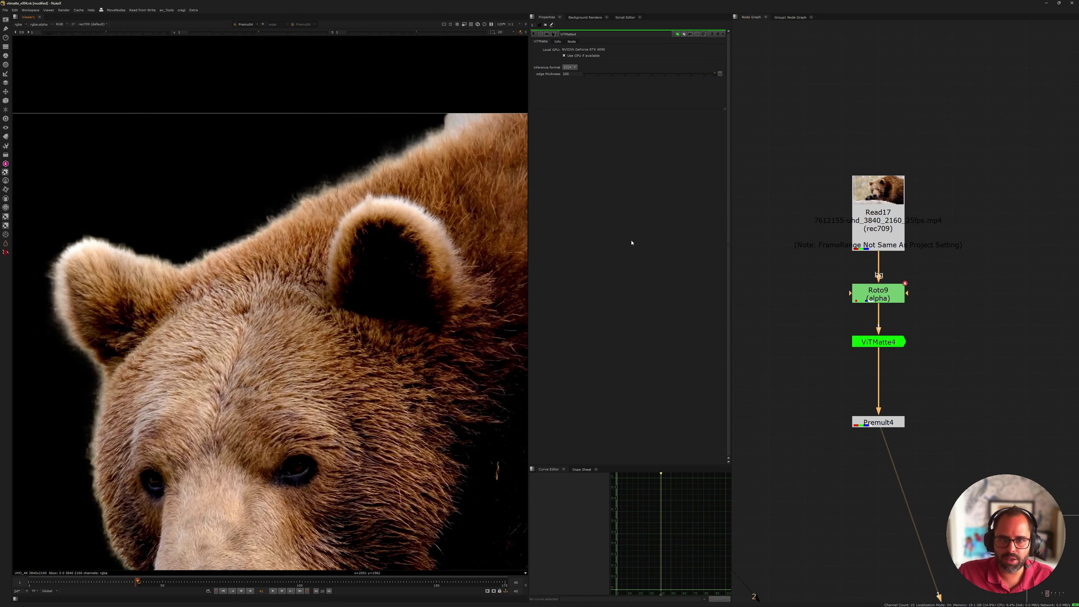
pyautogui.scroll(1, 862, 209)
pyautogui.press('2')
pyautogui.press('1')
pyautogui.moveTo(265, 240); pyautogui.dragTo(336, 223, button='middle')
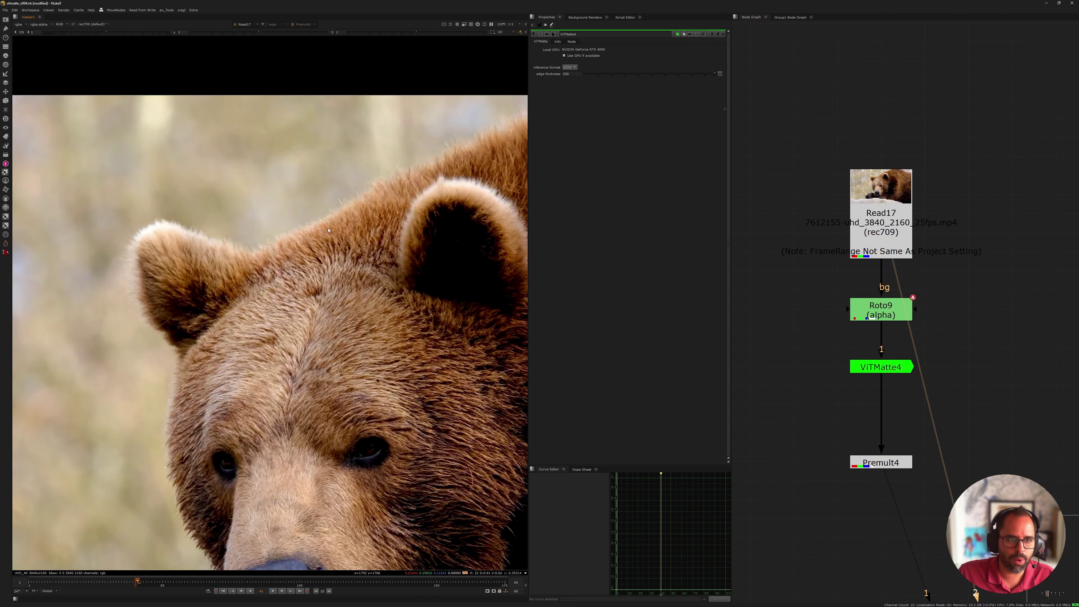
pyautogui.press('a')
pyautogui.scroll(-4, 434, 239)
pyautogui.moveTo(434, 238); pyautogui.dragTo(347, 215, button='middle')
pyautogui.press('a')
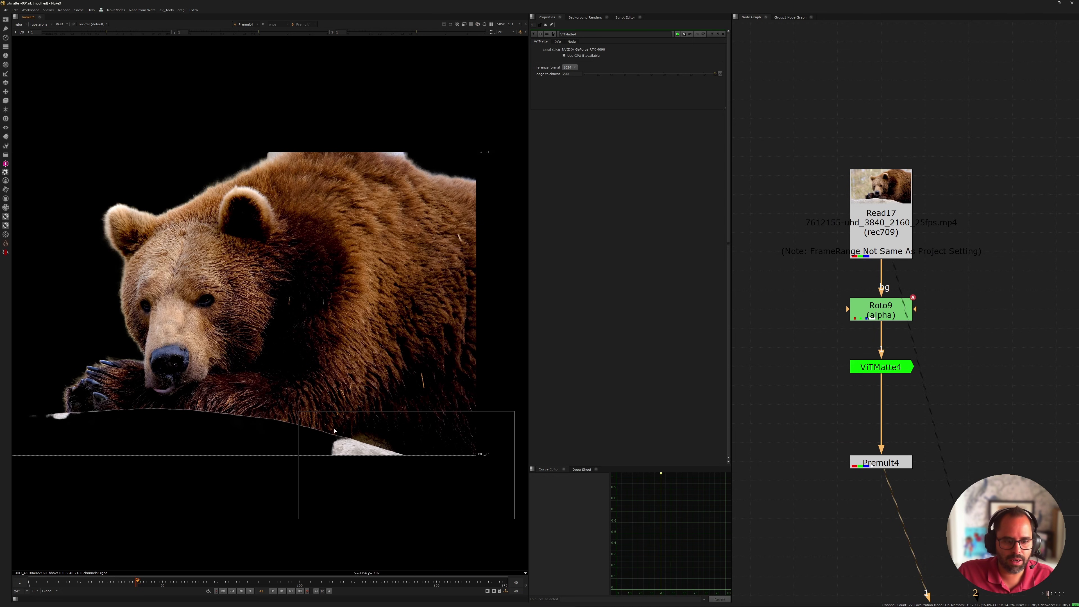
# Open Roto9 to show its shape over the Premult4 cut-out
pyautogui.click(814, 366)
pyautogui.doubleClick(872, 313)
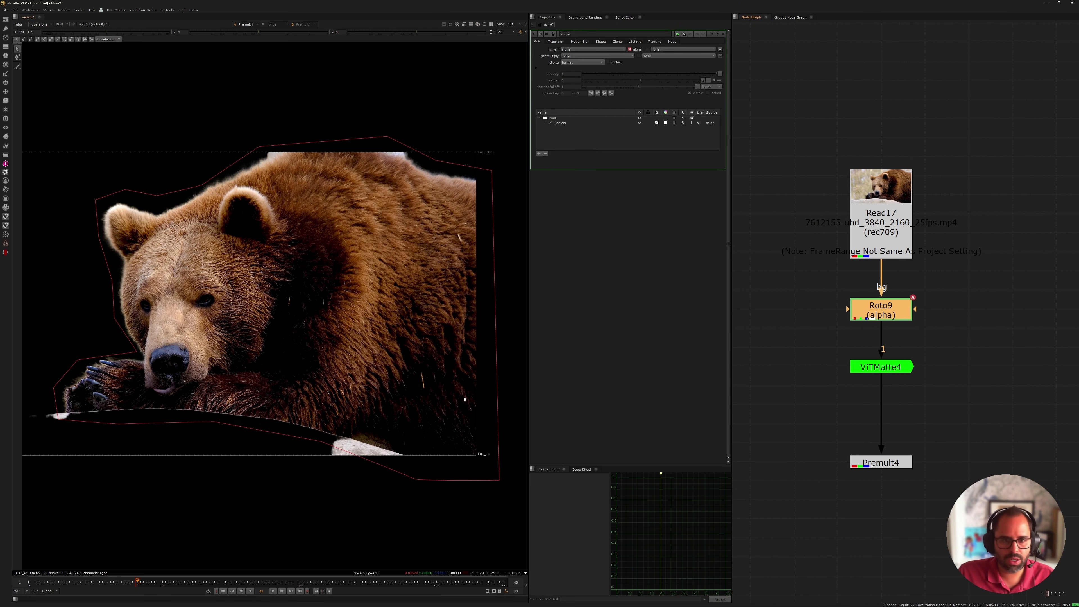
pyautogui.scroll(1, 294, 416)
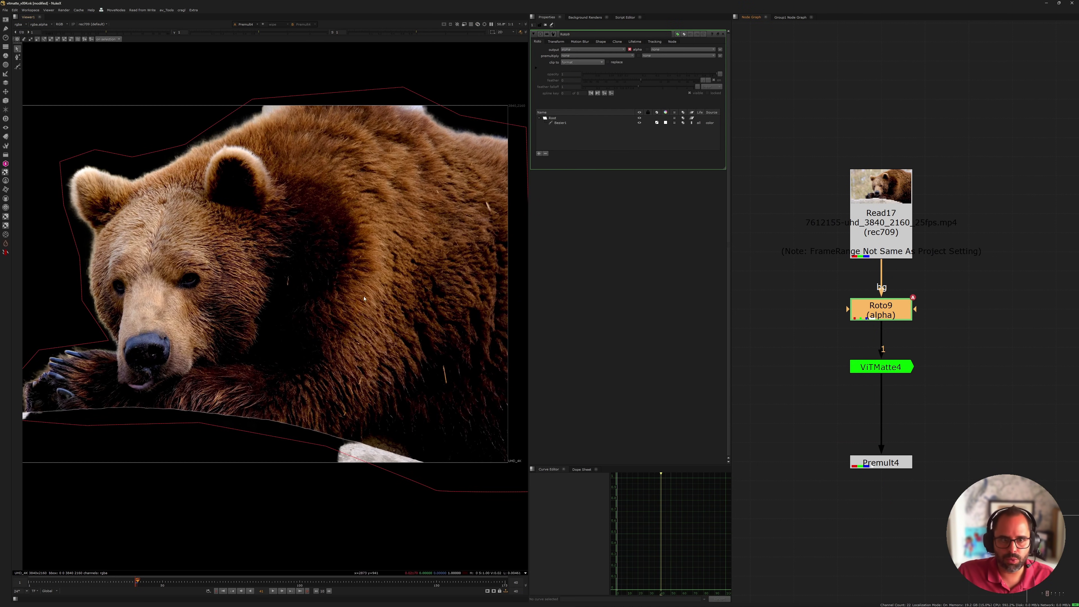
pyautogui.moveTo(819, 351); pyautogui.dragTo(969, 396)
pyautogui.moveTo(827, 419); pyautogui.dragTo(932, 486)
pyautogui.moveTo(827, 345); pyautogui.dragTo(993, 410)
pyautogui.moveTo(775, 325); pyautogui.dragTo(937, 283)
# Pull the two Roto9 points above the bear's back down inside the frame, closer to the fur
pyautogui.click(249, 102)
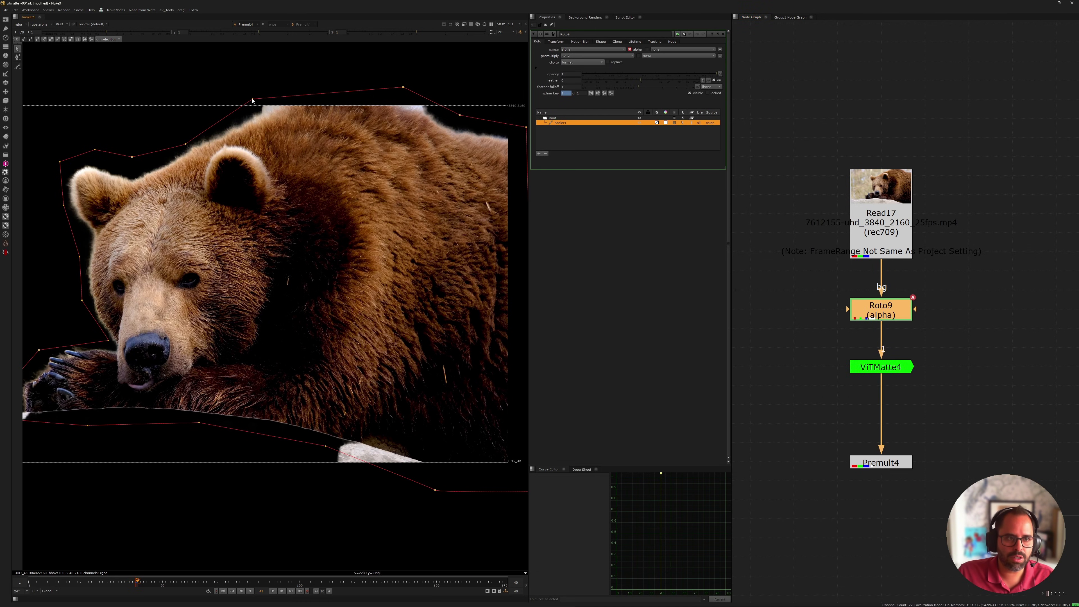
pyautogui.moveTo(252, 100); pyautogui.dragTo(262, 112)
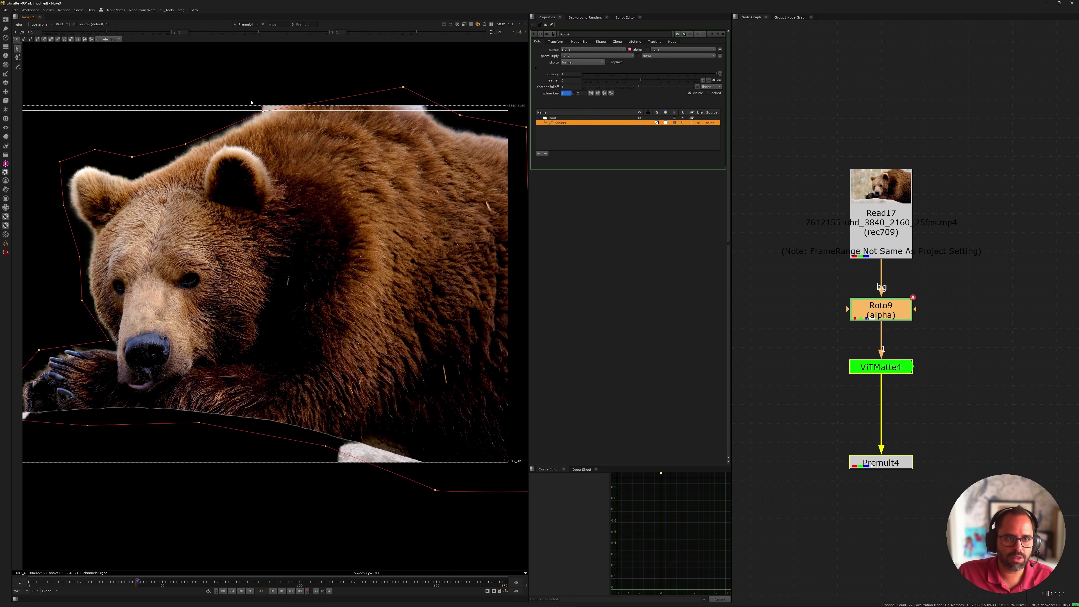
pyautogui.click(403, 88)
pyautogui.moveTo(402, 87); pyautogui.dragTo(402, 112)
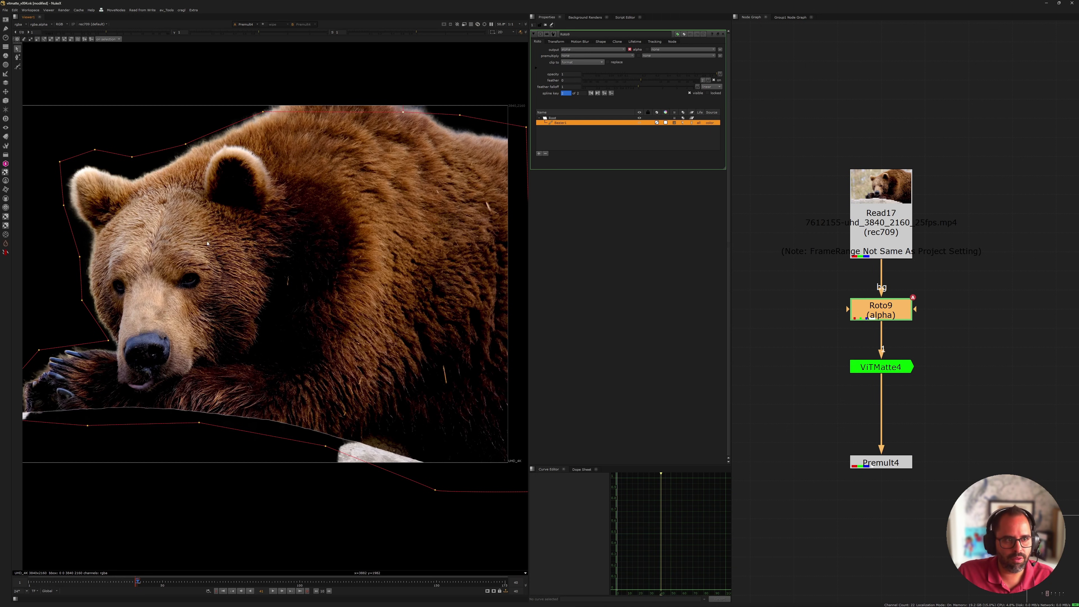
pyautogui.moveTo(405, 122); pyautogui.dragTo(405, 121)
pyautogui.moveTo(263, 112); pyautogui.dragTo(272, 123)
# Move two of Roto9's lower points up to exclude the leftover rock beneath the bear's body
pyautogui.moveTo(326, 446); pyautogui.dragTo(338, 428)
pyautogui.moveTo(434, 491); pyautogui.dragTo(443, 465)
pyautogui.moveTo(182, 454); pyautogui.dragTo(282, 450, button='middle')
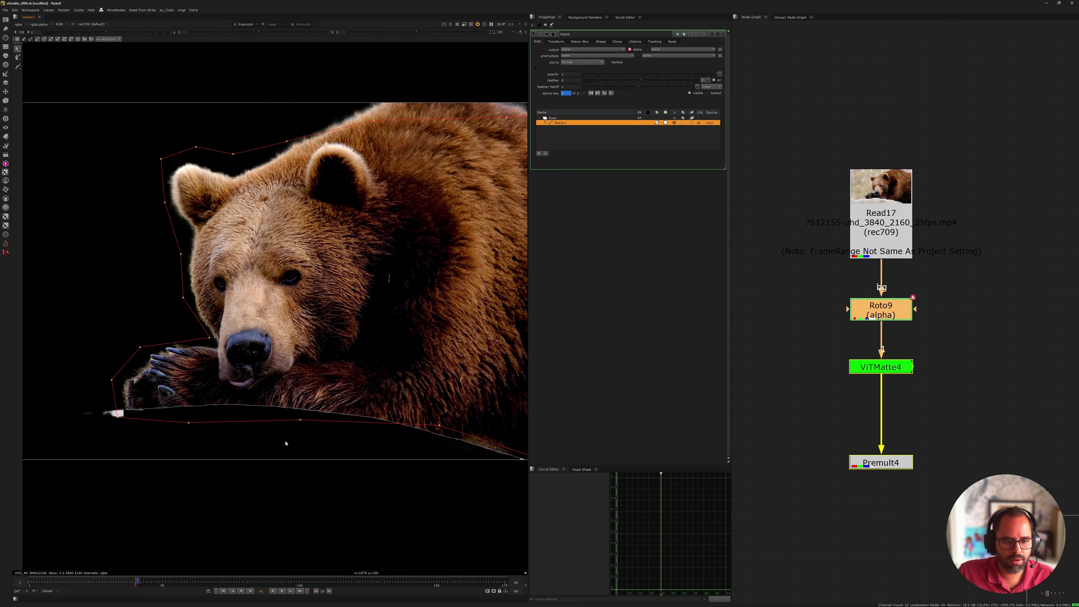
# Move Roto9's point below the front paw inward to cut out the leftover rock, and check the cut-out
pyautogui.moveTo(118, 418); pyautogui.dragTo(124, 412)
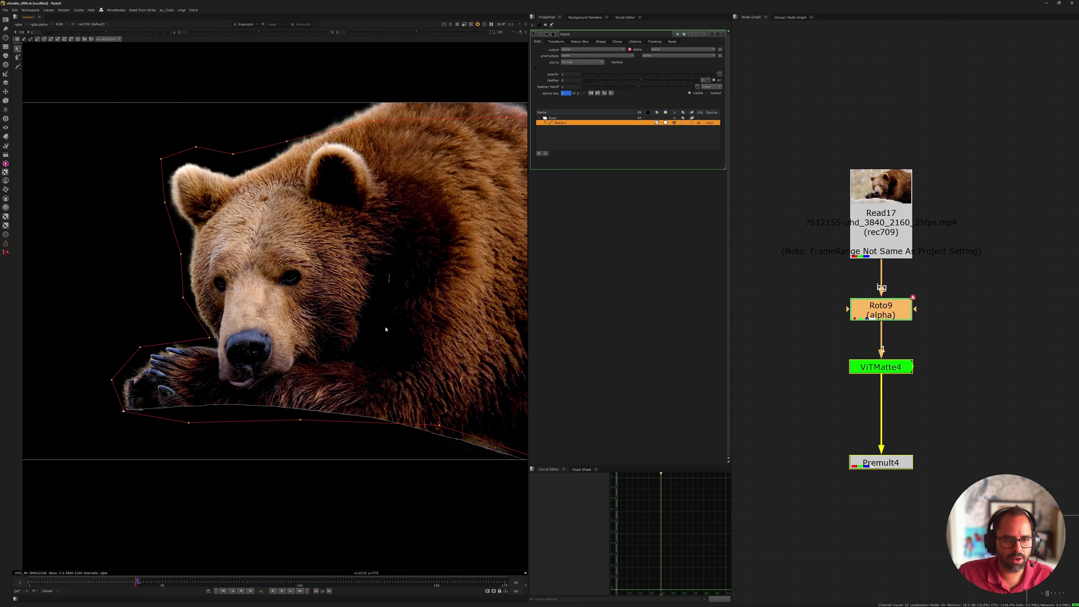
pyautogui.scroll(-2, 359, 332)
pyautogui.moveTo(448, 299); pyautogui.dragTo(411, 314, button='middle')
pyautogui.scroll(3, 210, 242)
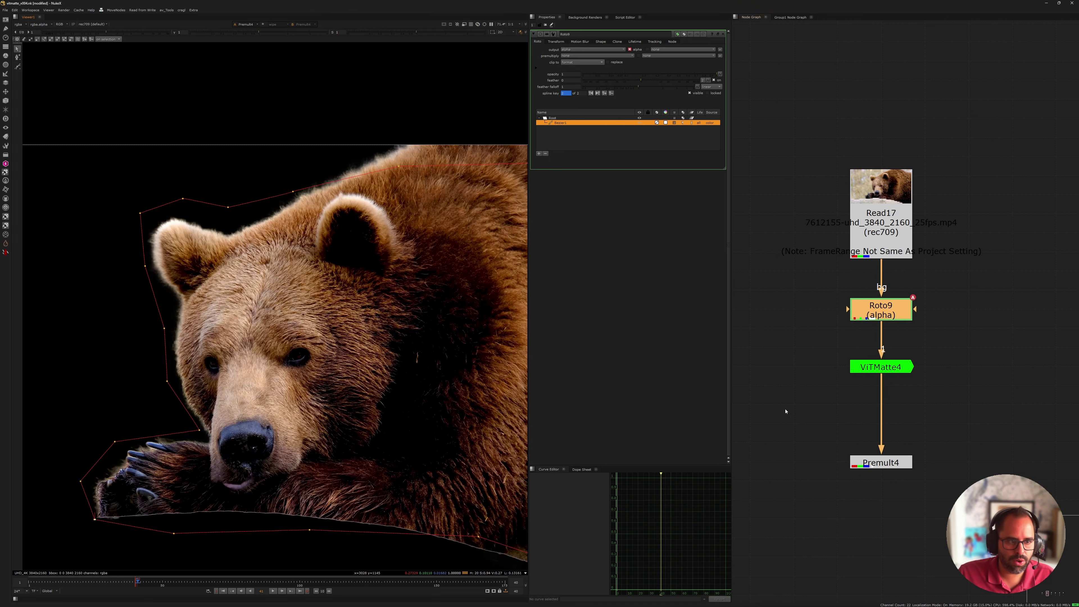
# Compare the Premult4 cut-out with the original Read17 footage, both close up and across the whole bear
pyautogui.click(888, 480)
pyautogui.press('2')
pyautogui.press('1')
pyautogui.press('2')
pyautogui.press('1')
pyautogui.press('2')
pyautogui.press('1')
pyautogui.press('2')
pyautogui.press('1')
pyautogui.scroll(5, 184, 229)
pyautogui.press('2')
pyautogui.press('1')
pyautogui.press('2')
pyautogui.scroll(-8, 255, 247)
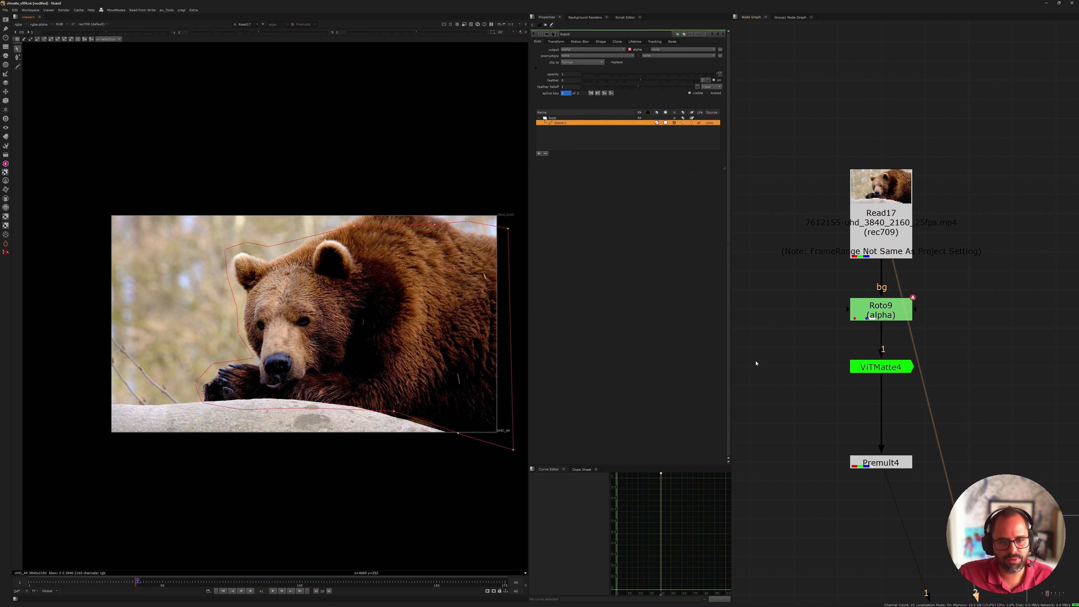
# Play back the original Read17 footage over a short frame range, followed by the Premult4 cut-out
pyautogui.click(273, 591)
pyautogui.press('1')
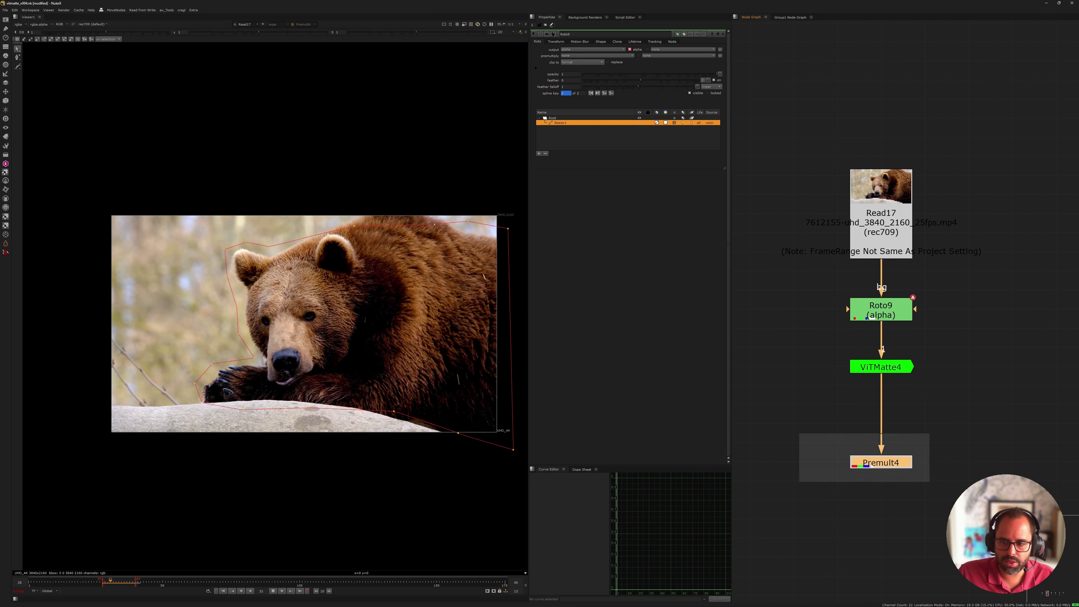
pyautogui.scroll(1, 313, 267)
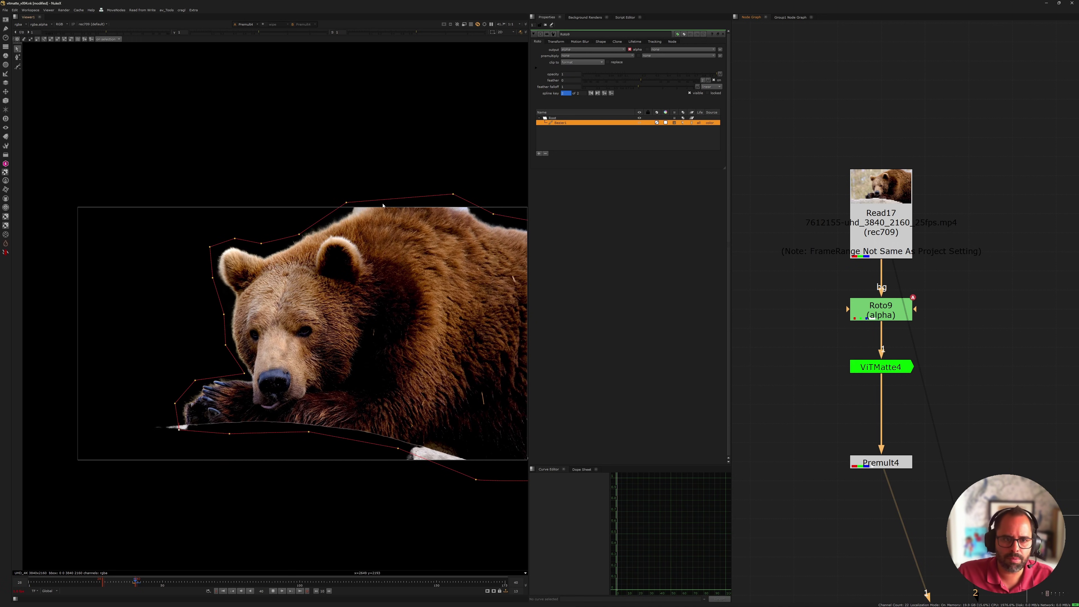
pyautogui.click(273, 593)
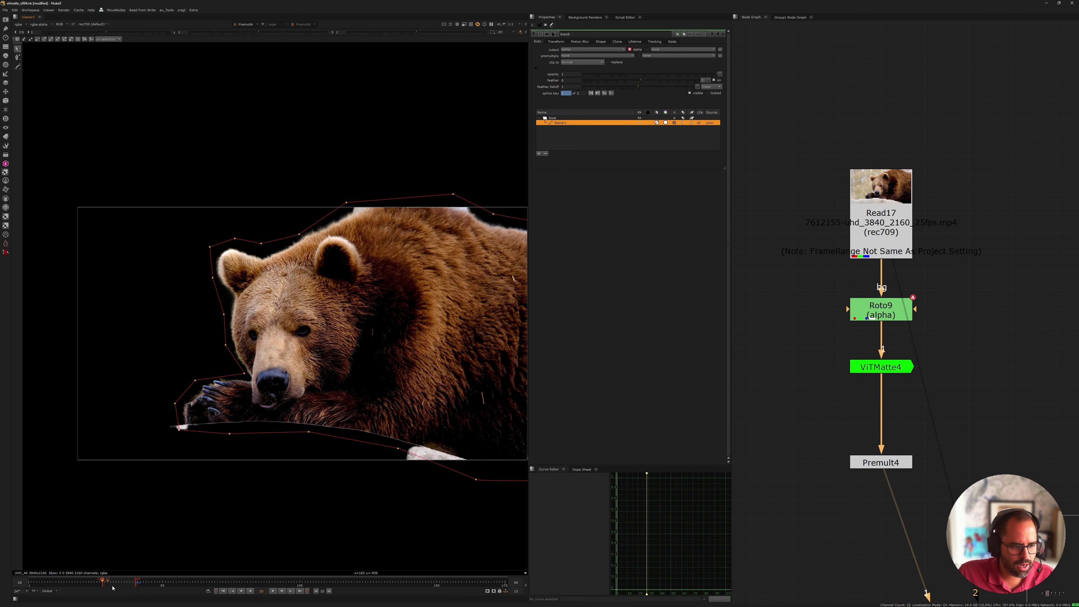
# Delete Roto9's extra spline key so the tightened shape holds across the range, and play back the bear cut-out
pyautogui.click(132, 585)
pyautogui.click(136, 585)
pyautogui.click(611, 93)
pyautogui.press('l')
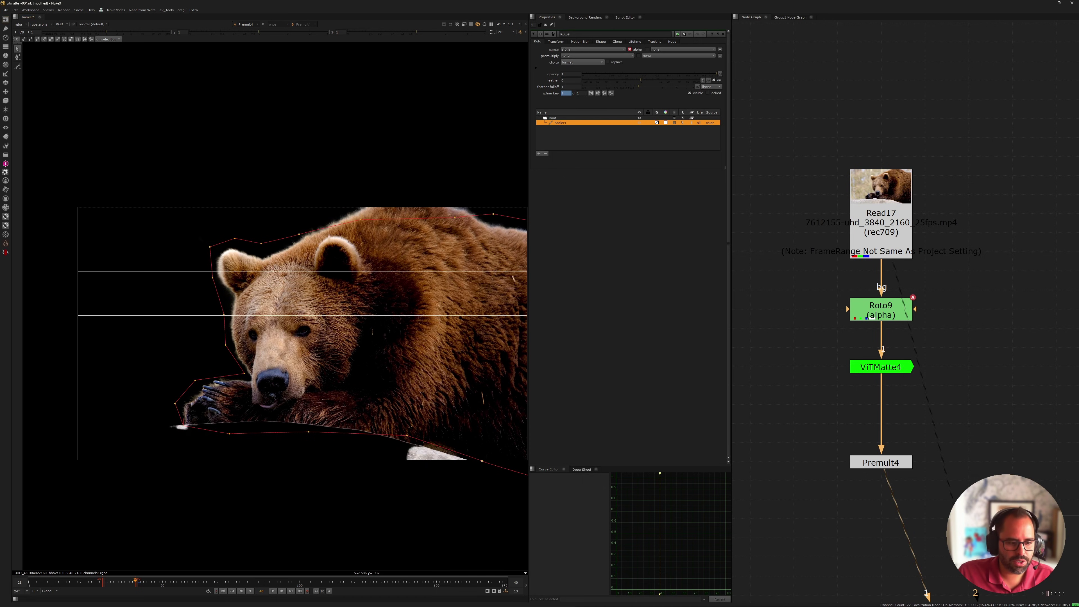
pyautogui.moveTo(479, 278); pyautogui.dragTo(440, 272, button='middle')
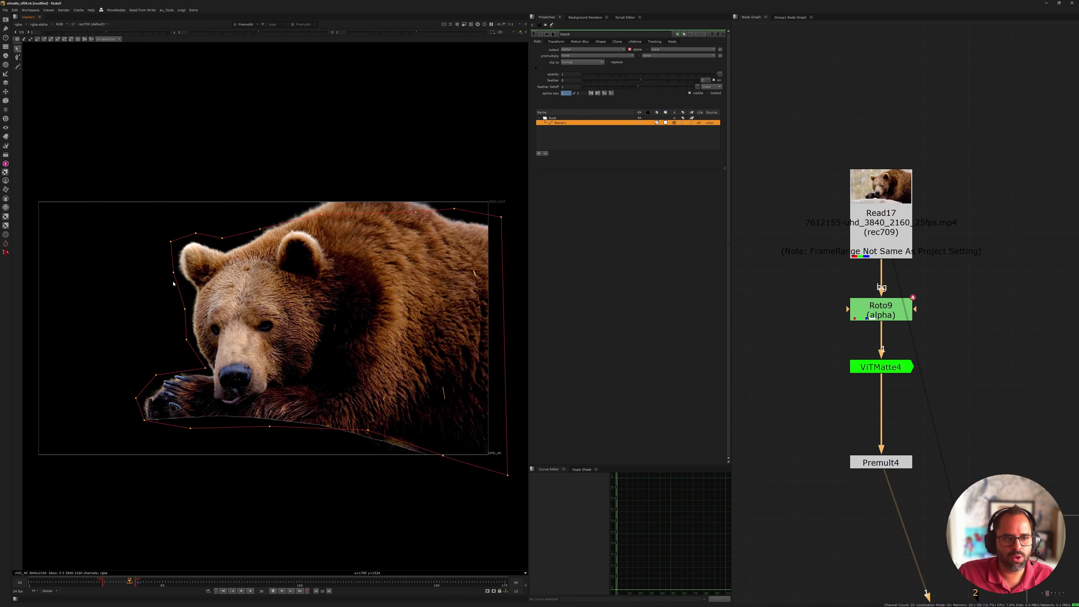
pyautogui.press('k')
# Insert a Grade node between ViTMatte4 and Premult4, restrict it to the alpha channel and lower its gamma
pyautogui.moveTo(862, 395); pyautogui.dragTo(861, 287, button='middle')
pyautogui.scroll(1, 828, 317)
pyautogui.click(865, 257)
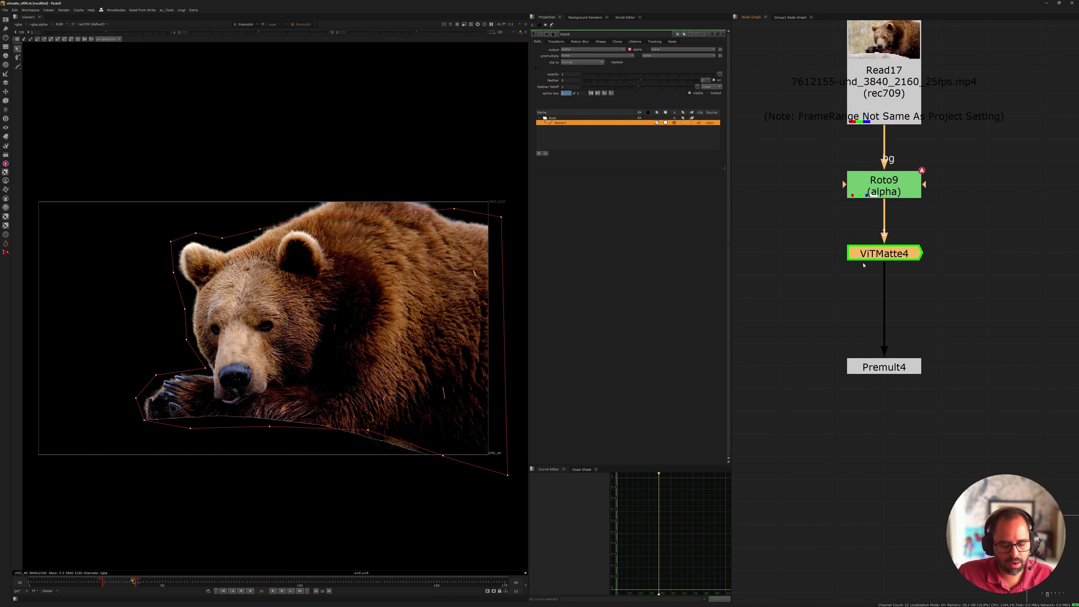
pyautogui.press('g')
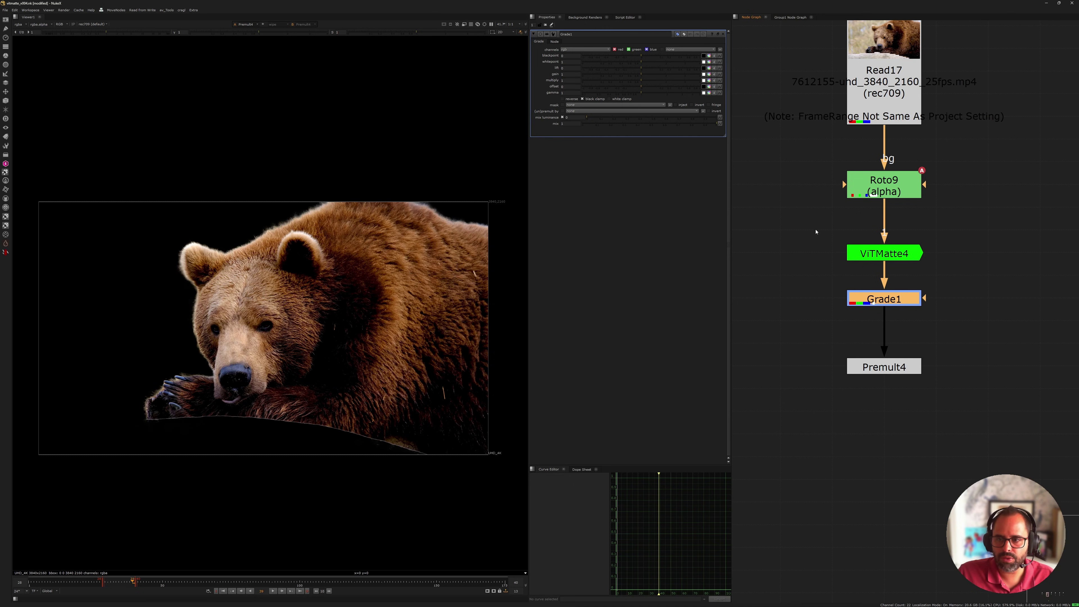
pyautogui.click(581, 50)
pyautogui.click(577, 84)
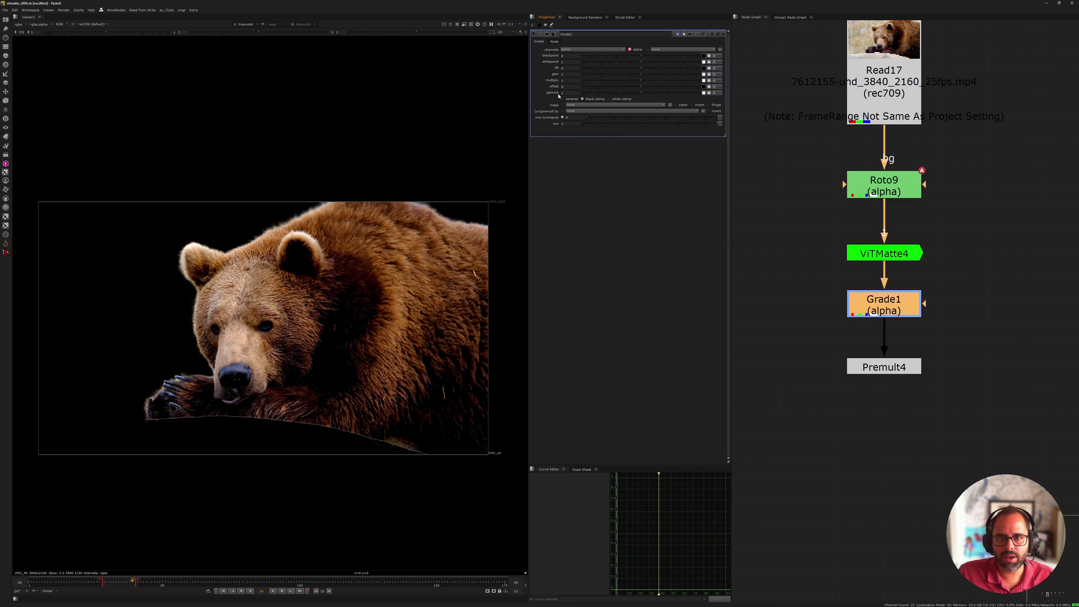
pyautogui.moveTo(637, 95); pyautogui.dragTo(627, 94)
# Toggle Grade1 off and on repeatedly to compare the fur edge around the bear's ear and back
pyautogui.click(914, 408)
pyautogui.click(885, 304)
pyautogui.press('d')
pyautogui.scroll(5, 262, 259)
pyautogui.moveTo(387, 200); pyautogui.dragTo(305, 300, button='middle')
pyautogui.press('d')
pyautogui.press('d')
pyautogui.press('d')
pyautogui.scroll(4, 424, 173)
pyautogui.press('d')
pyautogui.press('d')
pyautogui.press('d')
pyautogui.scroll(-2, 390, 197)
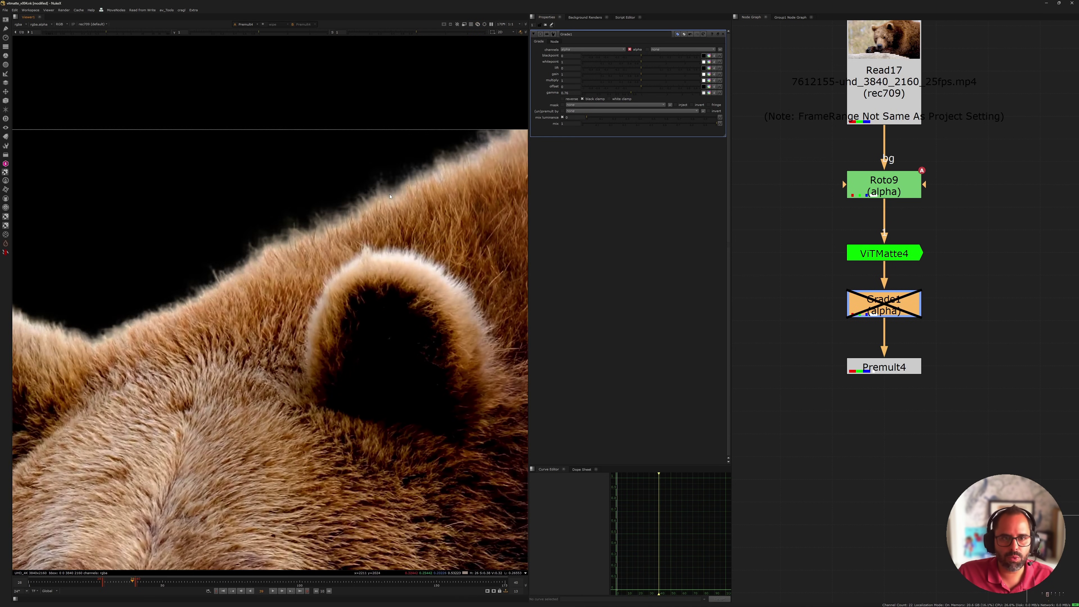
pyautogui.press('d')
pyautogui.press('d')
pyautogui.press('d')
pyautogui.moveTo(863, 298); pyautogui.dragTo(863, 292)
pyautogui.press('d')
pyautogui.press('d')
pyautogui.press('d')
pyautogui.press('d')
# Fine-tune Grade1's gamma, raise its gain slightly, and play back the graded bear cut-out
pyautogui.click(625, 93)
pyautogui.moveTo(624, 93); pyautogui.dragTo(626, 94)
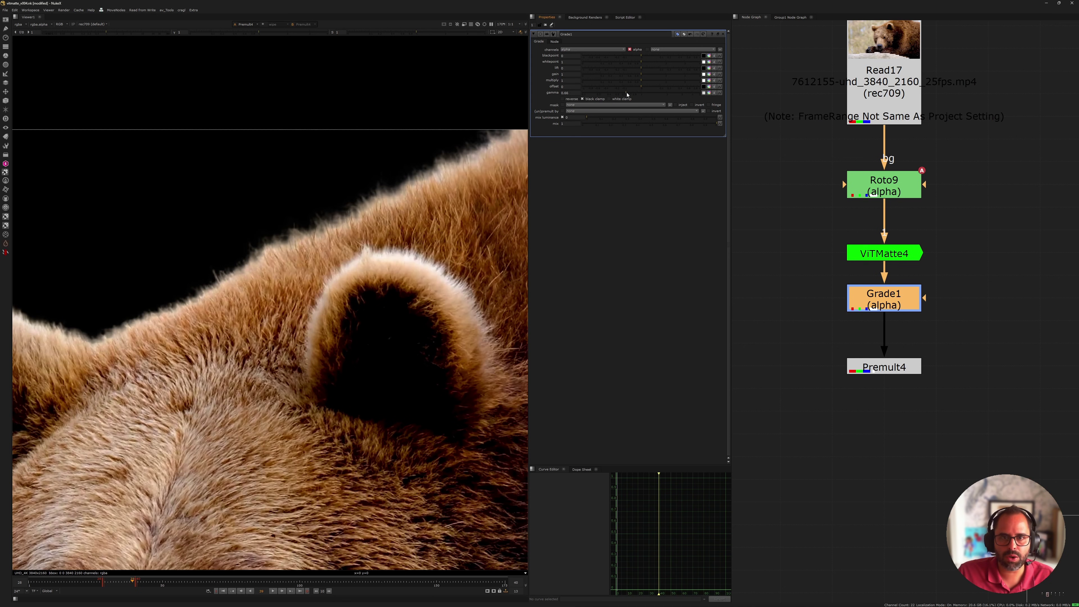
pyautogui.click(645, 74)
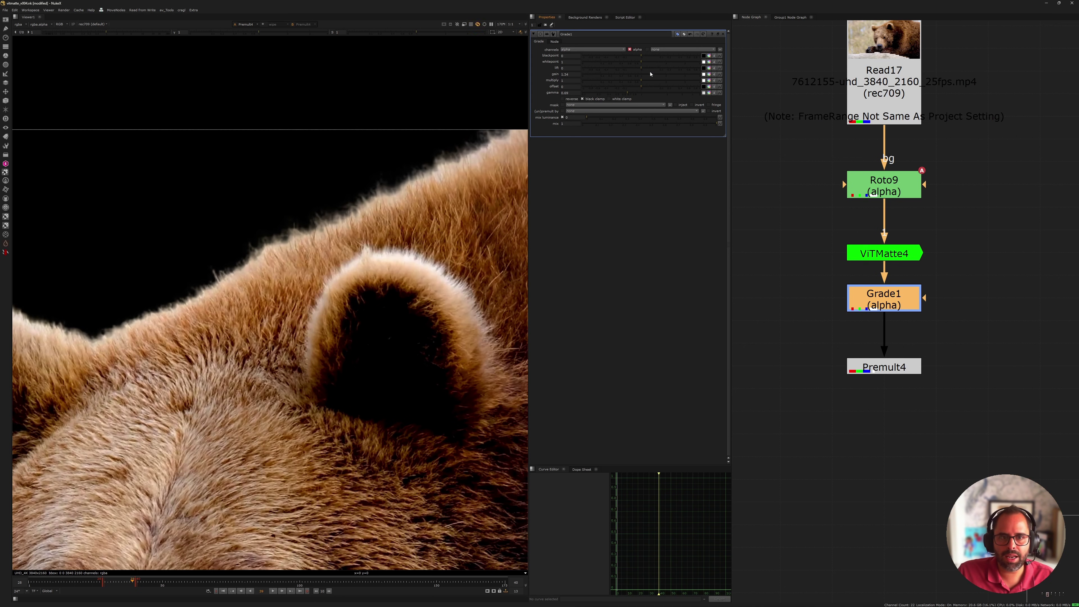
pyautogui.scroll(-4, 352, 265)
pyautogui.scroll(-3, 352, 265)
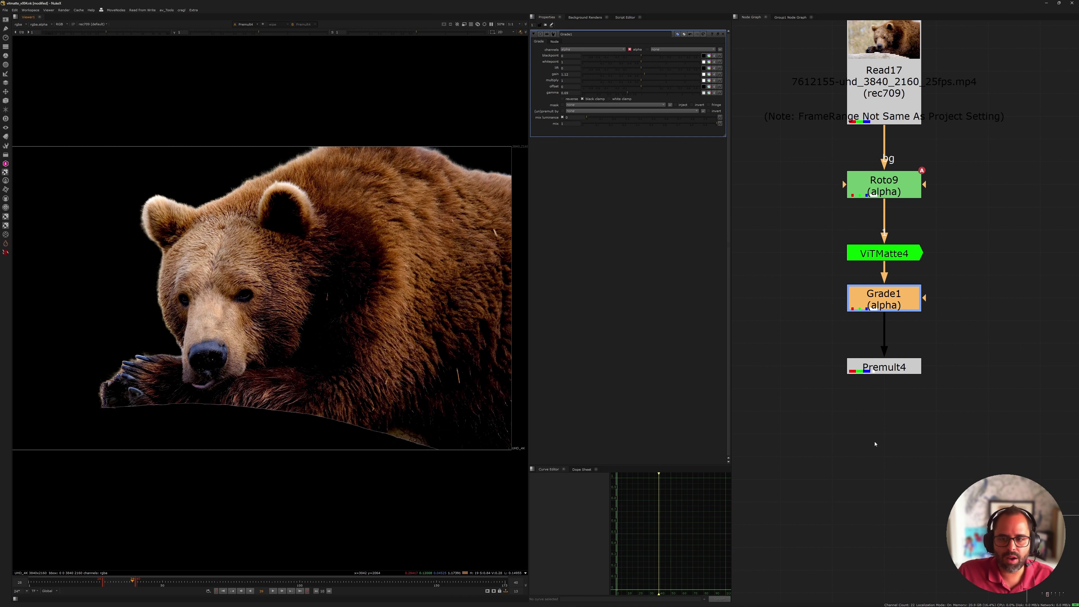
pyautogui.click(829, 451)
pyautogui.click(276, 592)
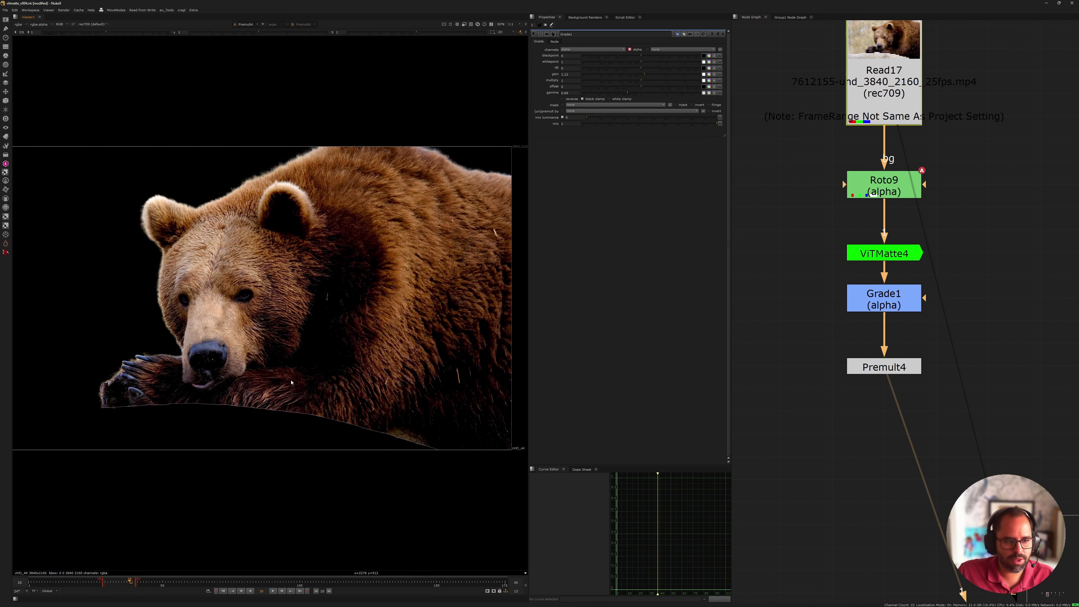
# Go to the Read2 node tree and view FrameHold3's frame of the woman with blue hair
pyautogui.scroll(-1, 885, 294)
pyautogui.scroll(-6, 885, 294)
pyautogui.scroll(4, 858, 254)
pyautogui.moveTo(996, 258); pyautogui.dragTo(770, 244, button='middle')
pyautogui.click(813, 209)
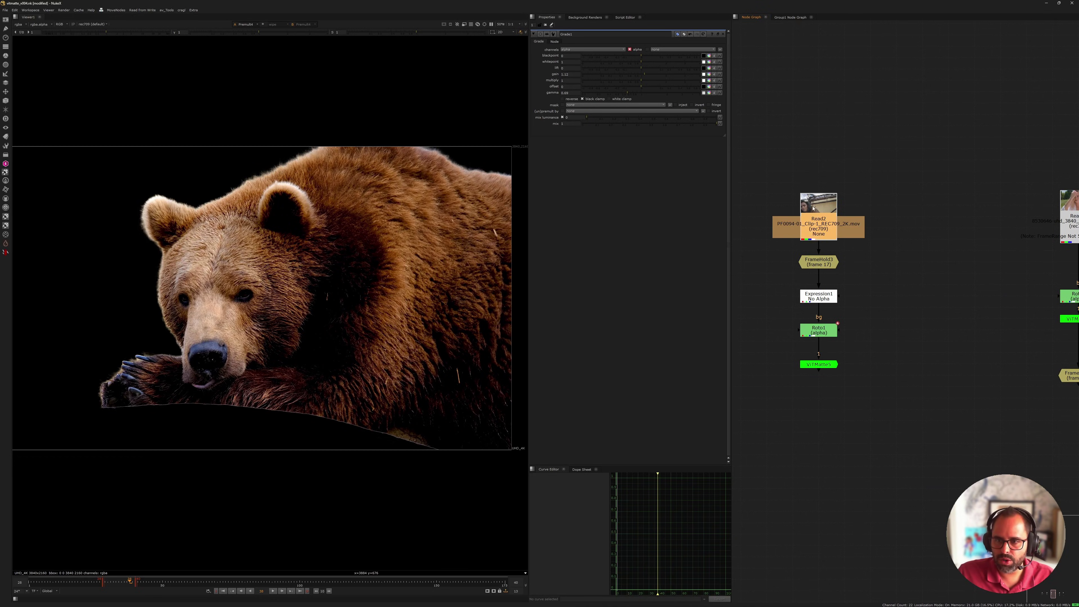
pyautogui.click(799, 267)
pyautogui.press('1')
pyautogui.scroll(5, 233, 264)
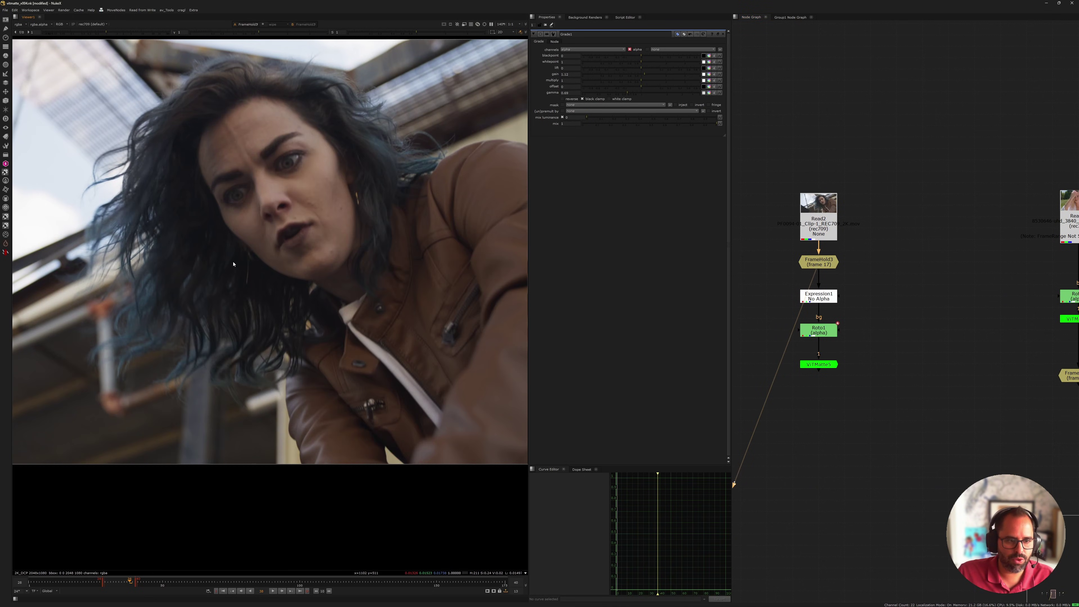
pyautogui.moveTo(233, 264); pyautogui.dragTo(284, 380, button='middle')
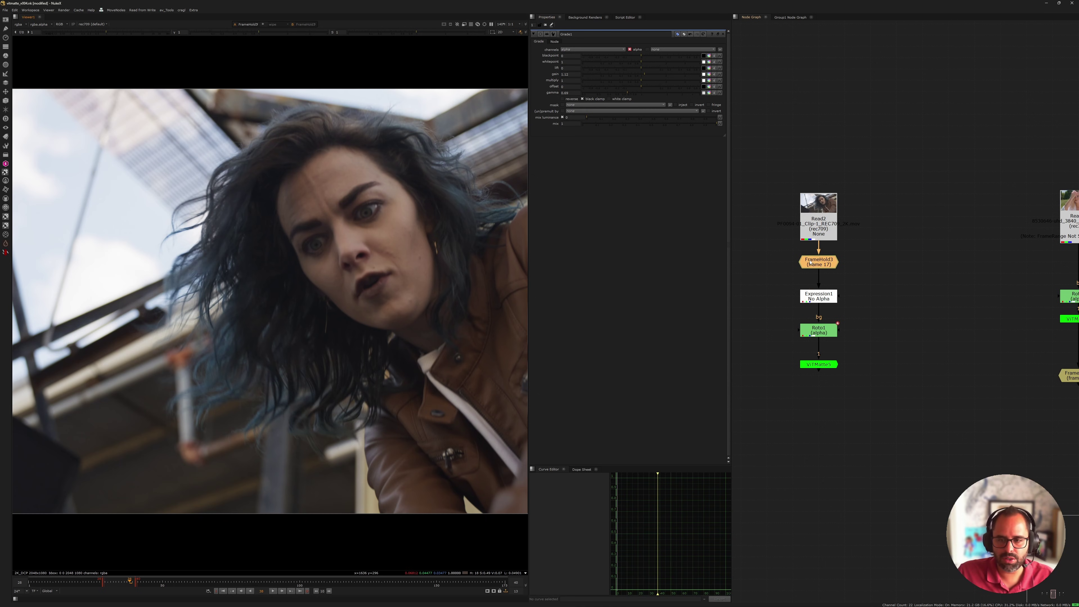
# Jump the timeline to FrameHold3's frame 17 and restore the full playback range
pyautogui.press('`')
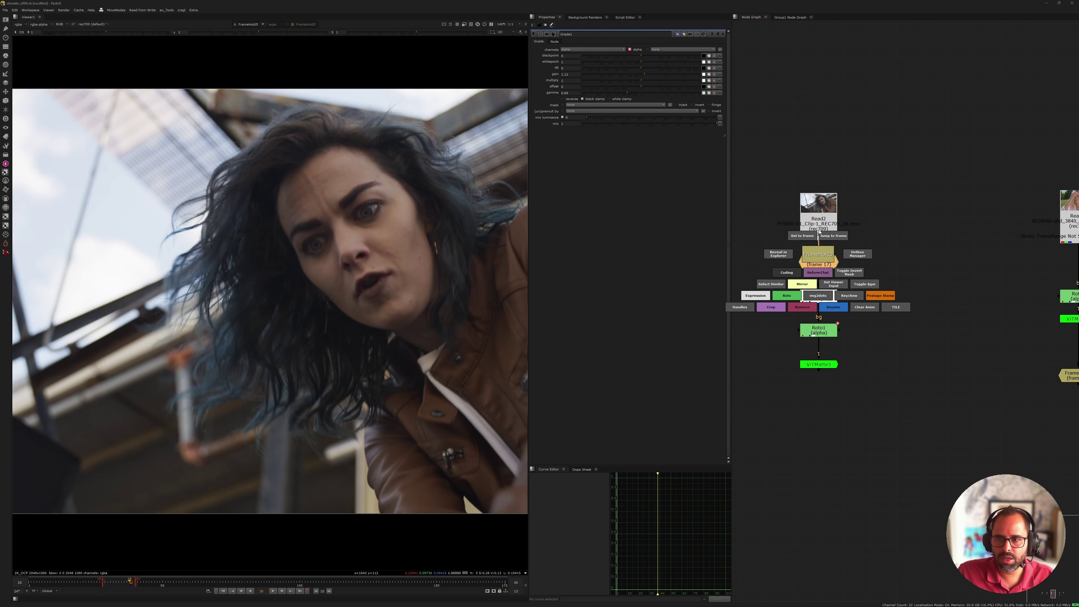
pyautogui.click(790, 238)
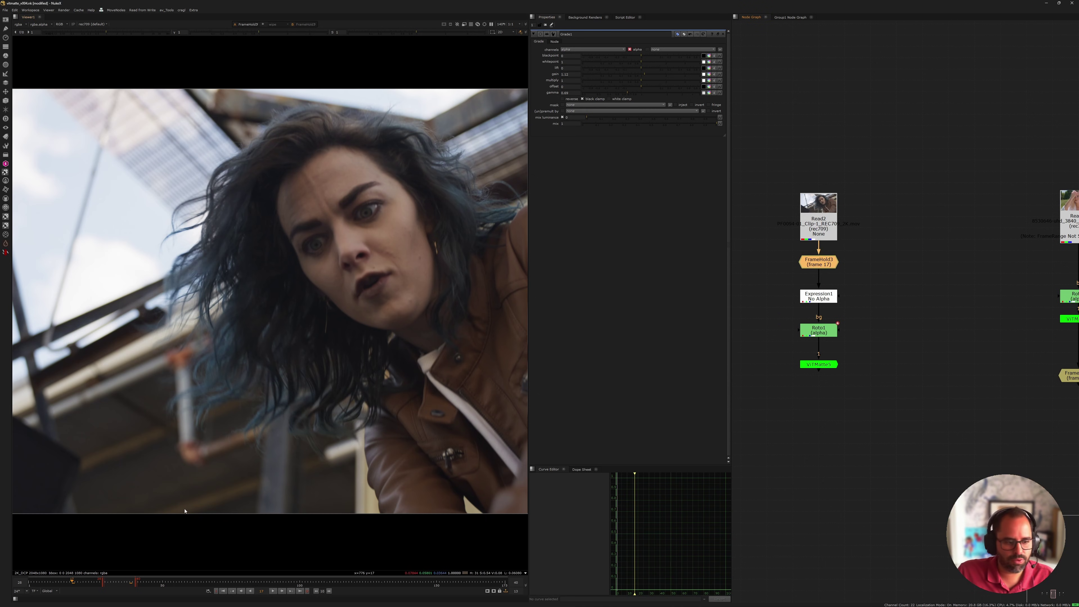
pyautogui.click(505, 591)
# View Expression1's output and place the node midway between FrameHold3 and Roto1
pyautogui.moveTo(782, 304); pyautogui.dragTo(805, 317, button='middle')
pyautogui.click(805, 318)
pyautogui.moveTo(830, 315)
pyautogui.mouseDown()
pyautogui.moveTo(856, 325)
pyautogui.moveTo(831, 309)
pyautogui.mouseUp()
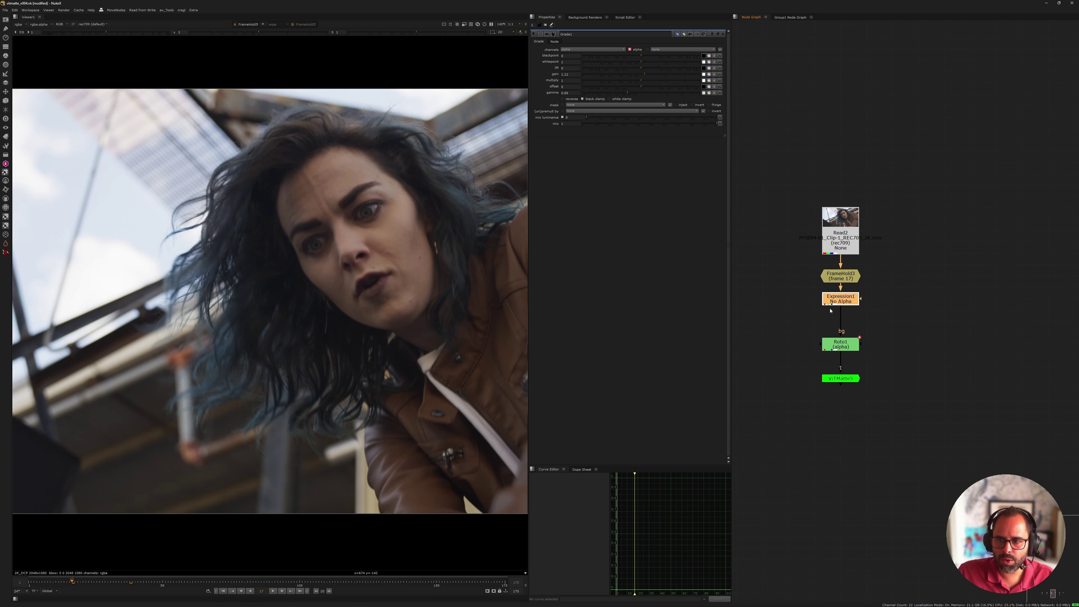
pyautogui.press('1')
pyautogui.scroll(2, 828, 313)
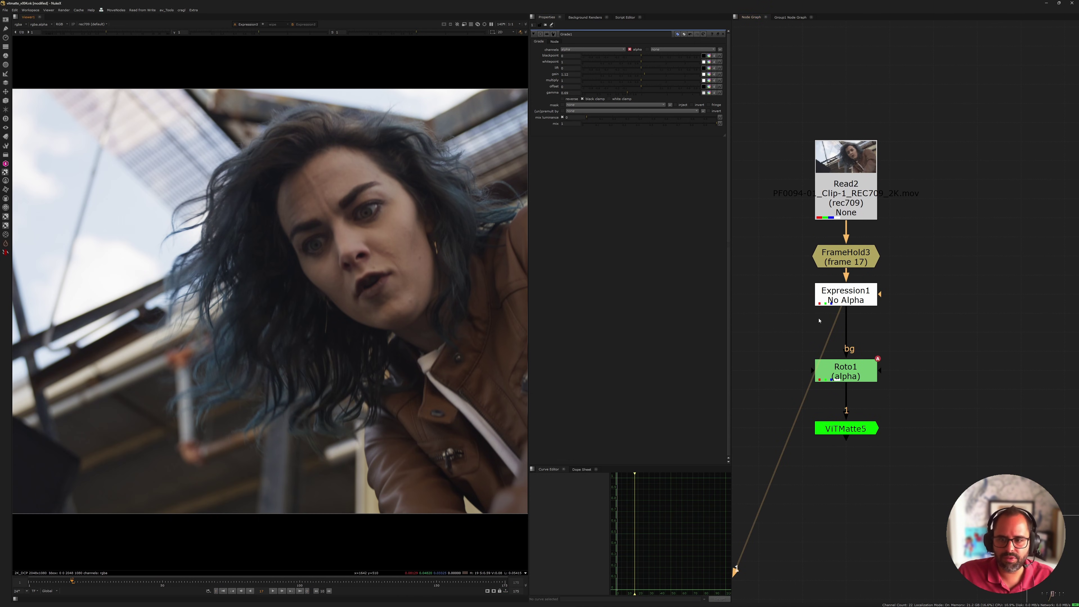
pyautogui.moveTo(825, 316); pyautogui.dragTo(828, 278, button='middle')
pyautogui.click(849, 276)
# Open Roto1 and examine its rough shape around the hair, darkening the viewer temporarily for contrast
pyautogui.doubleClick(849, 334)
pyautogui.scroll(-2, 267, 272)
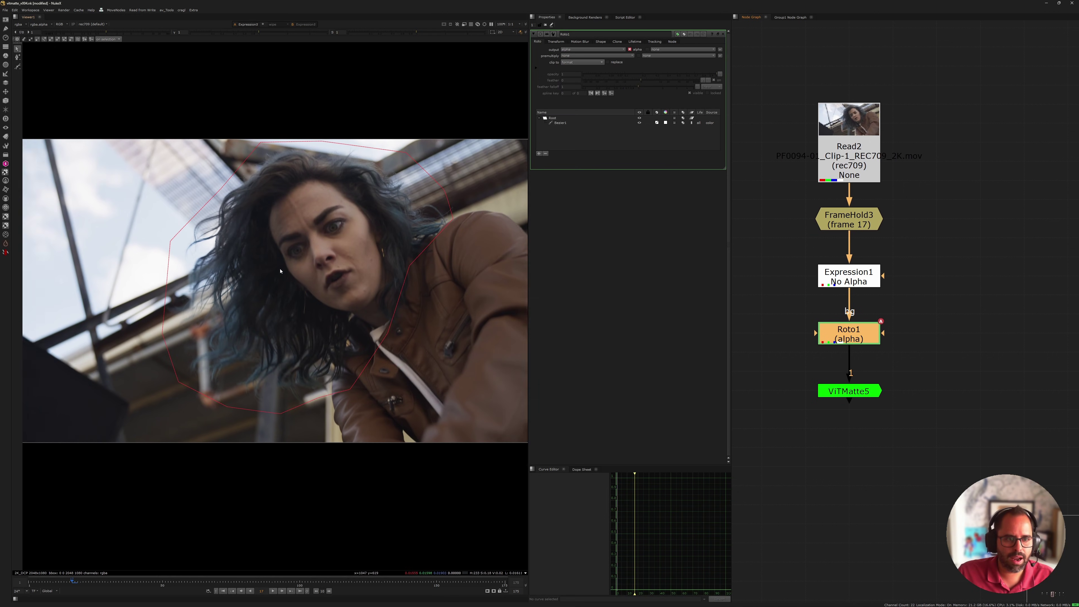
pyautogui.moveTo(267, 272); pyautogui.dragTo(251, 296, button='middle')
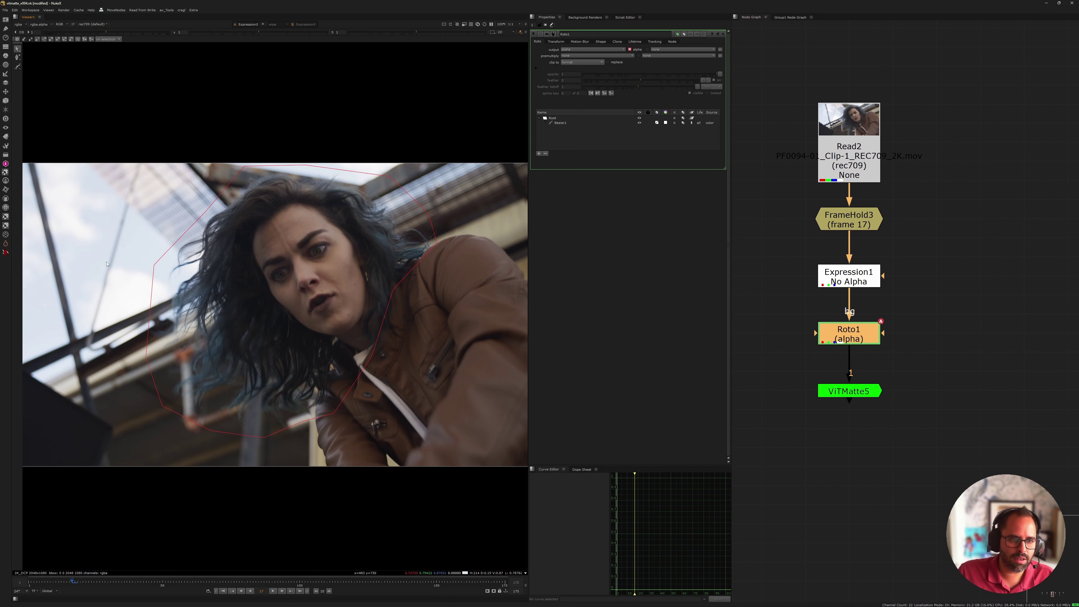
pyautogui.click(64, 32)
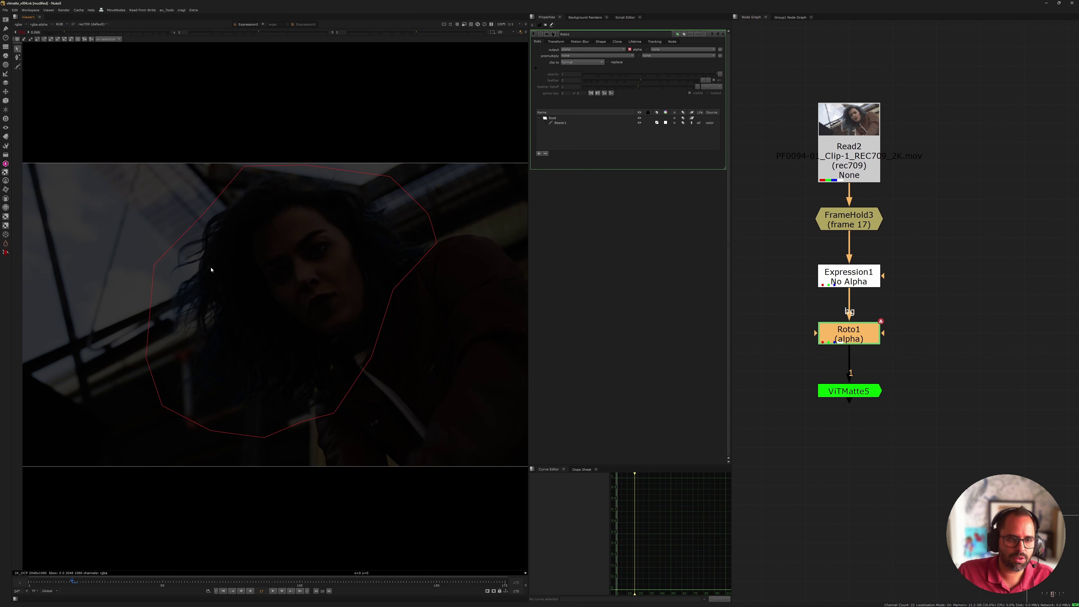
pyautogui.click(22, 32)
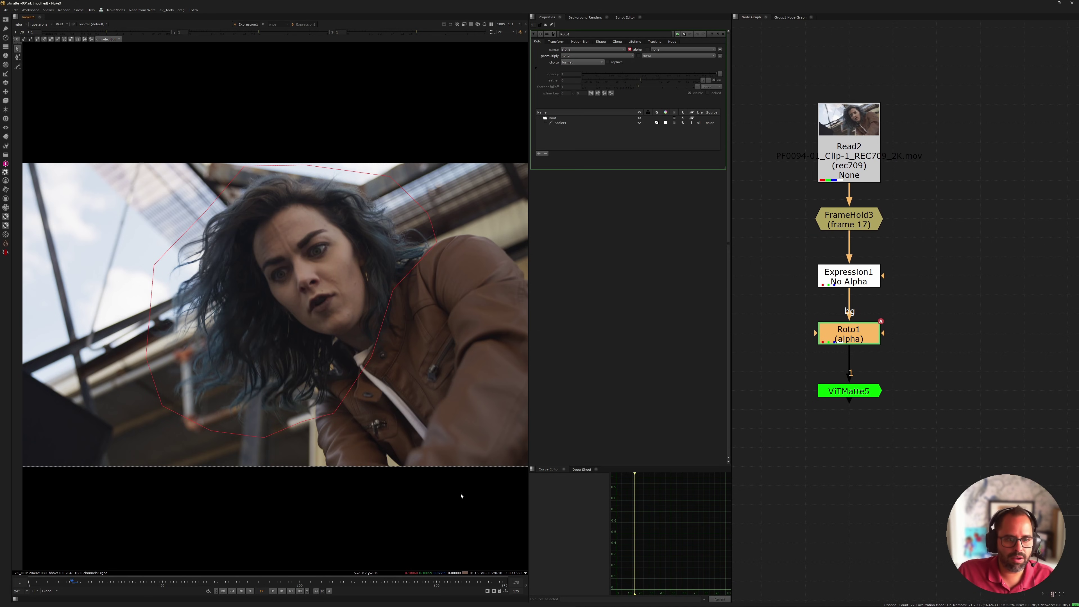
# View ViTMatte5's alpha matte of the hair and open the node's properties
pyautogui.moveTo(792, 353); pyautogui.dragTo(939, 449)
pyautogui.press('1')
pyautogui.click(937, 450)
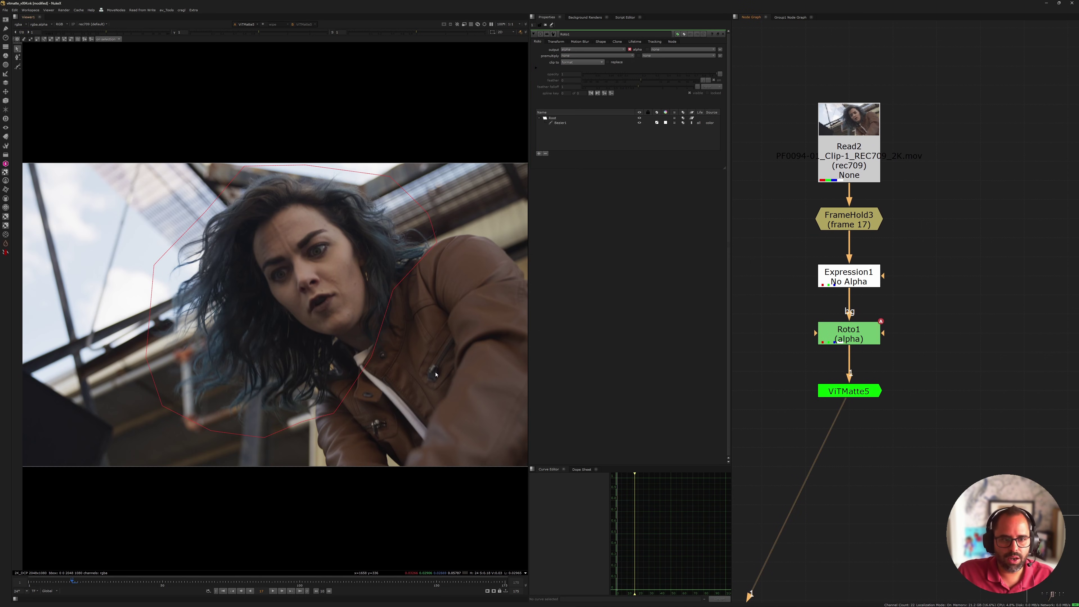
pyautogui.press('a')
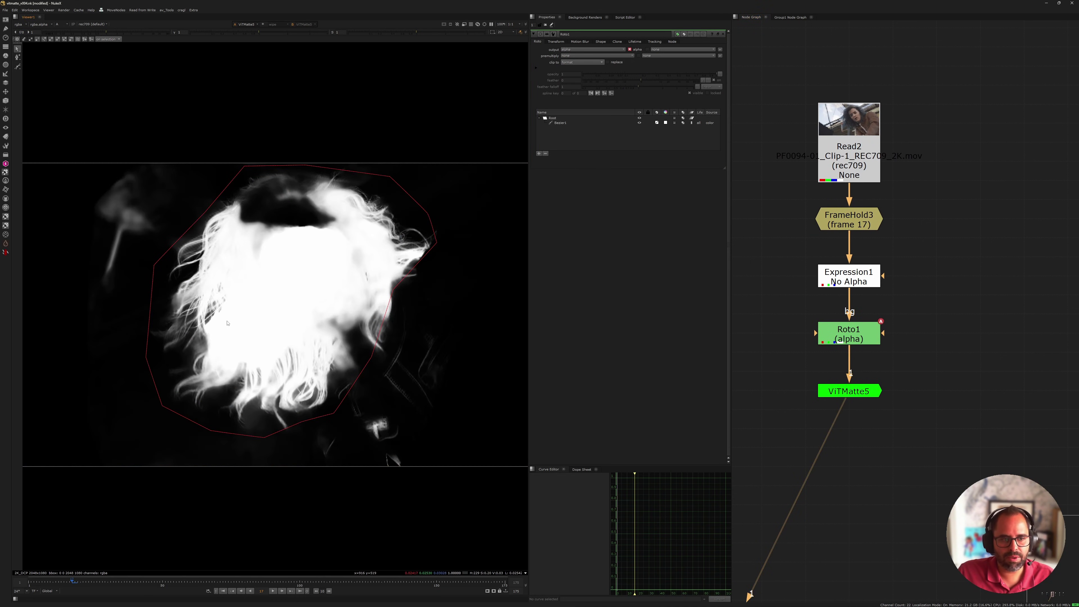
pyautogui.doubleClick(853, 391)
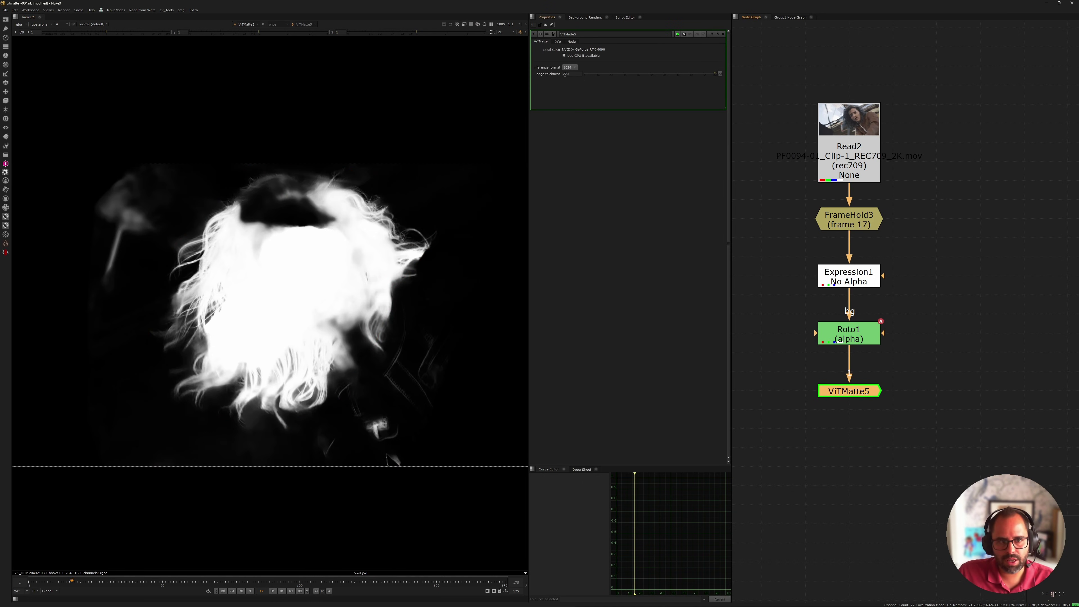
pyautogui.click(760, 282)
# Reopen Roto1, advance one frame, and remove the shape's extra spline key so it matches the shape on frame 17
pyautogui.doubleClick(849, 334)
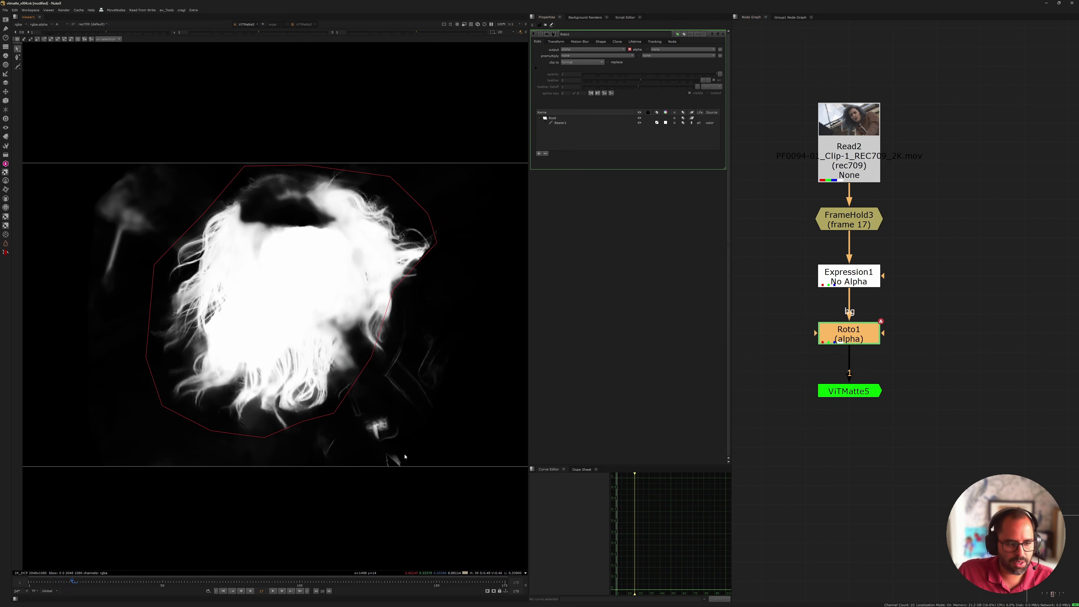
pyautogui.press('Right')
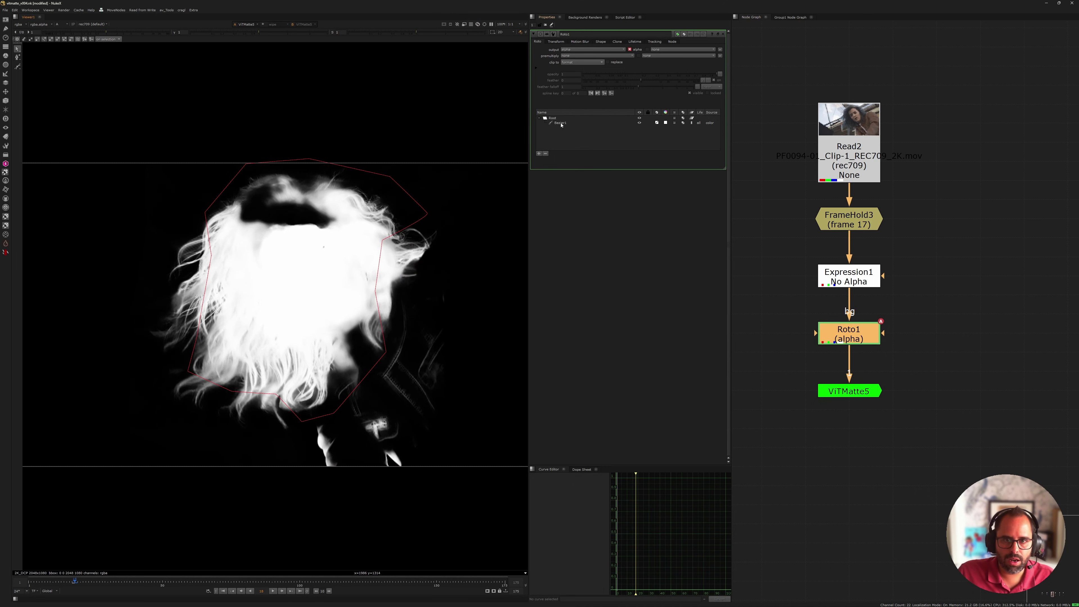
pyautogui.click(552, 122)
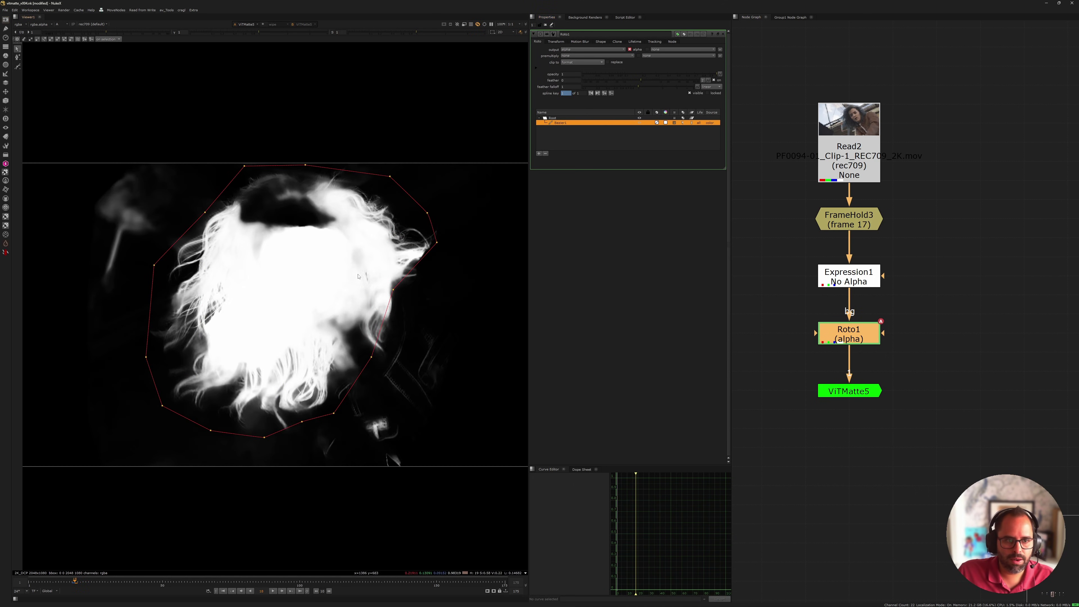
# Examine the dark hole at the top of the hair and the faint background spill in ViTMatte5's matte
pyautogui.click(237, 186)
pyautogui.click(251, 185)
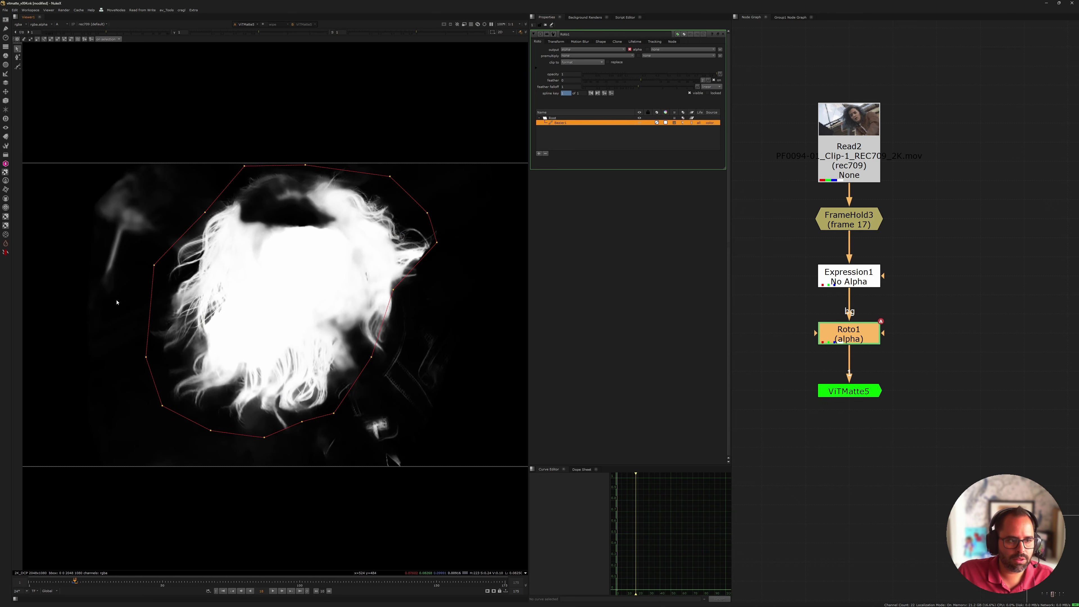
pyautogui.moveTo(106, 33); pyautogui.dragTo(118, 33)
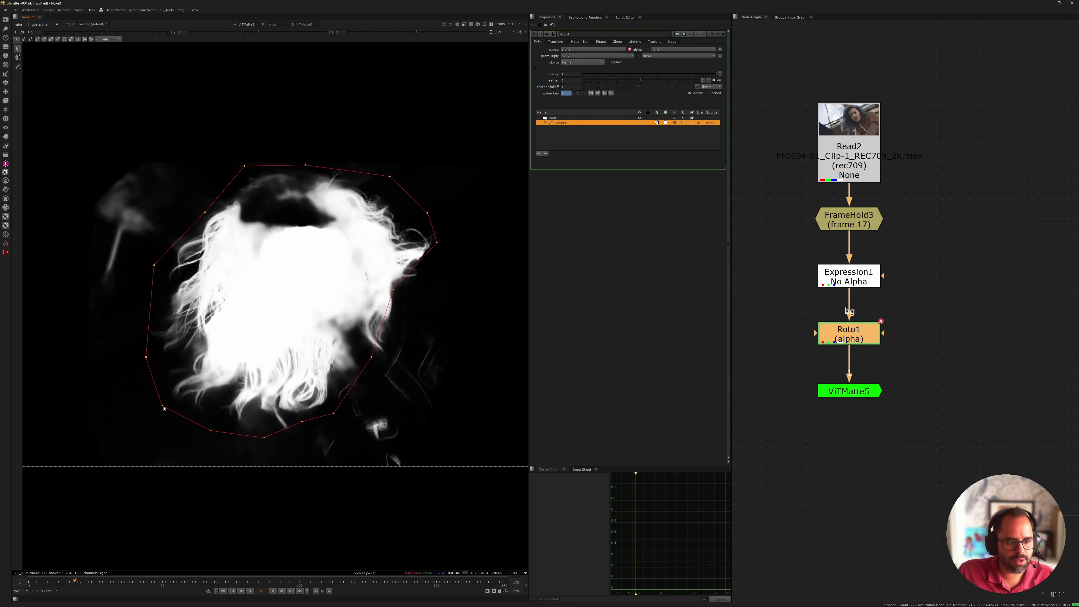
# Compare the hair strands in ViTMatte5's matte with the colour plate up close
pyautogui.click(213, 332)
pyautogui.press('a')
pyautogui.press('a')
pyautogui.press('a')
pyautogui.scroll(4, 209, 329)
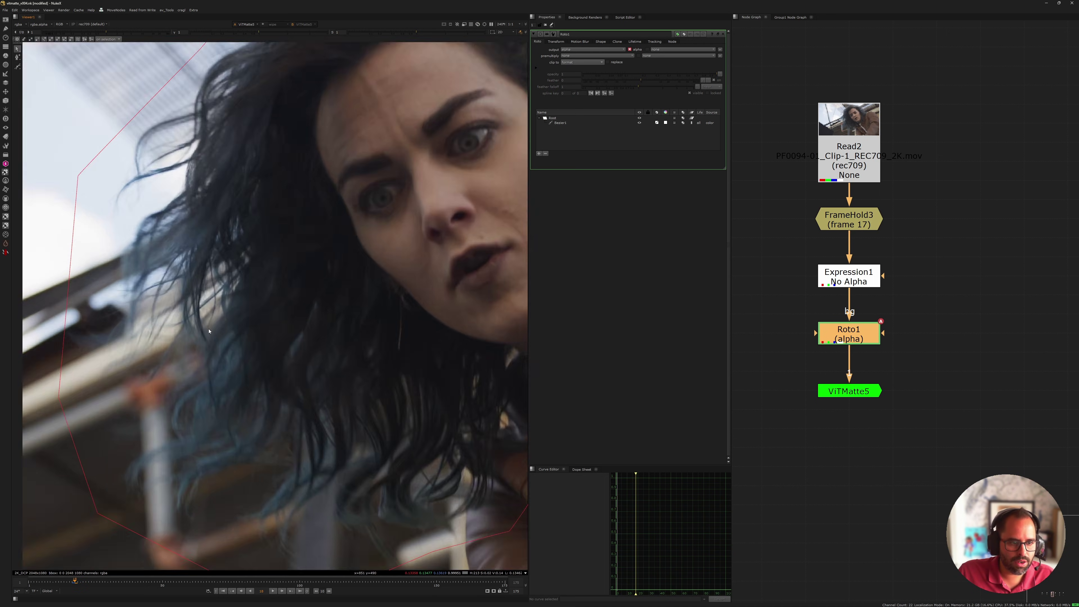
pyautogui.press('a')
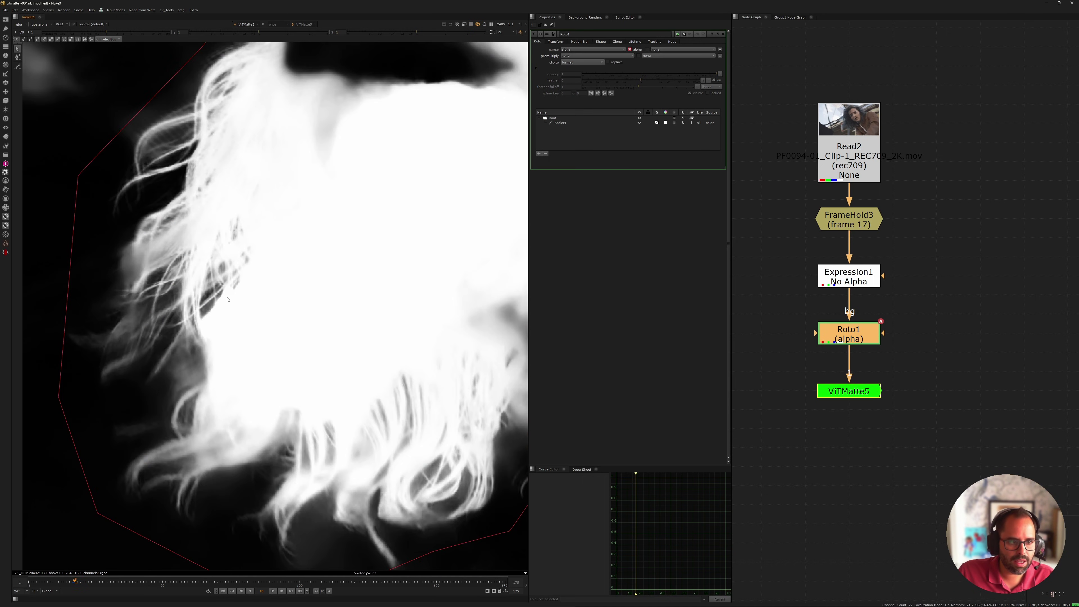
pyautogui.scroll(-3, 230, 300)
pyautogui.press('a')
pyautogui.press('a')
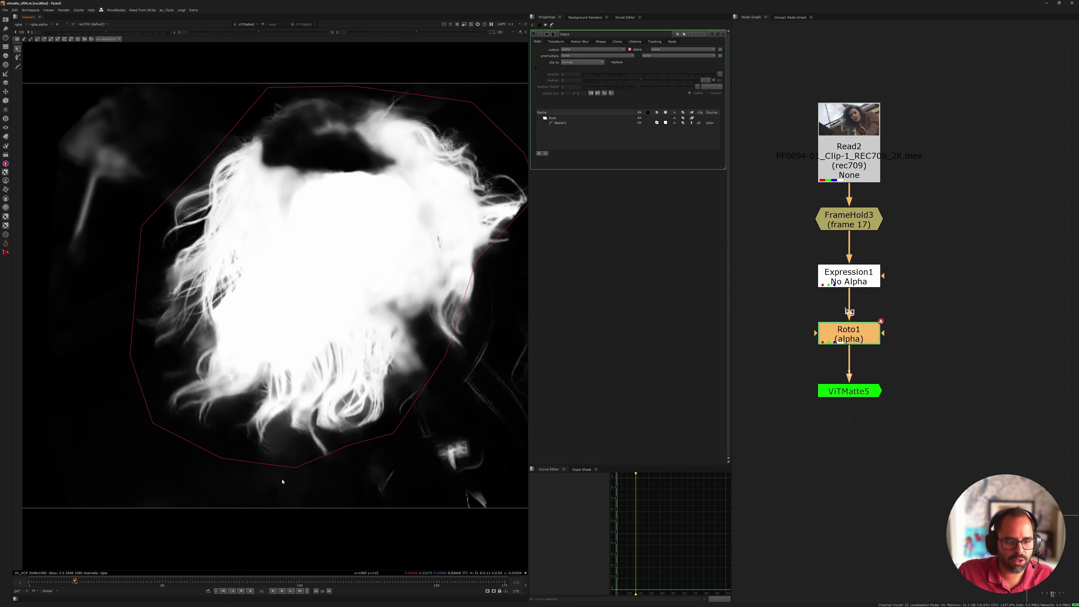
# Pull the lower and left-side points of Roto1's shape inward to sit closer to the hair
pyautogui.click(305, 460)
pyautogui.moveTo(295, 467)
pyautogui.mouseDown()
pyautogui.moveTo(291, 437)
pyautogui.moveTo(348, 415)
pyautogui.mouseUp()
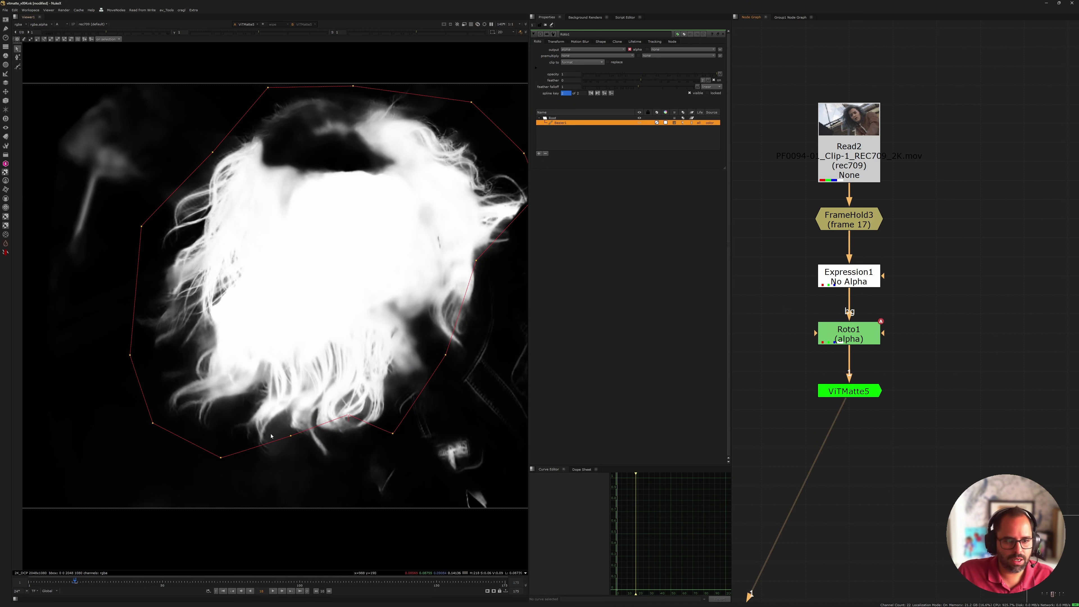
pyautogui.moveTo(222, 459); pyautogui.dragTo(246, 400)
pyautogui.moveTo(153, 423); pyautogui.dragTo(156, 336)
pyautogui.moveTo(142, 226); pyautogui.dragTo(161, 220)
# Reshape the top of Roto1's outline by raising its upper points above the frame edge and nudging the upper-right point inward
pyautogui.moveTo(268, 87); pyautogui.dragTo(252, 142, button='middle')
pyautogui.moveTo(253, 142); pyautogui.dragTo(252, 106)
pyautogui.moveTo(338, 140); pyautogui.dragTo(366, 99)
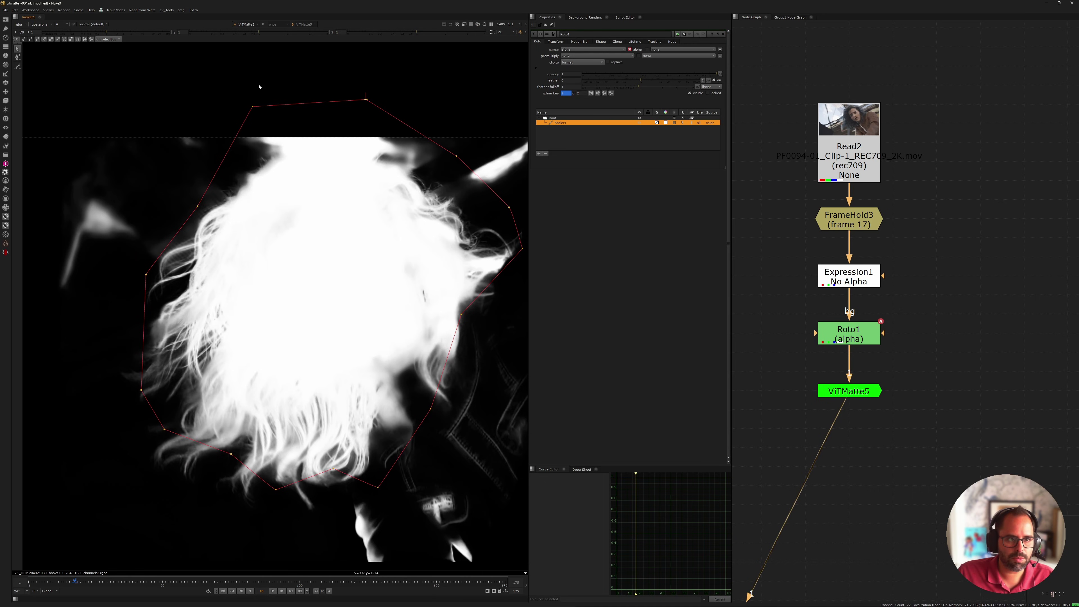
pyautogui.moveTo(251, 107); pyautogui.dragTo(257, 128)
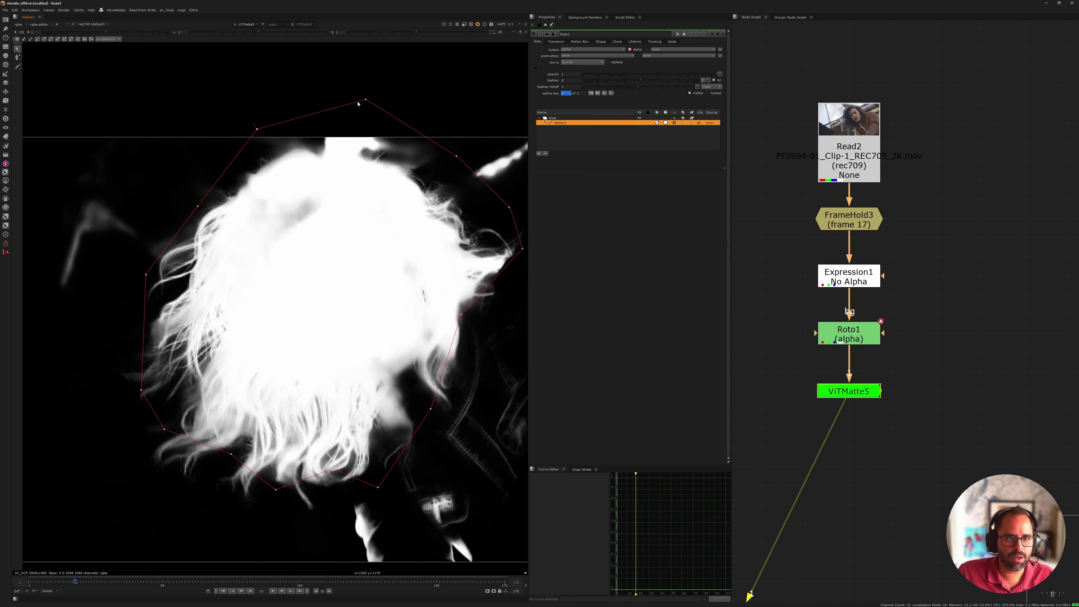
pyautogui.moveTo(365, 99); pyautogui.dragTo(366, 111)
pyautogui.moveTo(457, 156); pyautogui.dragTo(447, 157)
pyautogui.moveTo(366, 111); pyautogui.dragTo(366, 104)
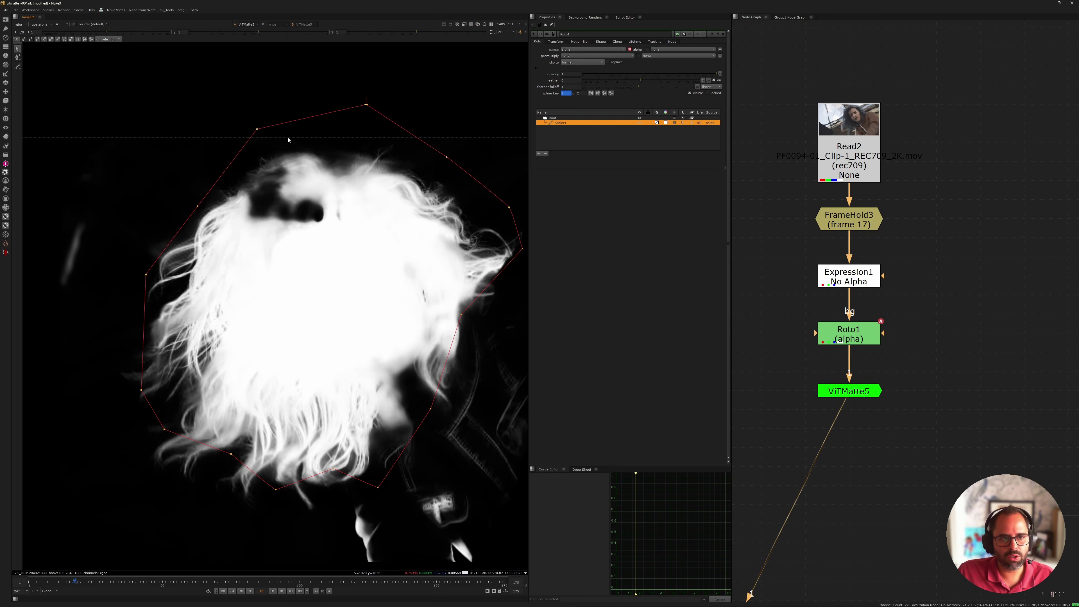
# Pull the right and lower-right points of Roto1's shape inward and check the hair matte against the plate
pyautogui.scroll(-3, 337, 197)
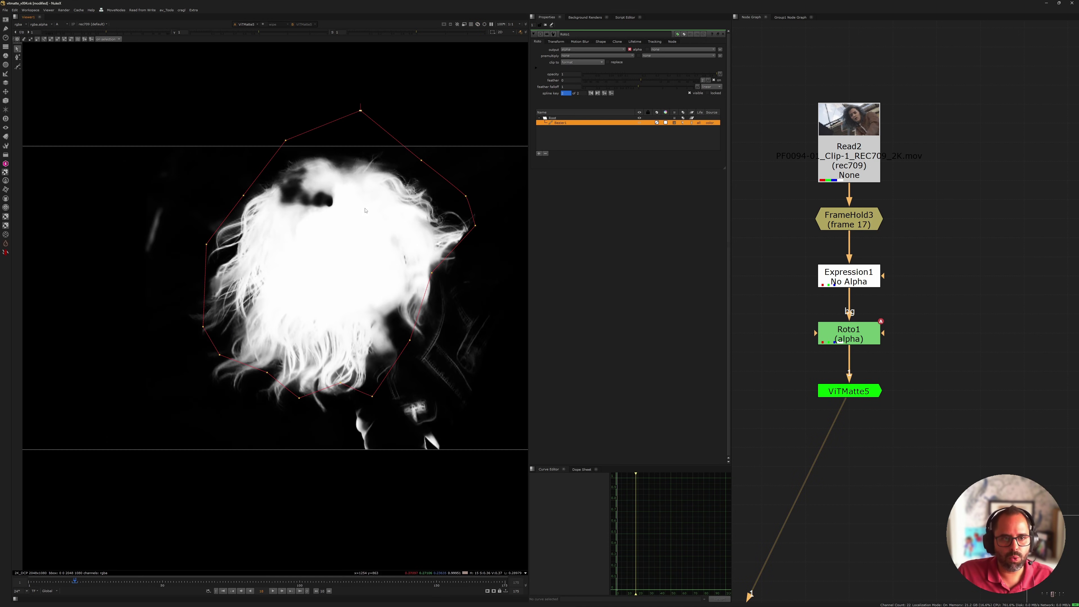
pyautogui.moveTo(463, 193); pyautogui.dragTo(442, 232)
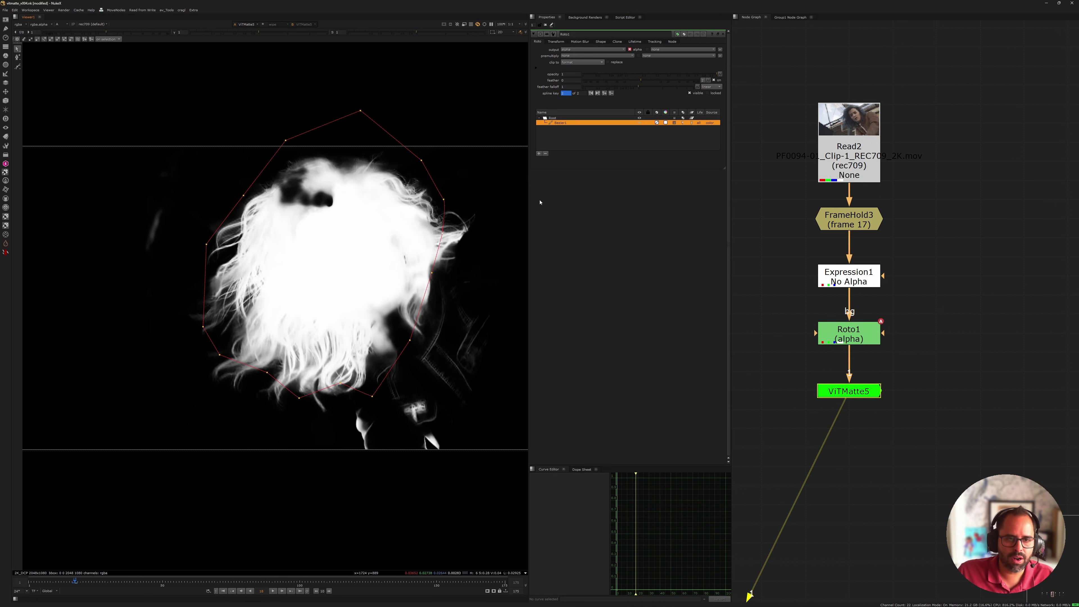
pyautogui.press('a')
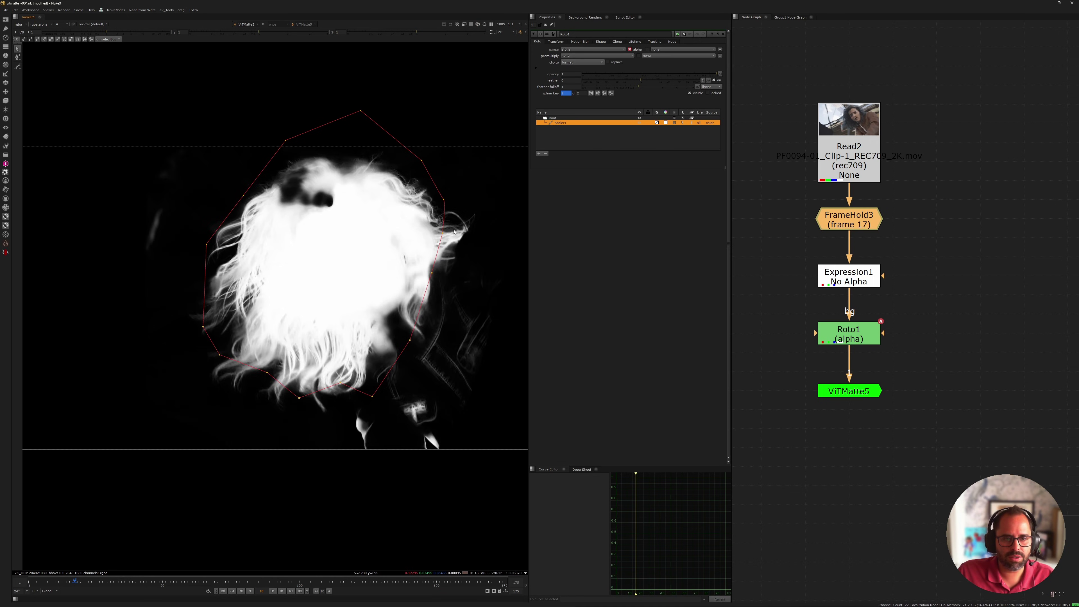
pyautogui.press('a')
pyautogui.press('a')
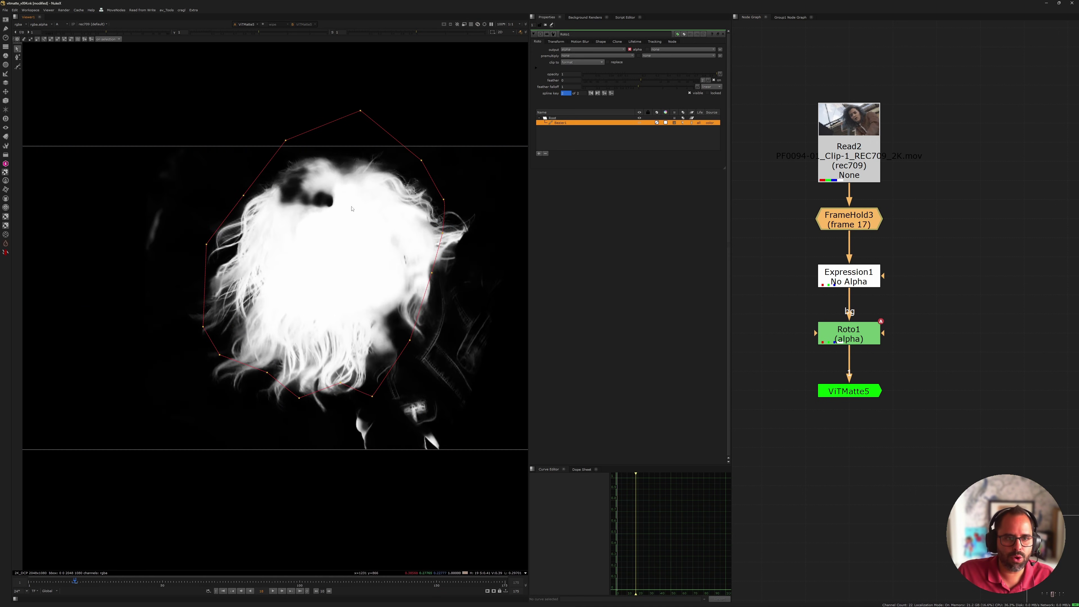
pyautogui.moveTo(410, 341); pyautogui.dragTo(407, 318)
pyautogui.moveTo(372, 396); pyautogui.dragTo(368, 365)
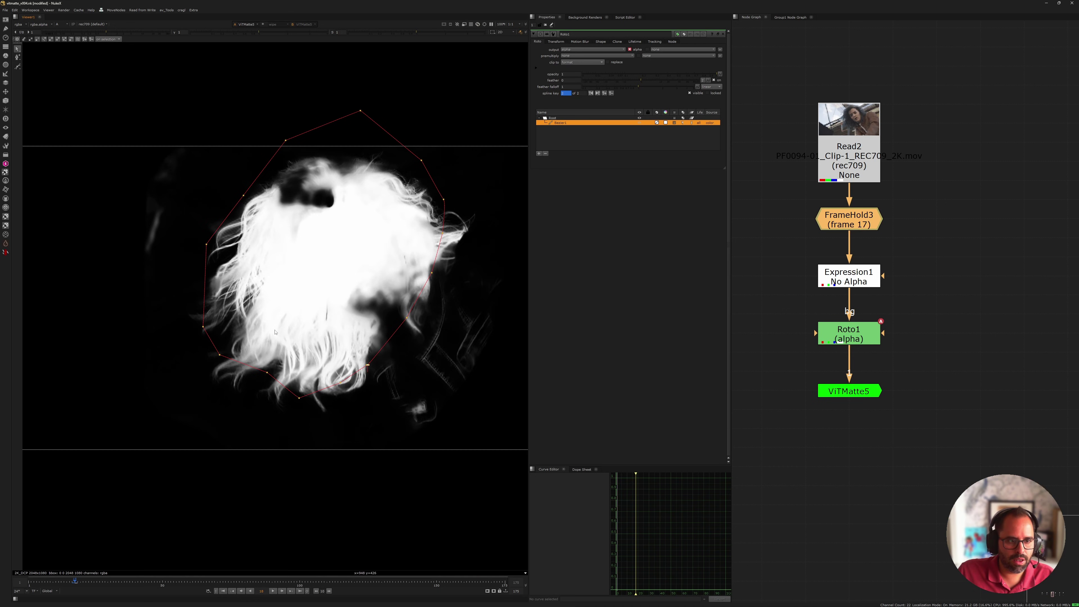
pyautogui.press('a')
pyautogui.scroll(5, 264, 253)
pyautogui.press('a')
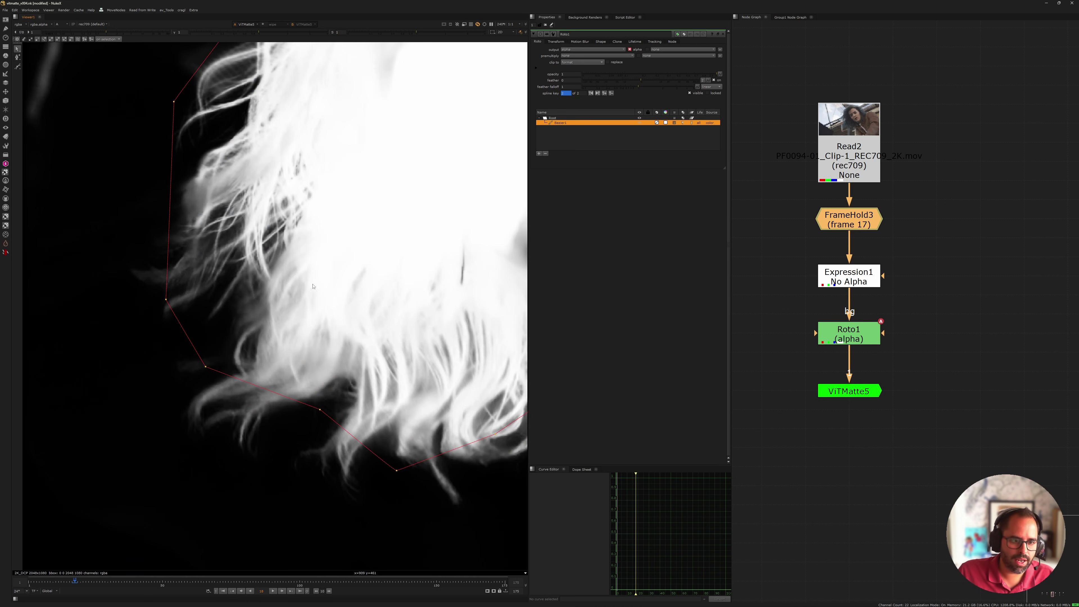
# Add a Premult node below ViTMatte5 and view its premultiplied colour result
pyautogui.click(832, 391)
pyautogui.press('Tab')
pyautogui.write('premult')
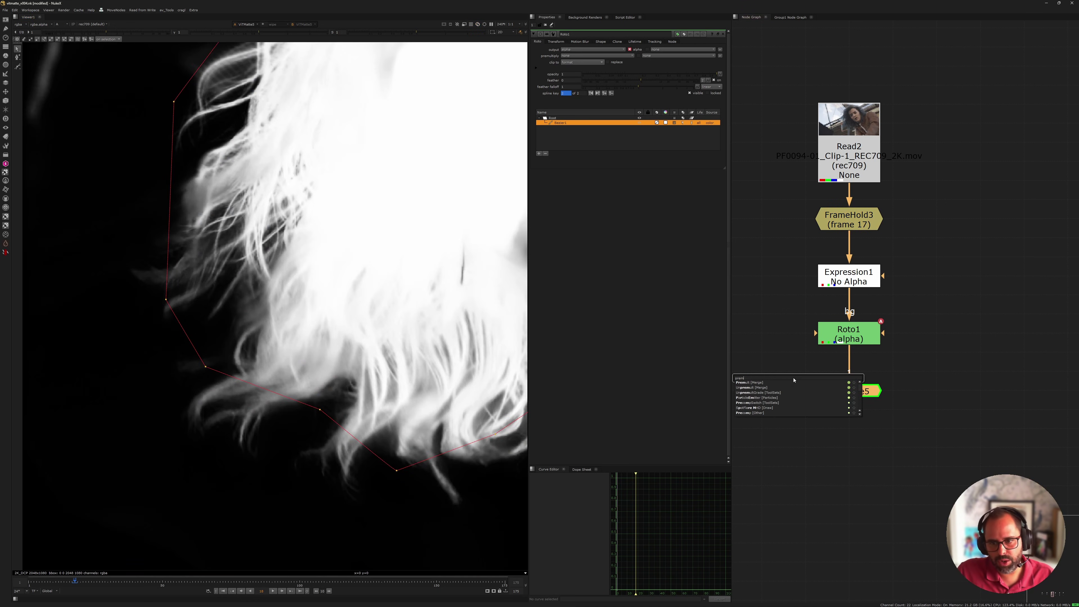
pyautogui.press('Return')
pyautogui.moveTo(857, 414); pyautogui.dragTo(857, 432)
pyautogui.click(858, 443)
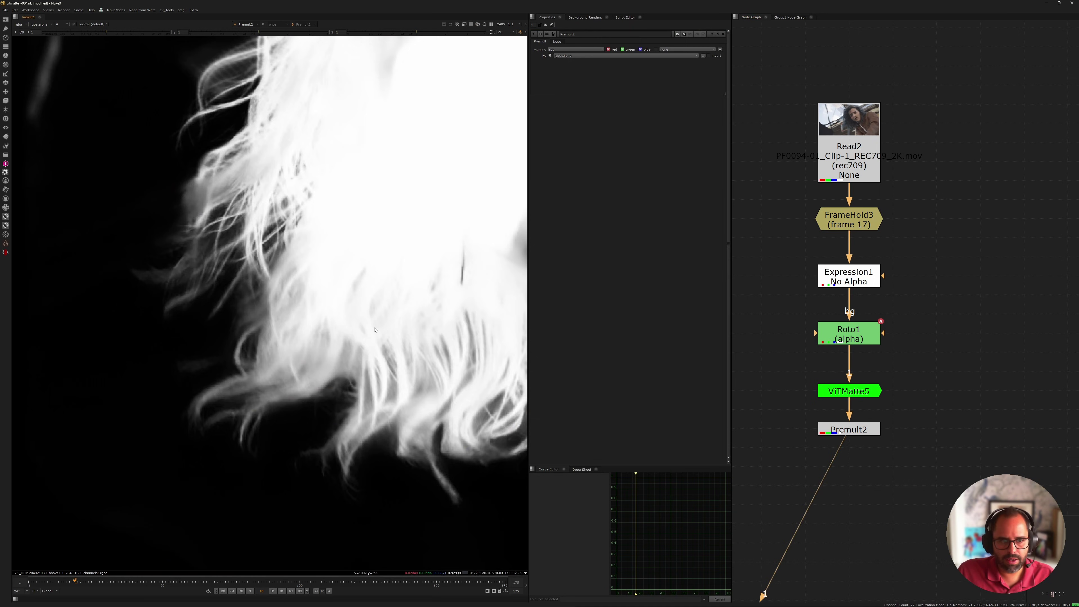
pyautogui.press('a')
pyautogui.scroll(-3, 369, 308)
pyautogui.moveTo(370, 308); pyautogui.dragTo(297, 340, button='middle')
# Insert a Grade node between ViTMatte5 and Premult2 and limit its channels to alpha
pyautogui.doubleClick(835, 336)
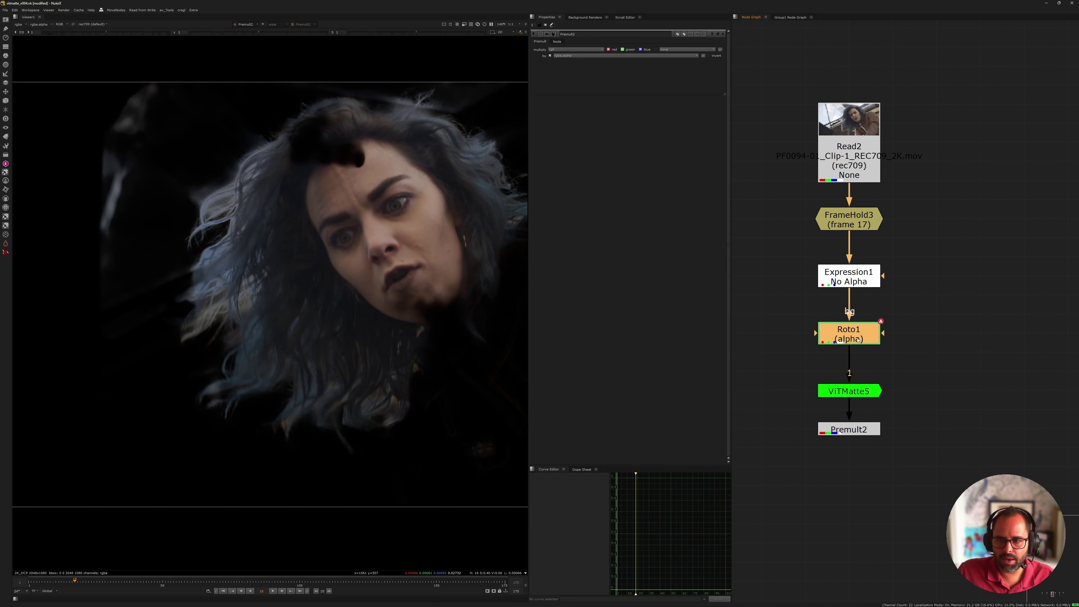
pyautogui.moveTo(843, 430); pyautogui.dragTo(843, 468)
pyautogui.click(839, 392)
pyautogui.press('g')
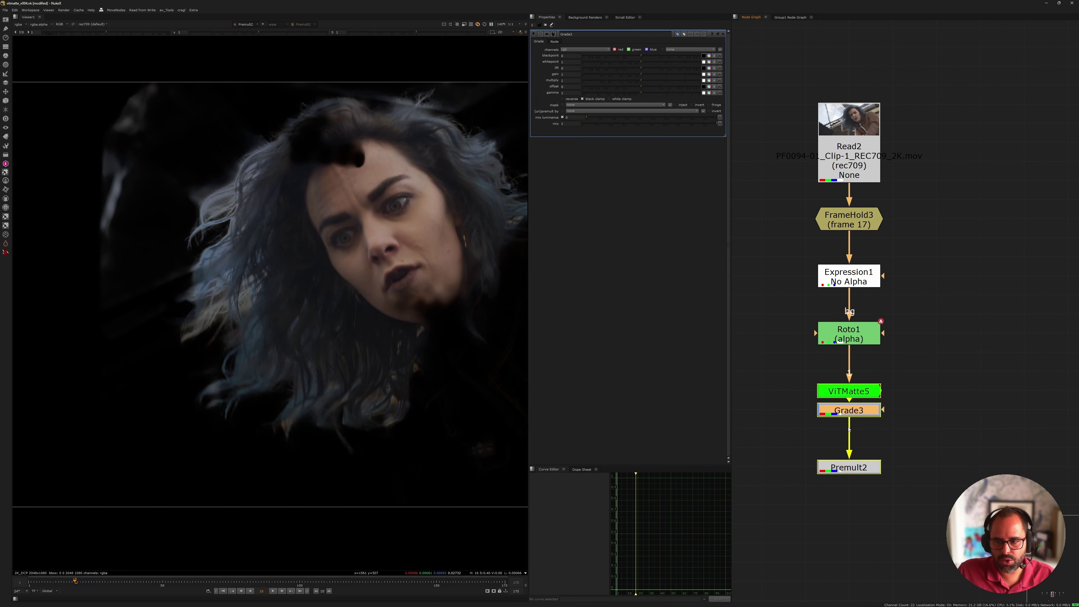
pyautogui.click(568, 49)
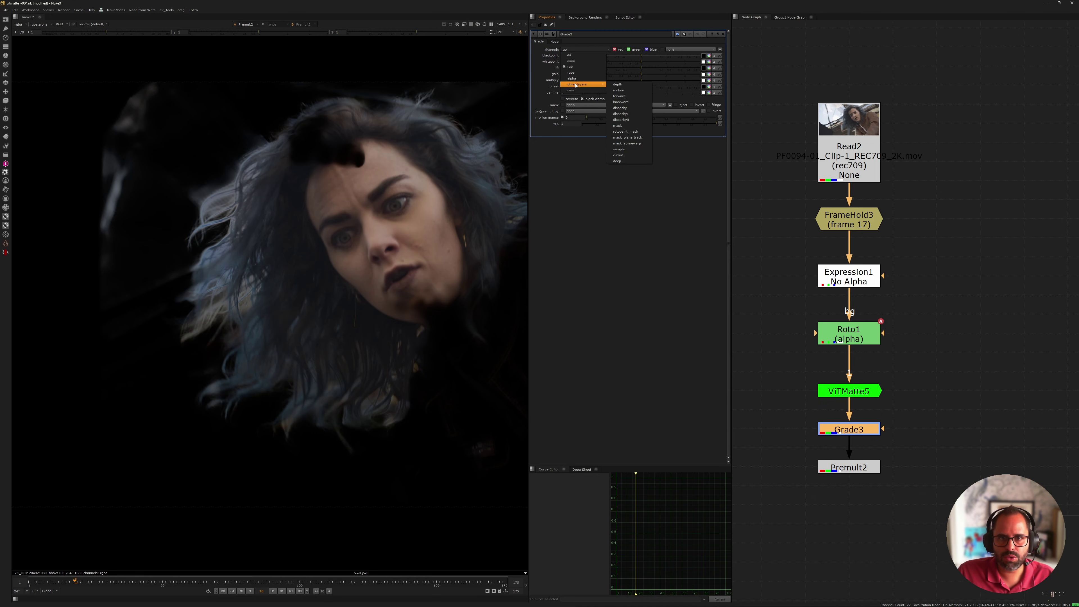
pyautogui.click(577, 73)
# Lower Grade3's gamma and raise its gain to strengthen the alpha while suppressing faint background spill
pyautogui.click(626, 93)
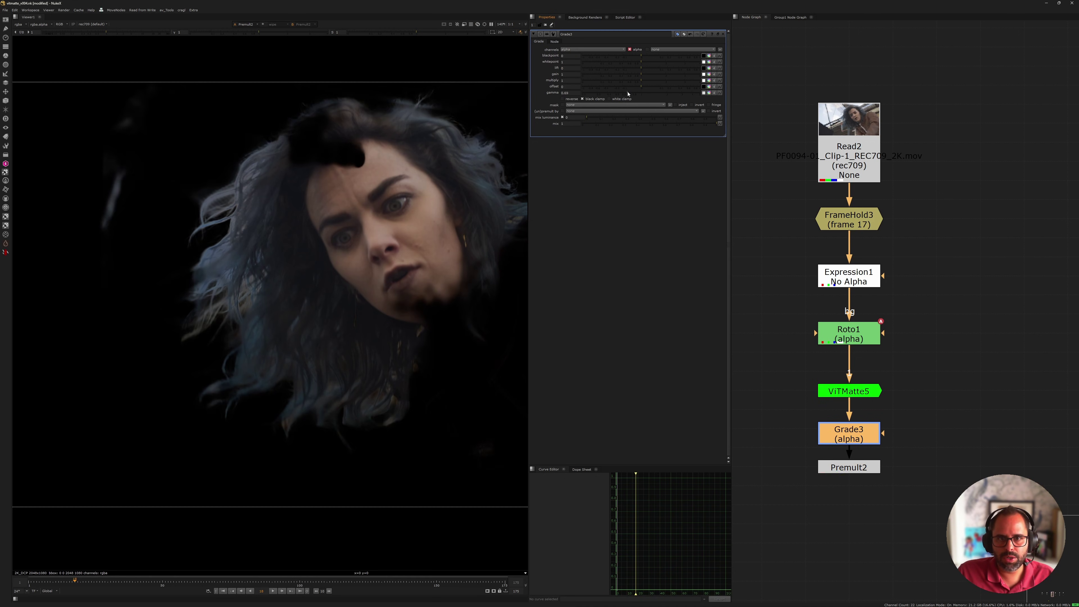
pyautogui.click(636, 93)
pyautogui.click(647, 74)
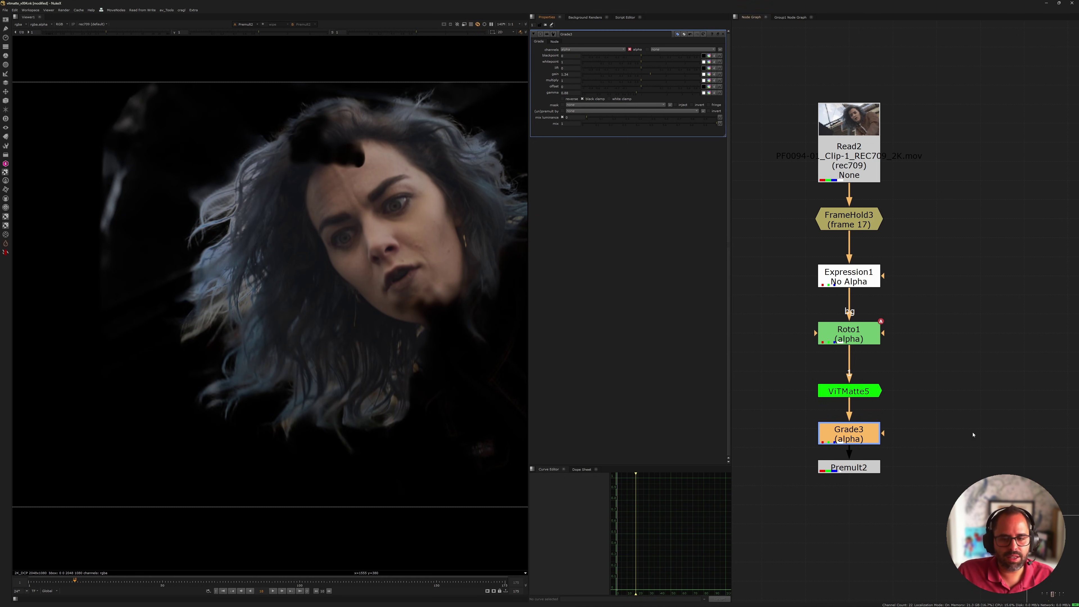
# Open Roto1 and tighten the two lower-left points of its shape around the hair
pyautogui.click(845, 392)
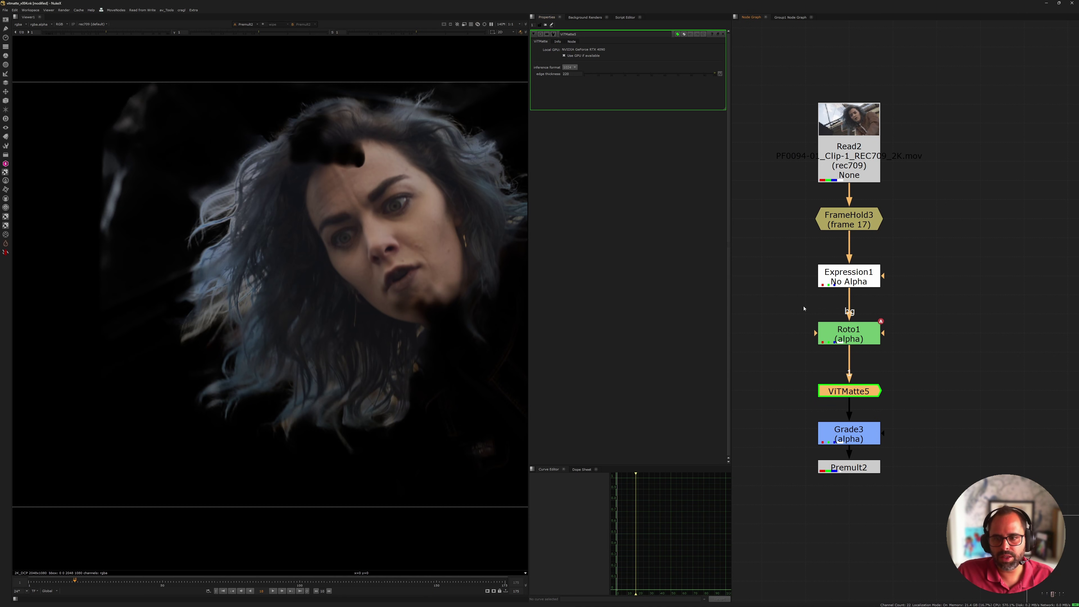
pyautogui.doubleClick(848, 333)
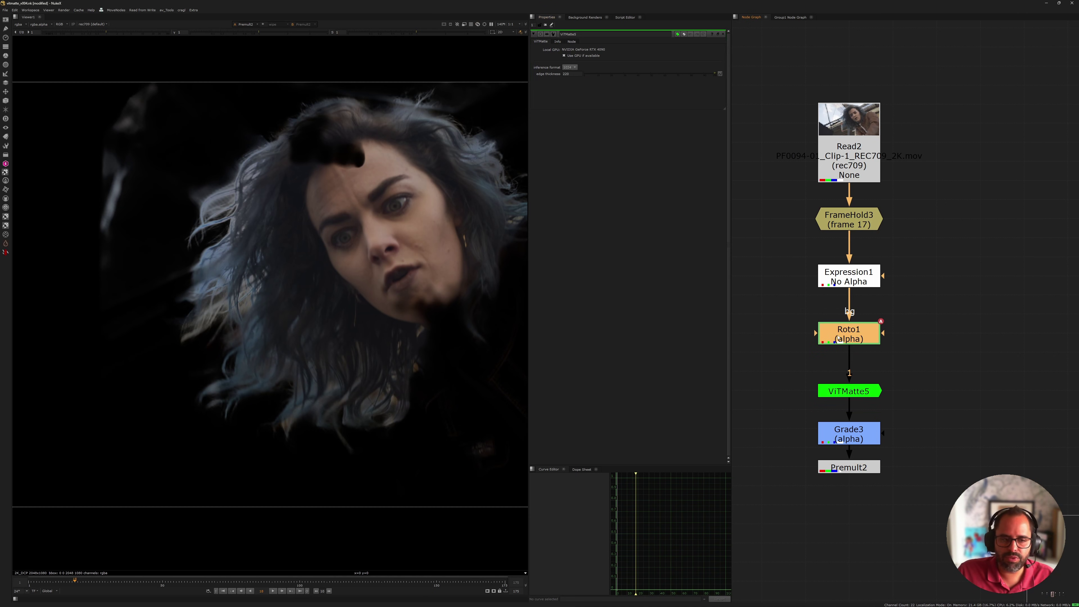
pyautogui.click(206, 378)
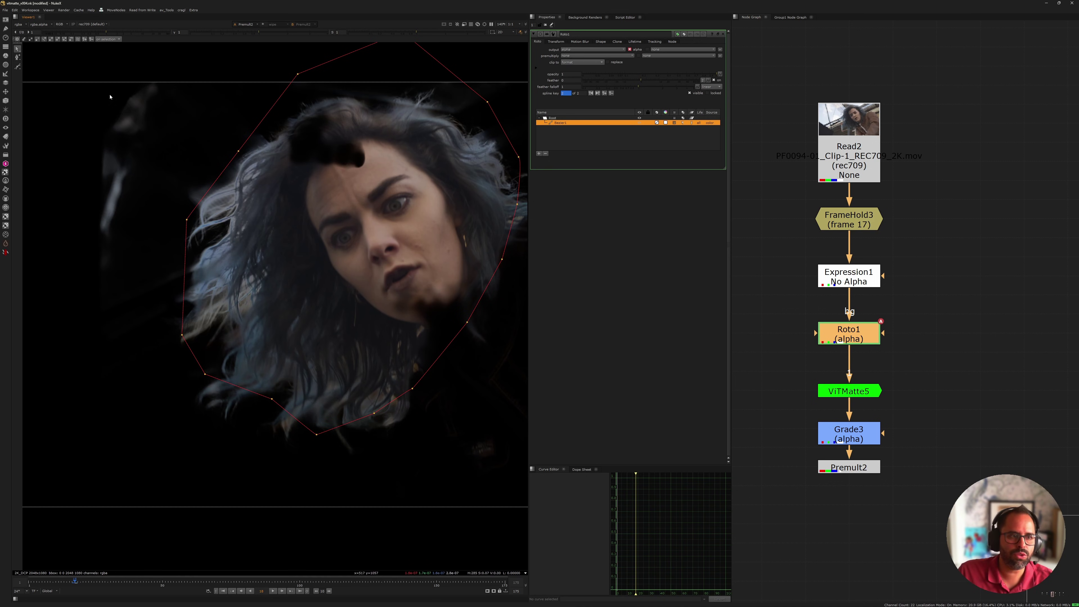
pyautogui.press('-')
pyautogui.moveTo(216, 322); pyautogui.dragTo(231, 304)
pyautogui.moveTo(232, 351); pyautogui.dragTo(245, 334)
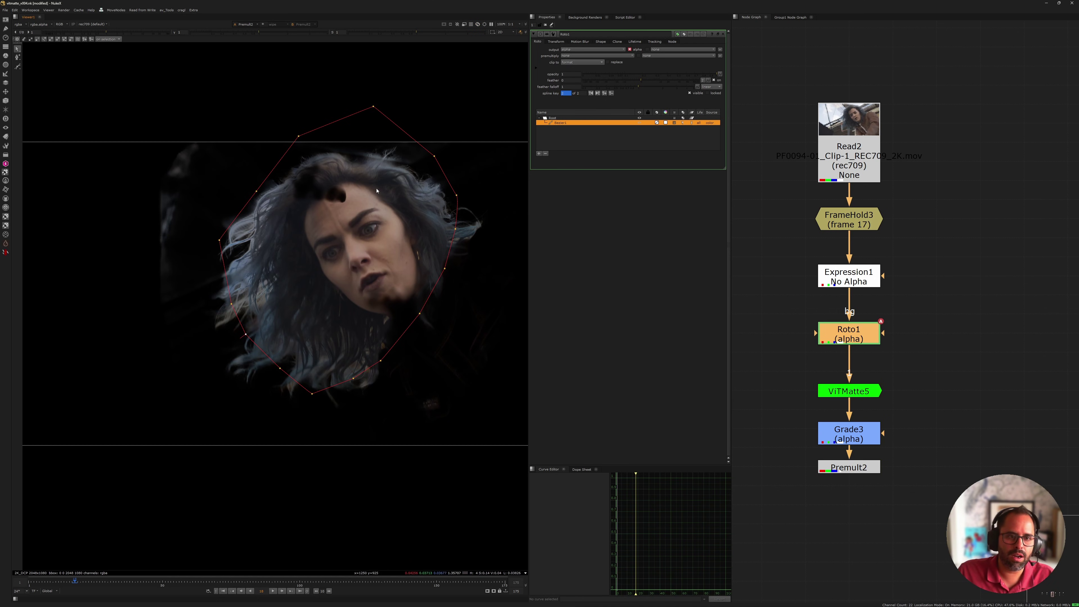
# Compare the graded hair matte with the original plate from Read2 and FrameHold3
pyautogui.press('a')
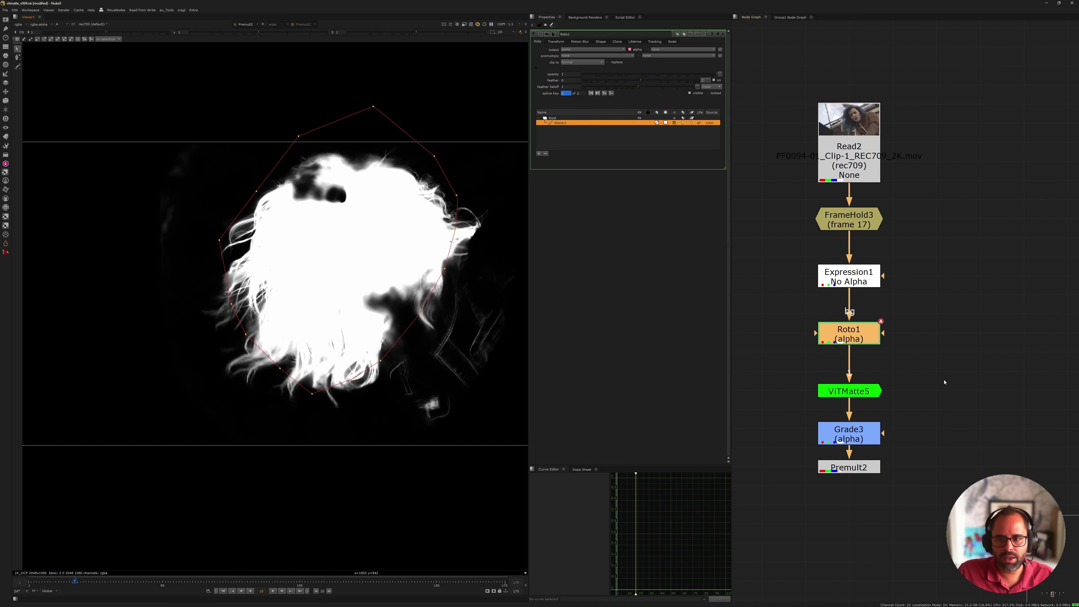
pyautogui.click(235, 327)
pyautogui.click(848, 164)
pyautogui.press('1')
pyautogui.click(848, 220)
pyautogui.press('1')
pyautogui.press('a')
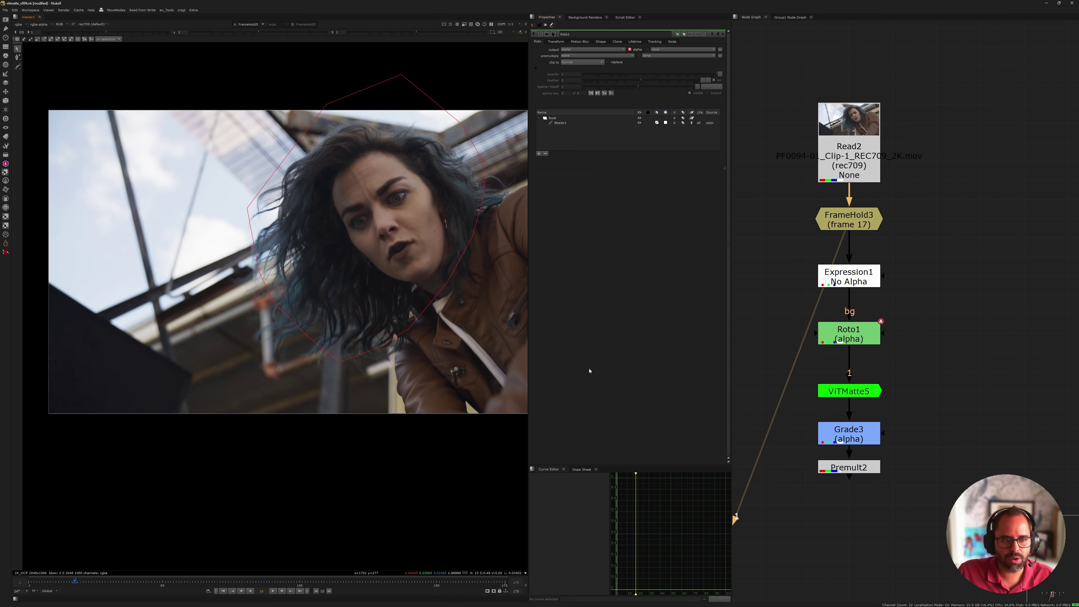
# Examine the hair edges in Premult2's alpha and colour, and reopen the Grade3 and Roto1 properties
pyautogui.press('Down')
pyautogui.press('Down')
pyautogui.press('Down')
pyautogui.press('Down')
pyautogui.press('Down')
pyautogui.press('a')
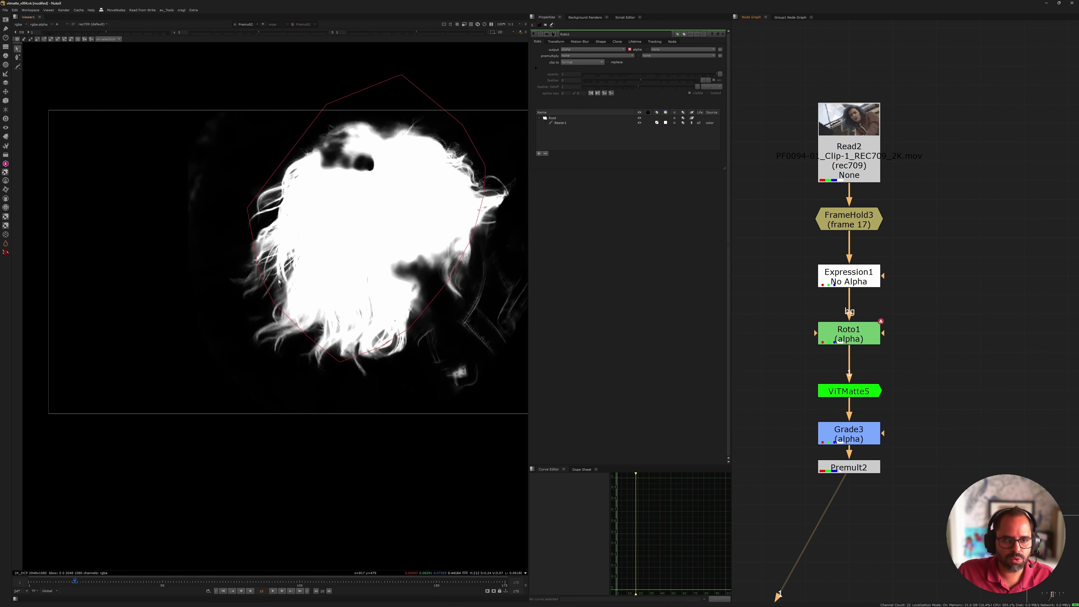
pyautogui.scroll(3, 273, 169)
pyautogui.press('a')
pyautogui.scroll(-3, 267, 253)
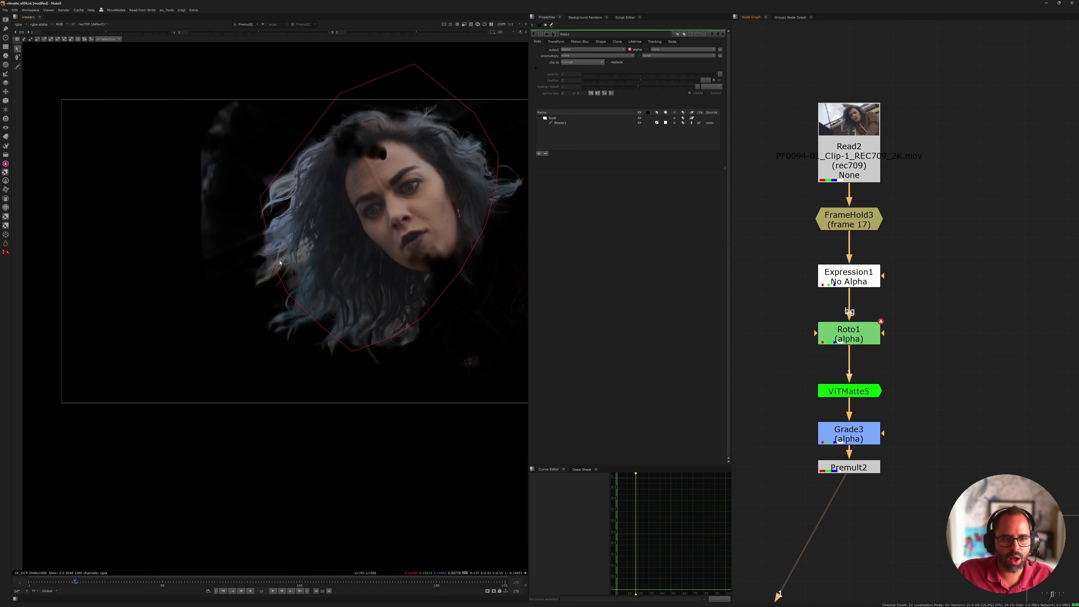
pyautogui.doubleClick(851, 436)
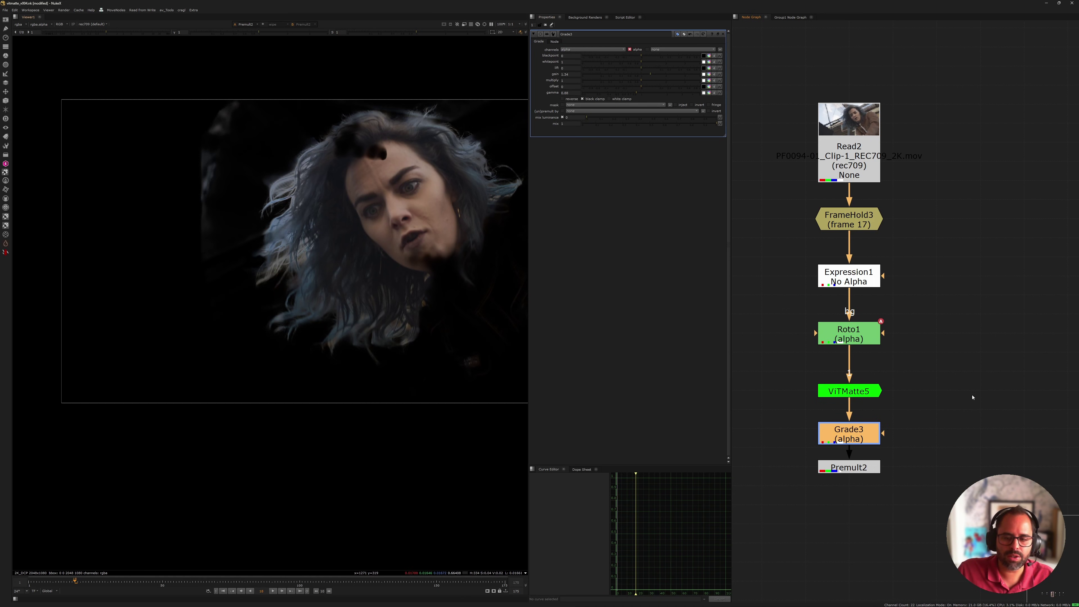
pyautogui.doubleClick(850, 330)
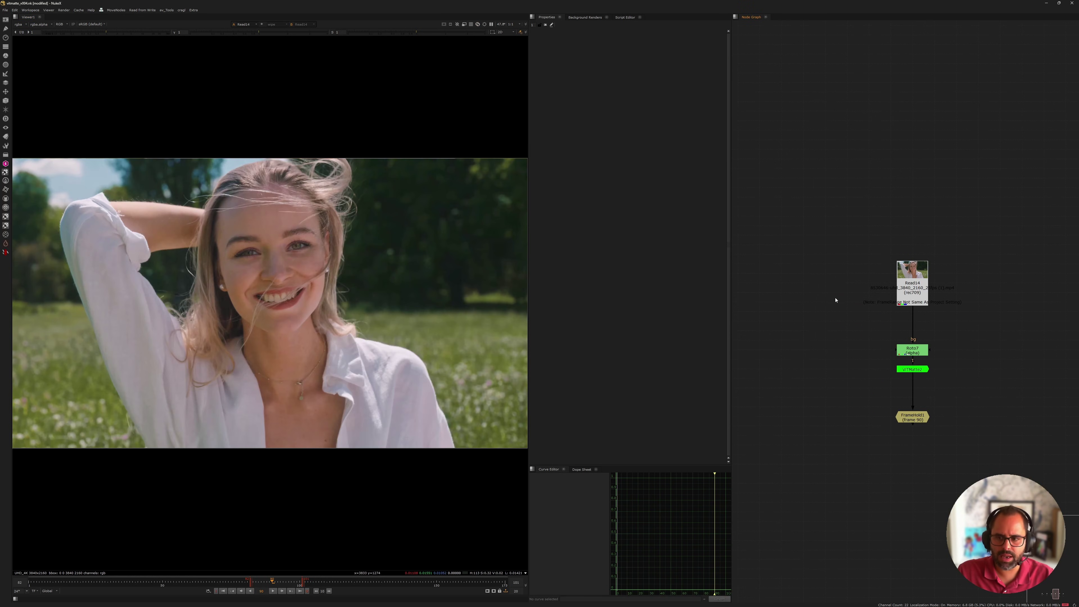
# View the Read14 plate of the smiling woman, its roto, and the ViTMatte node's alpha around the hair
pyautogui.click(912, 288)
pyautogui.press('1')
pyautogui.click(843, 297)
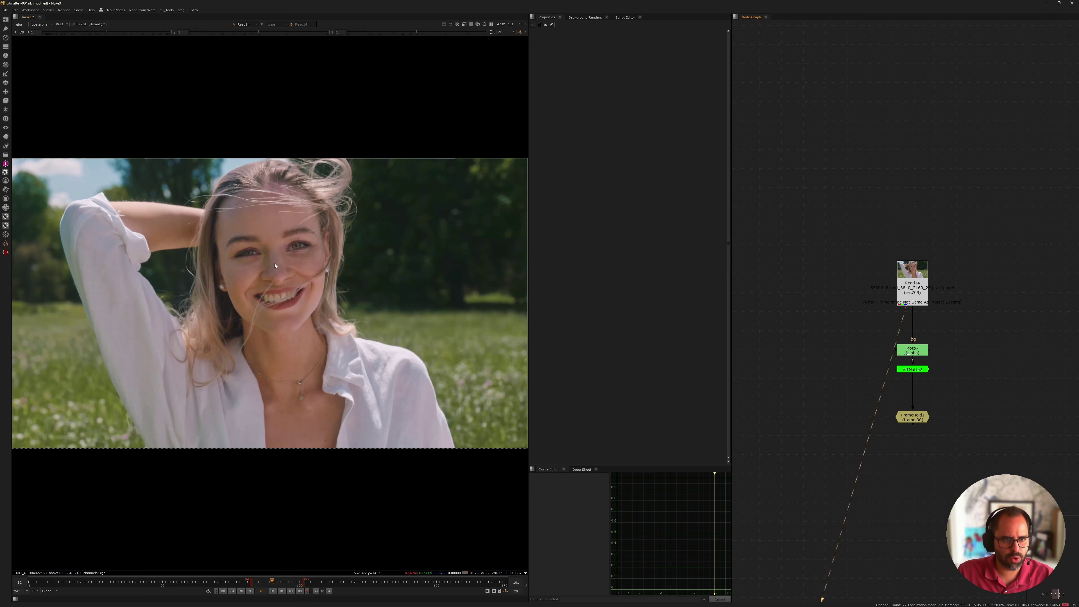
pyautogui.click(912, 350)
pyautogui.press('1')
pyautogui.doubleClick(912, 369)
pyautogui.press('1')
pyautogui.click(355, 292)
pyautogui.press('a')
pyautogui.moveTo(265, 255); pyautogui.dragTo(238, 291, button='middle')
pyautogui.scroll(3, 366, 225)
pyautogui.scroll(-1, 269, 285)
# Compare the Read14 plate with the ViTMatte result around the wispy strands at the top and sides of the hair
pyautogui.click(911, 283)
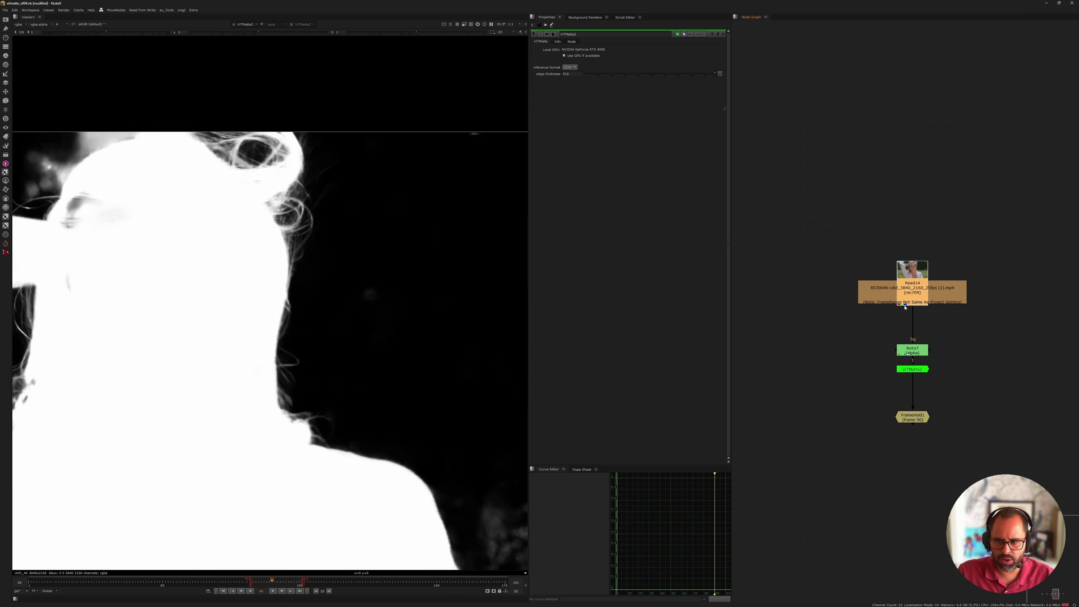
pyautogui.press('1')
pyautogui.click(912, 370)
pyautogui.press('2')
pyautogui.click(329, 296)
pyautogui.press('1')
pyautogui.press('2')
pyautogui.moveTo(199, 136); pyautogui.dragTo(243, 402)
pyautogui.moveTo(242, 401); pyautogui.dragTo(420, 398, button='middle')
pyautogui.moveTo(225, 115); pyautogui.dragTo(299, 159)
# Open the roto under Read14, compare its alpha with the plate, and select the small shape between arm and hair
pyautogui.click(900, 289)
pyautogui.press('1')
pyautogui.click(910, 349)
pyautogui.press('1')
pyautogui.click(302, 230)
pyautogui.press('a')
pyautogui.press('a')
pyautogui.press('a')
pyautogui.doubleClick(907, 349)
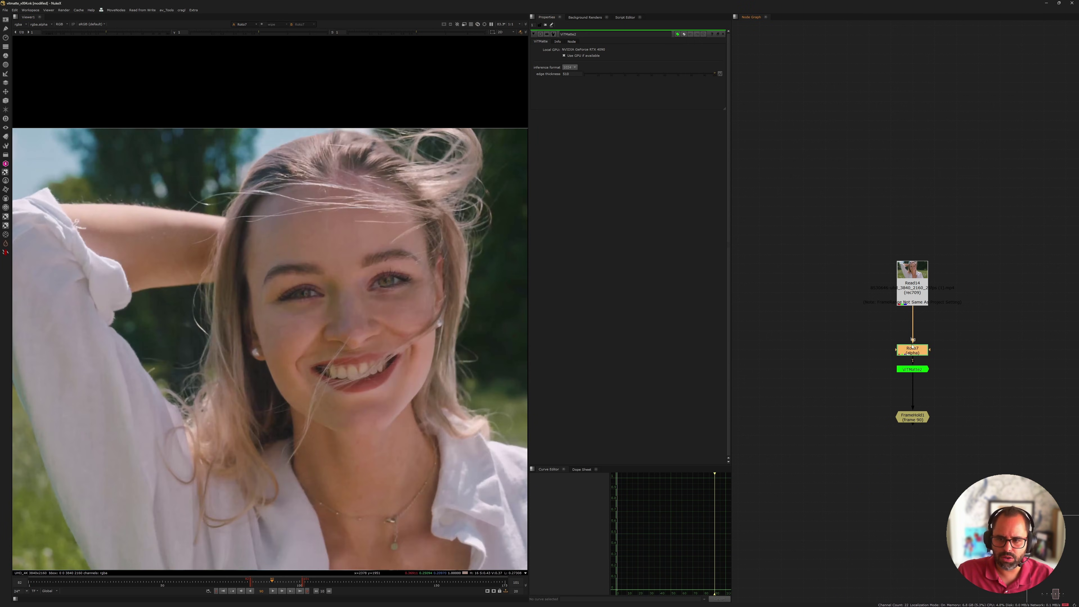
pyautogui.scroll(-2, 197, 256)
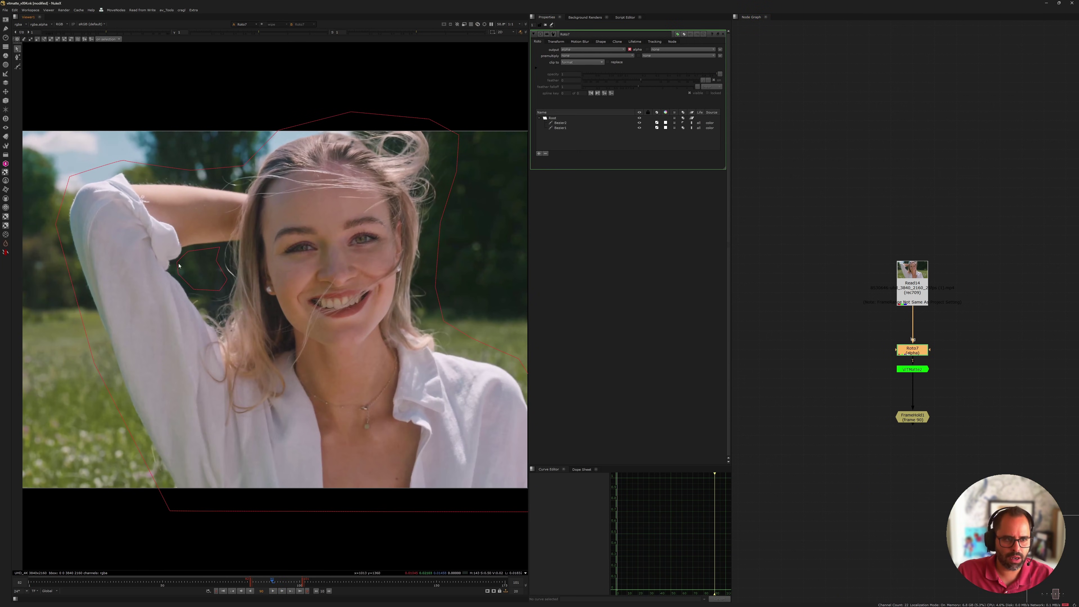
pyautogui.moveTo(196, 256); pyautogui.dragTo(254, 258, button='middle')
pyautogui.click(255, 261)
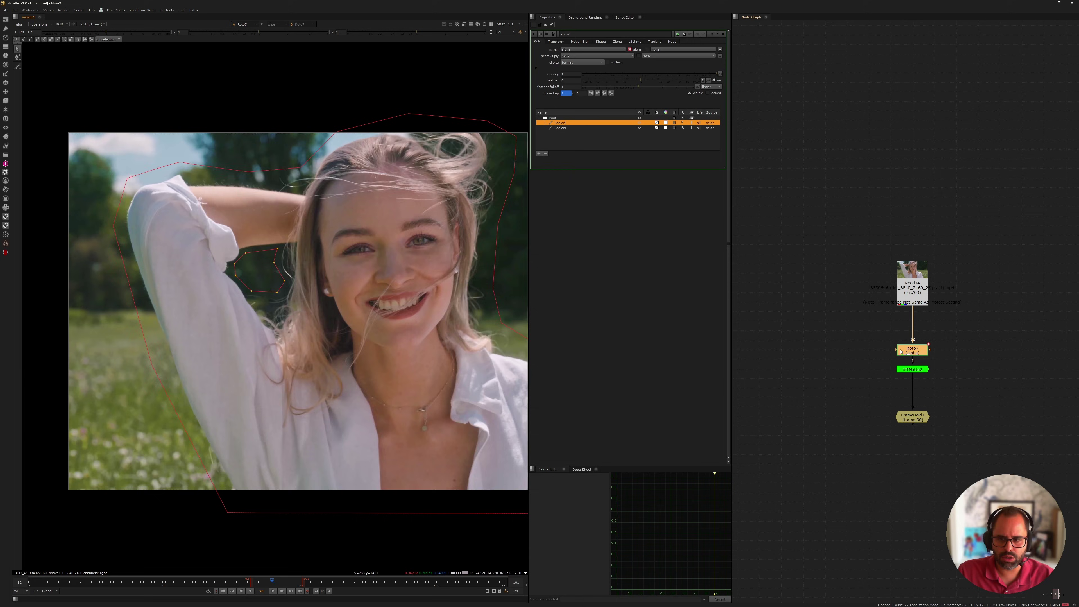
# View ViTMatte's alpha for Read14 and compare it with the roto's small arm-hair gap shape switched off and back on
pyautogui.press('a')
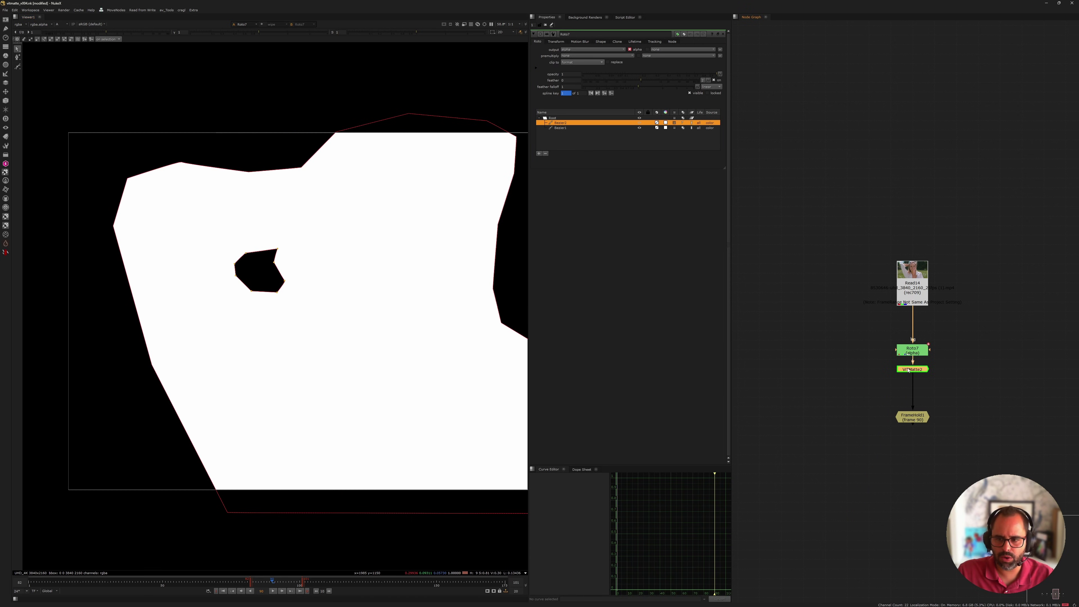
pyautogui.click(908, 369)
pyautogui.press('1')
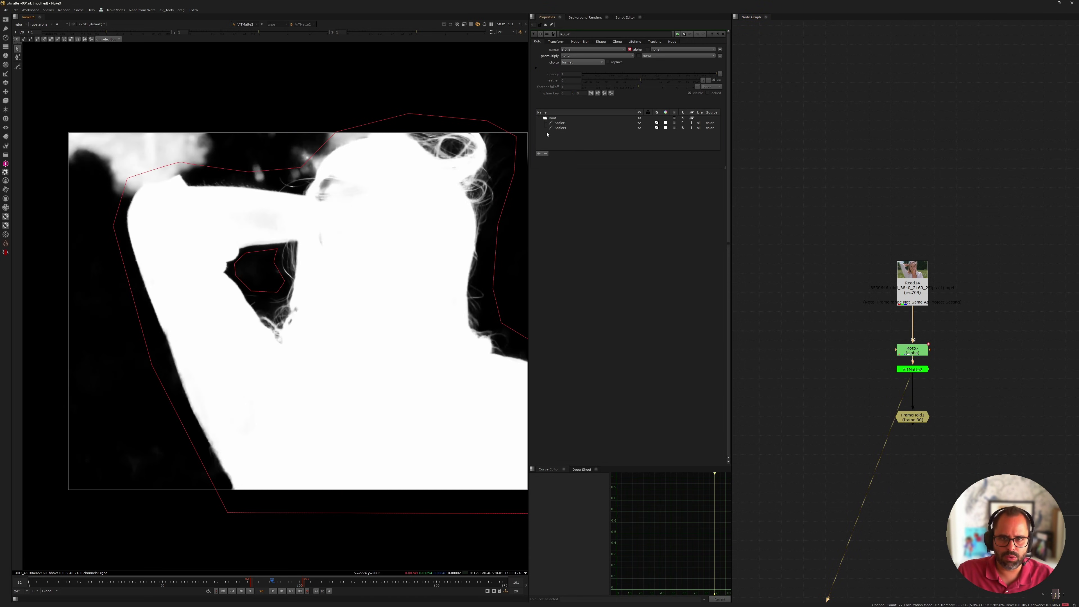
pyautogui.click(561, 123)
pyautogui.click(639, 123)
pyautogui.click(241, 205)
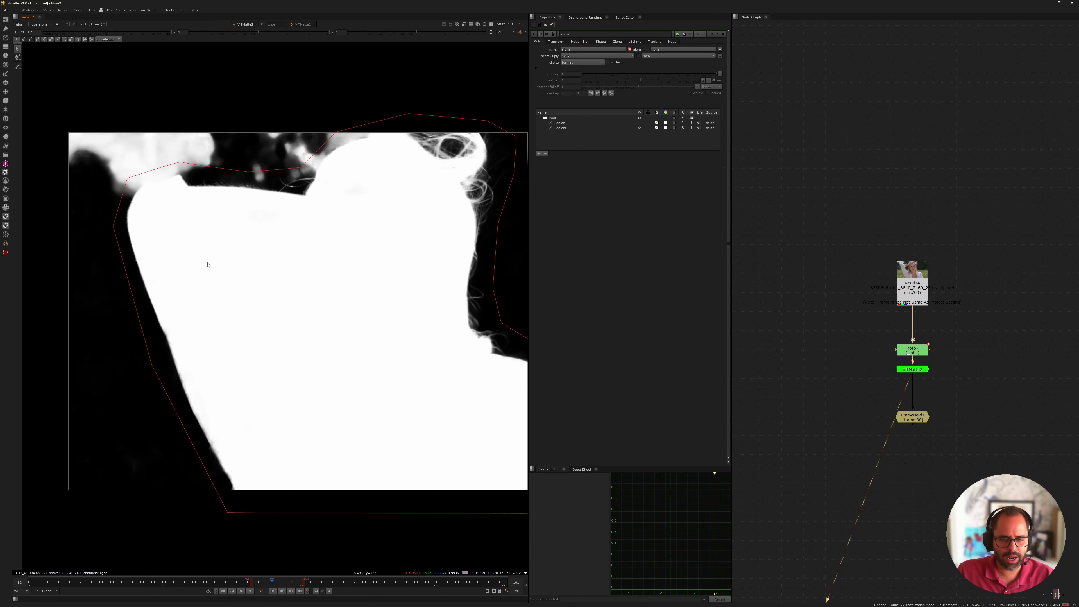
pyautogui.click(638, 123)
pyautogui.click(240, 183)
# Examine the fine arm hairs along the forearm in ViTMatte's alpha and against the colour image
pyautogui.moveTo(240, 183); pyautogui.dragTo(329, 241, button='middle')
pyautogui.scroll(6, 330, 241)
pyautogui.scroll(2, 384, 256)
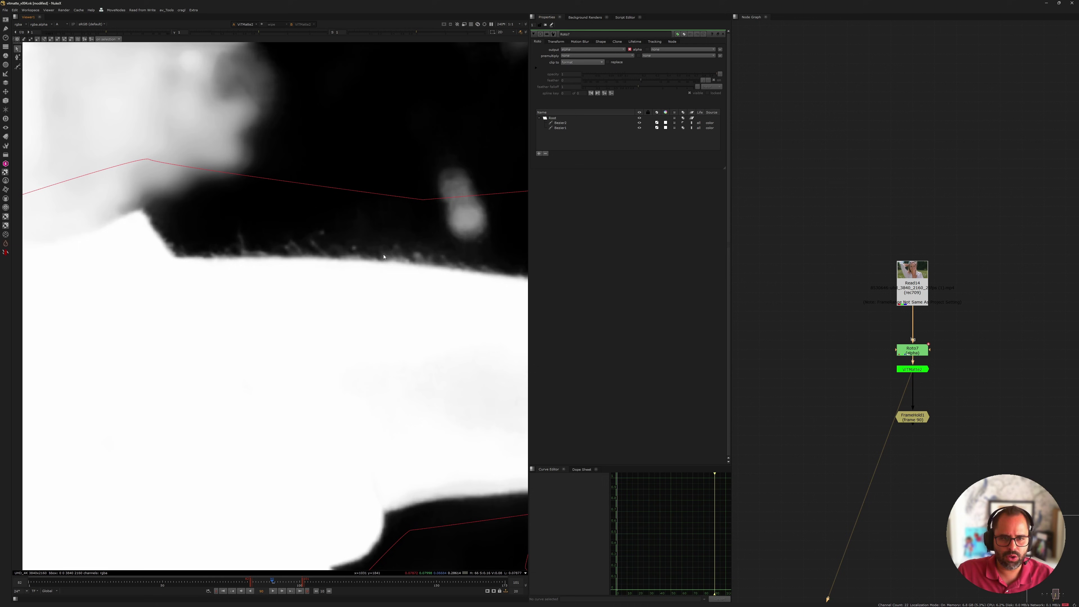
pyautogui.press('2')
pyautogui.click(911, 370)
pyautogui.press('1')
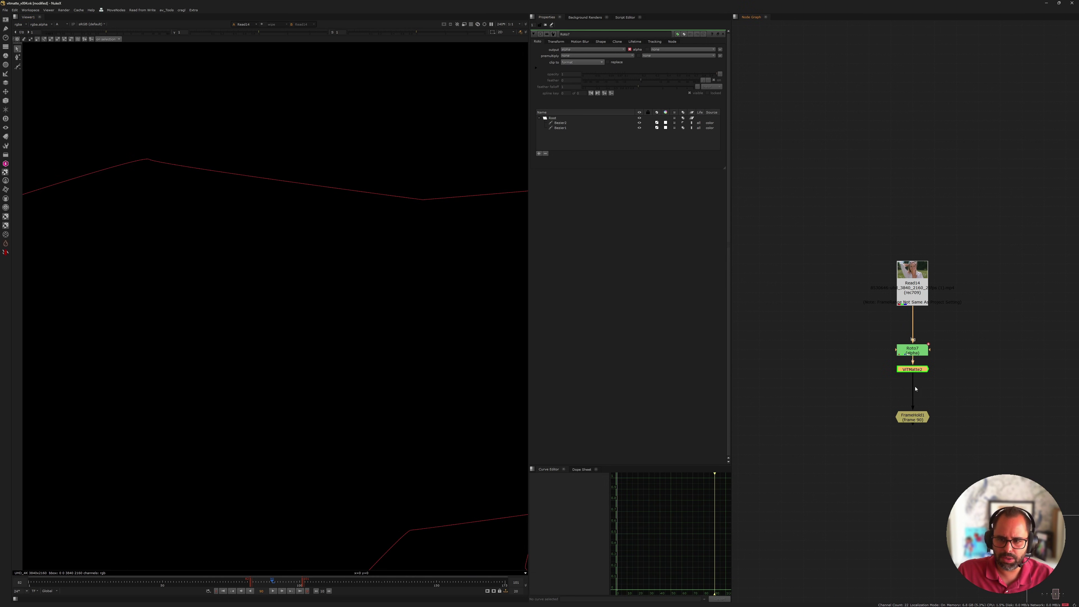
pyautogui.click(809, 419)
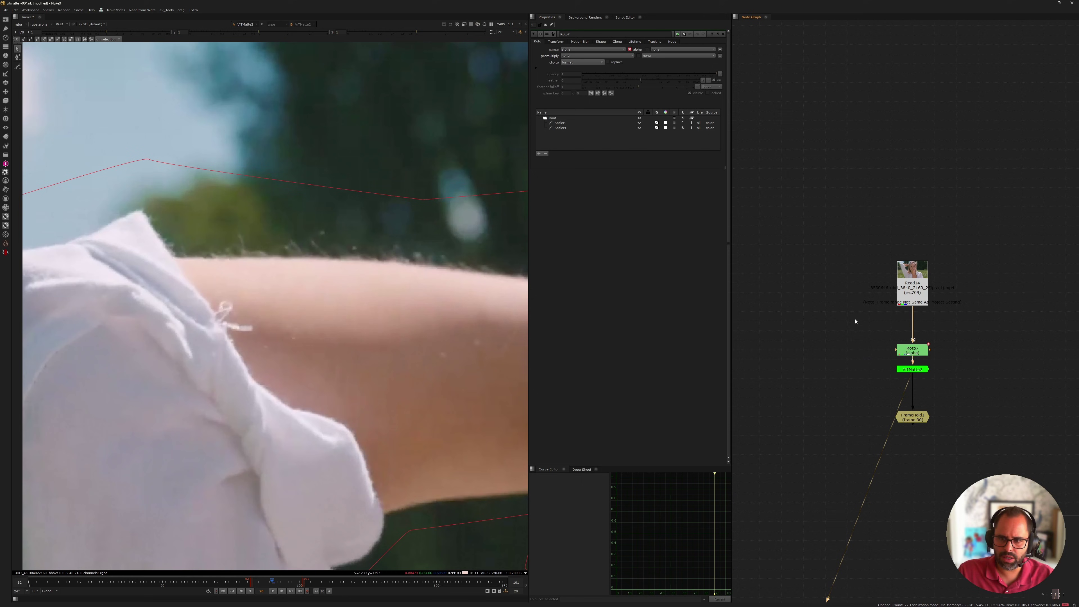
pyautogui.scroll(-5, 335, 272)
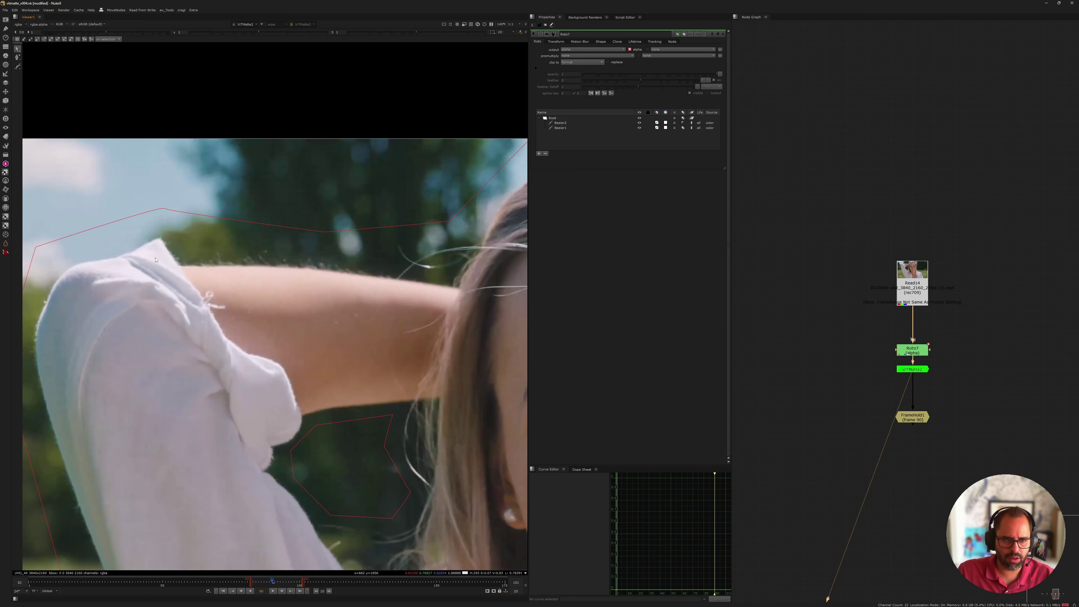
# Assign Read14 and its ViTMatte to two viewer inputs and compare colour and alpha around the sleeve and forearm
pyautogui.click(912, 285)
pyautogui.press('1')
pyautogui.click(972, 332)
pyautogui.click(912, 369)
pyautogui.press('2')
pyautogui.click(828, 366)
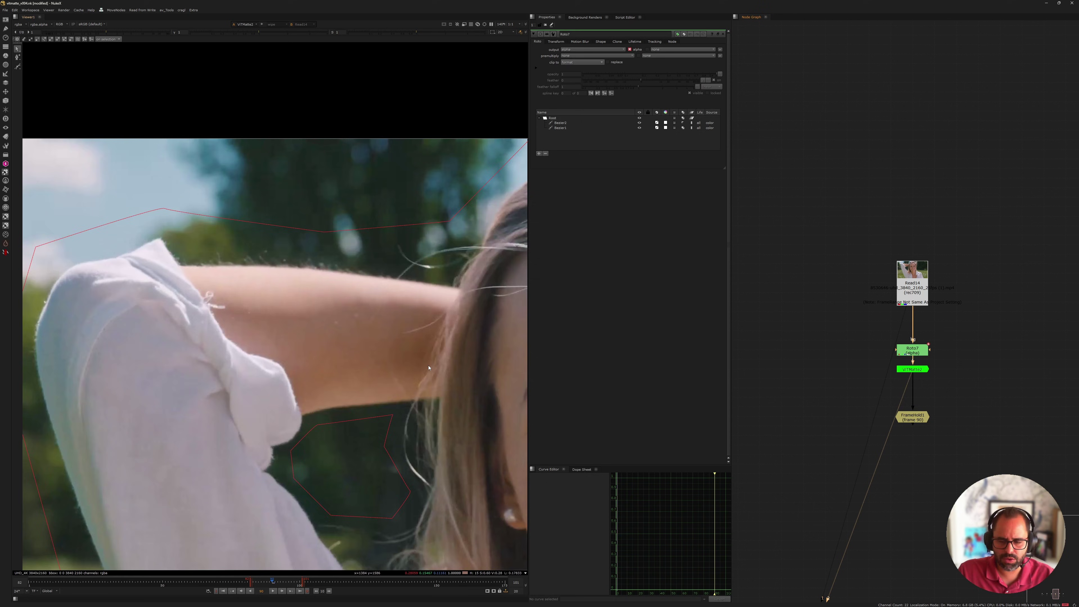
pyautogui.press('a')
pyautogui.press('a')
pyautogui.scroll(4, 257, 270)
pyautogui.press('a')
pyautogui.press('a')
pyautogui.scroll(-4, 263, 273)
pyautogui.press('a')
pyautogui.press('a')
pyautogui.press('1')
pyautogui.scroll(4, 262, 272)
pyautogui.press('2')
pyautogui.scroll(-4, 196, 265)
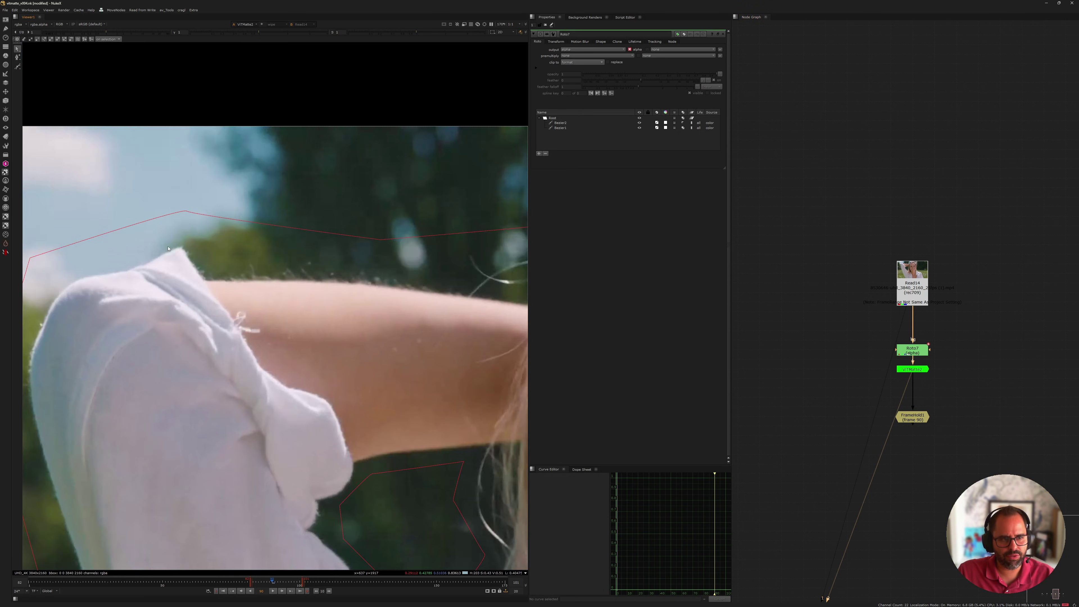
# Compare ViTMatte's alpha with the colour image along the shirt sleeve and across the whole woman
pyautogui.press('a')
pyautogui.press('a')
pyautogui.press('a')
pyautogui.moveTo(125, 340); pyautogui.dragTo(195, 297, button='middle')
pyautogui.press('a')
pyautogui.press('a')
pyautogui.scroll(2, 200, 306)
pyautogui.scroll(-5, 217, 314)
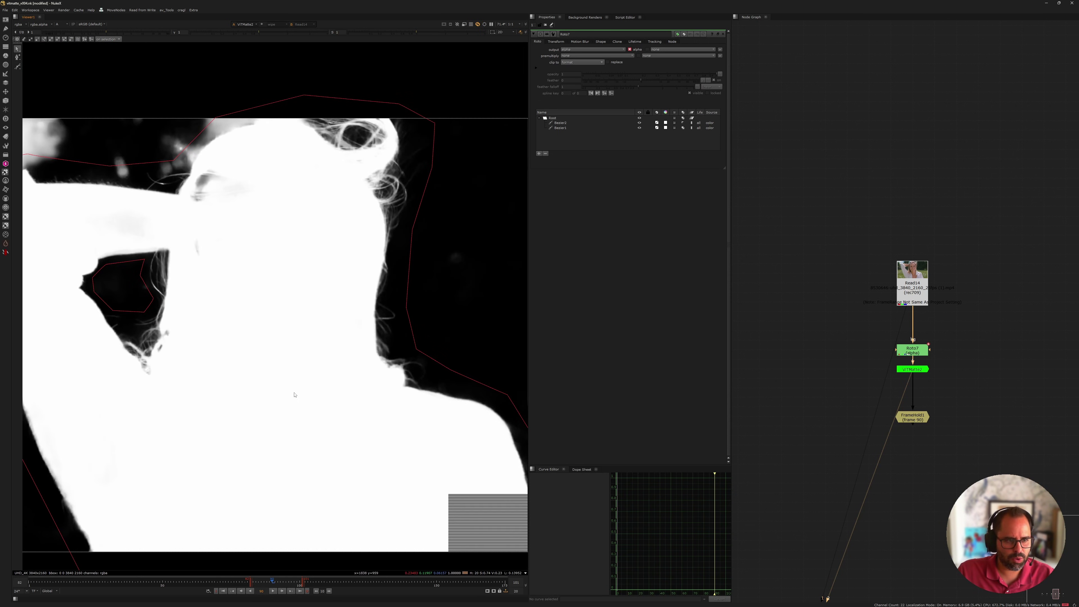
pyautogui.press('a')
# Go to the runner node tree and view the Read12 plate and the FrameHold2 output
pyautogui.moveTo(1051, 316); pyautogui.dragTo(776, 298, button='middle')
pyautogui.moveTo(895, 379); pyautogui.dragTo(788, 326, button='middle')
pyautogui.scroll(2, 775, 340)
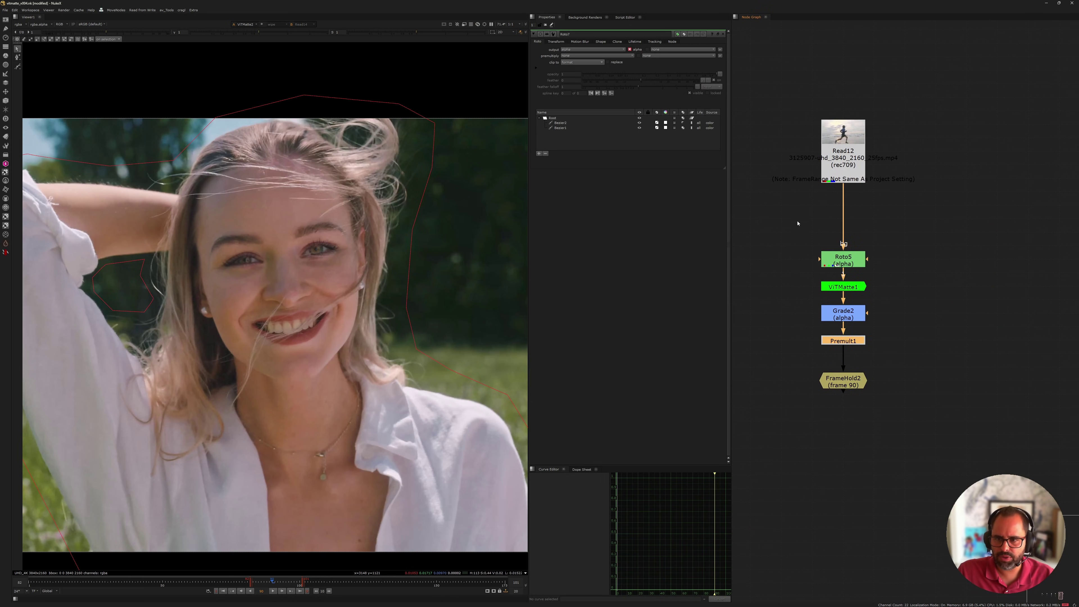
pyautogui.press('1')
pyautogui.click(844, 376)
pyautogui.press('`')
pyautogui.click(856, 364)
pyautogui.click(844, 163)
pyautogui.press('1')
pyautogui.click(843, 383)
pyautogui.press('1')
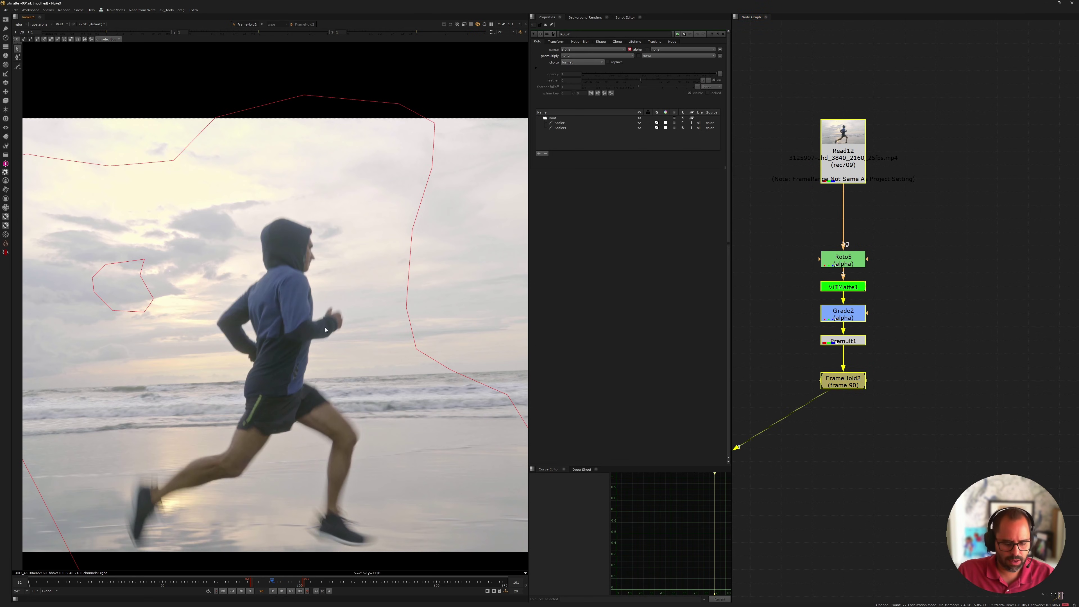
# Open Roto5's properties and compare the runner's rough roto outline over Read12 with the premultiplied FrameHold2 result
pyautogui.doubleClick(838, 265)
pyautogui.moveTo(269, 297); pyautogui.dragTo(272, 238, button='middle')
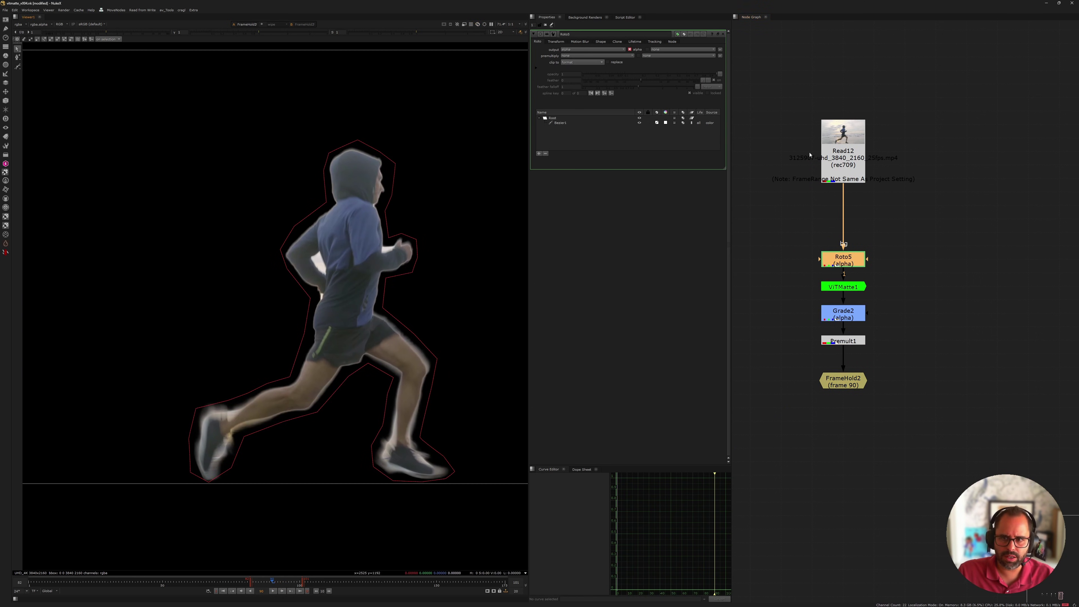
pyautogui.click(826, 153)
pyautogui.press('1')
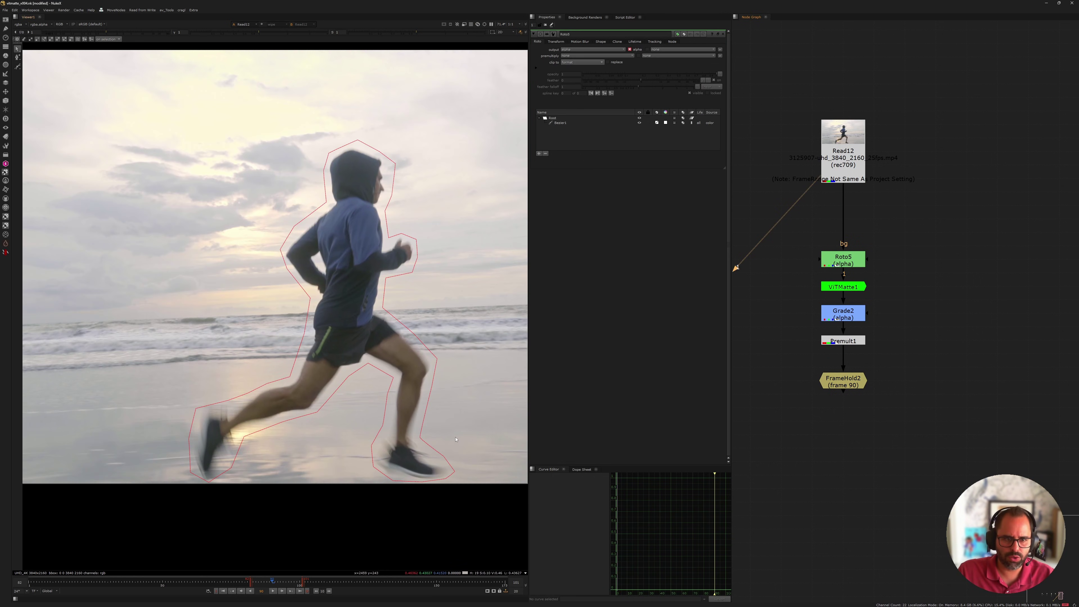
pyautogui.click(837, 387)
pyautogui.press('1')
pyautogui.scroll(1, 362, 286)
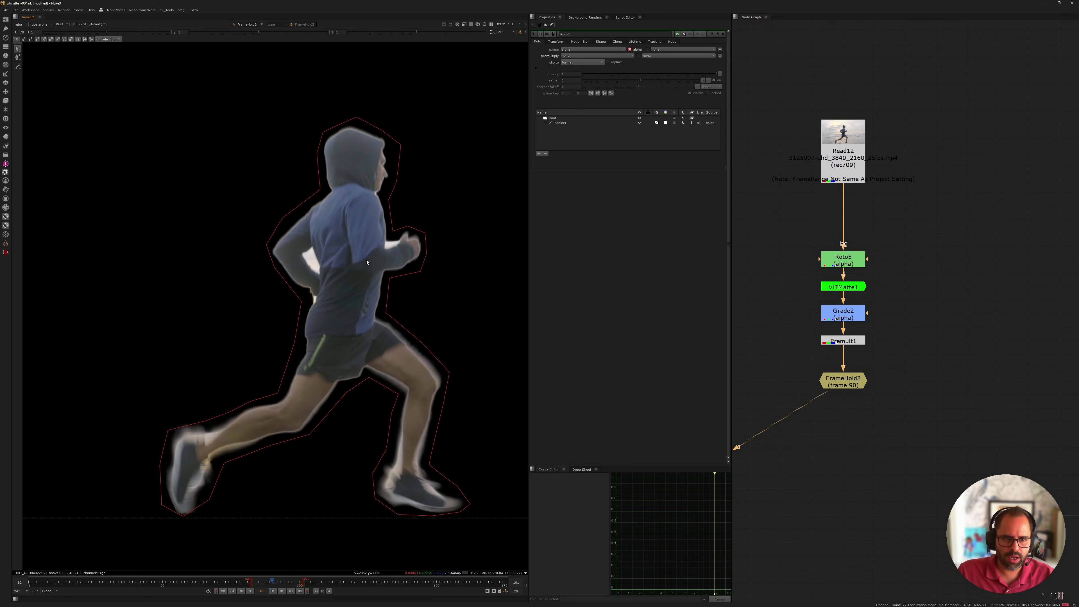
pyautogui.moveTo(362, 286); pyautogui.dragTo(394, 235, button='middle')
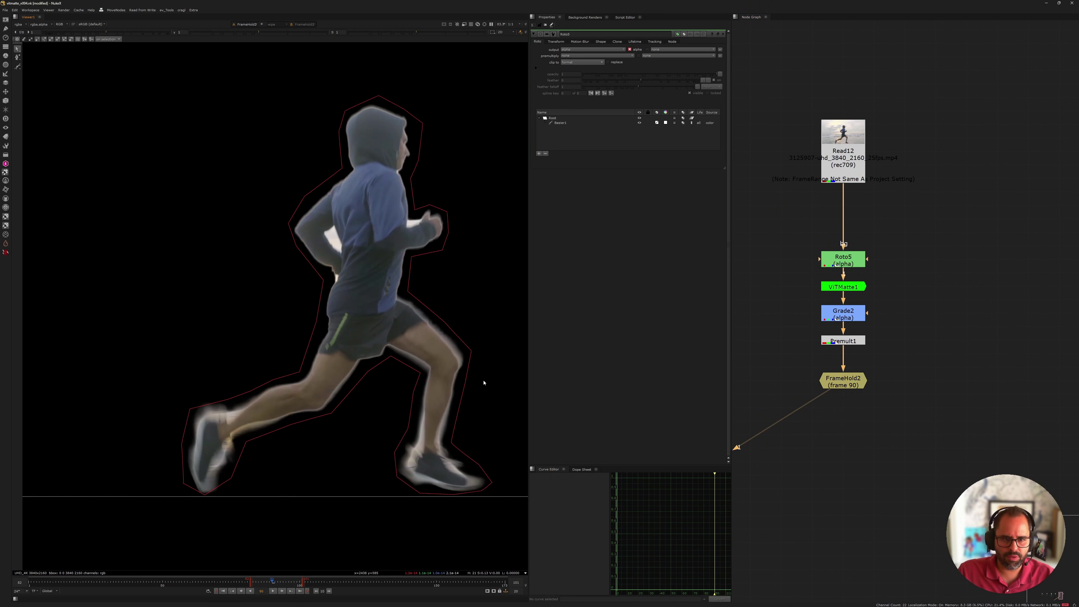
# Examine the alpha and premultiplied edges of the runner's legs, shoes and torso for motion blur and leftover background
pyautogui.press('a')
pyautogui.scroll(2, 430, 354)
pyautogui.moveTo(430, 353); pyautogui.dragTo(414, 290, button='middle')
pyautogui.moveTo(266, 285); pyautogui.dragTo(434, 325, button='middle')
pyautogui.press('a')
pyautogui.press('a')
pyautogui.press('a')
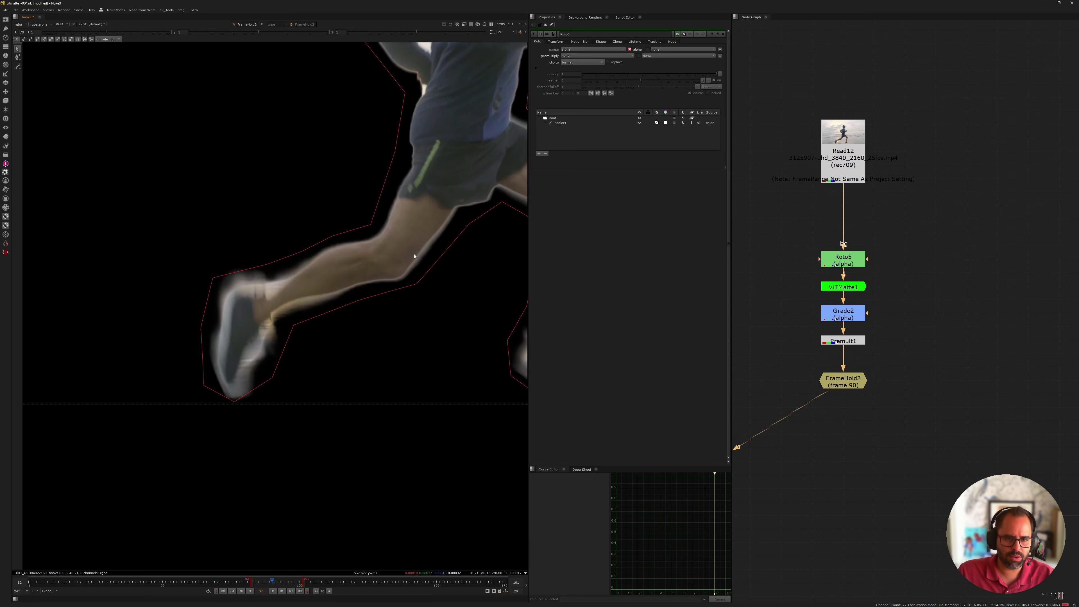
pyautogui.moveTo(406, 263); pyautogui.dragTo(363, 366, button='middle')
pyautogui.scroll(-1, 363, 366)
pyautogui.scroll(3, 377, 309)
pyautogui.moveTo(416, 310); pyautogui.dragTo(452, 281, button='middle')
pyautogui.scroll(2, 361, 327)
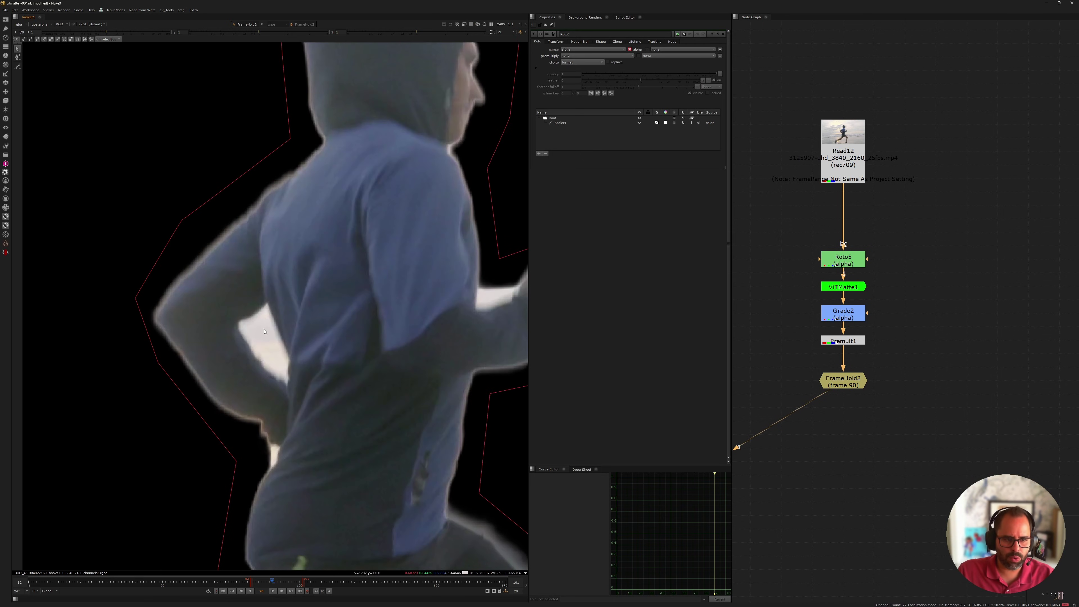
pyautogui.scroll(-4, 272, 456)
pyautogui.scroll(4, 391, 300)
# Move Roto5's points above the runner's forward forearm and behind his lower back closer to the body
pyautogui.click(385, 307)
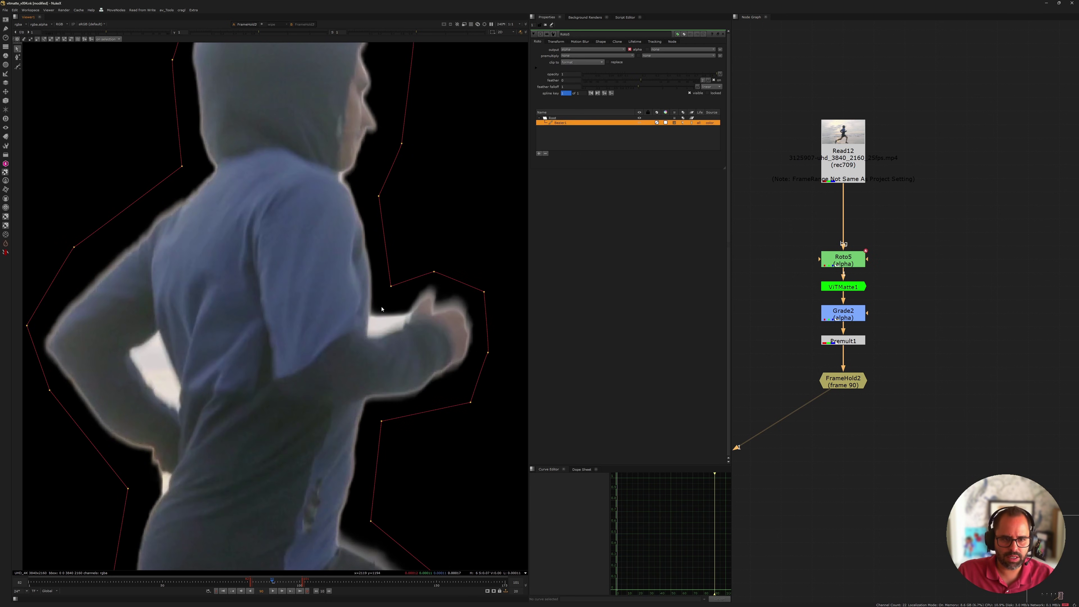
pyautogui.moveTo(390, 287); pyautogui.dragTo(387, 317)
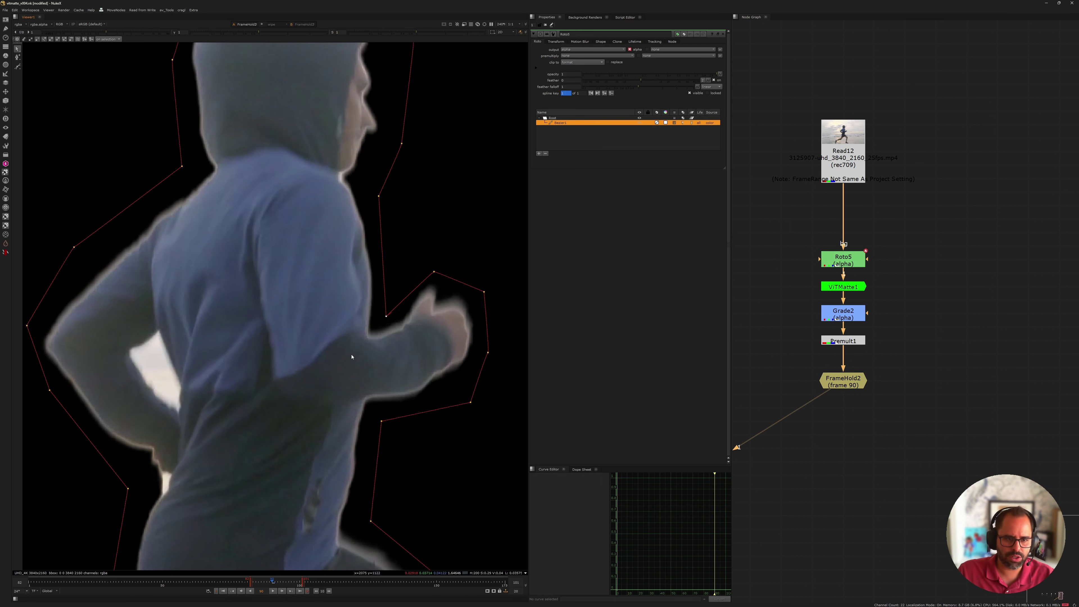
pyautogui.scroll(1, 320, 351)
pyautogui.moveTo(320, 352); pyautogui.dragTo(449, 276, button='middle')
pyautogui.moveTo(217, 436); pyautogui.dragTo(258, 430)
# Draw a small triangular shape in the gap between the runner's back arm and torso, and set it to cut out of Roto5's matte
pyautogui.scroll(-3, 227, 414)
pyautogui.click(843, 259)
pyautogui.click(16, 66)
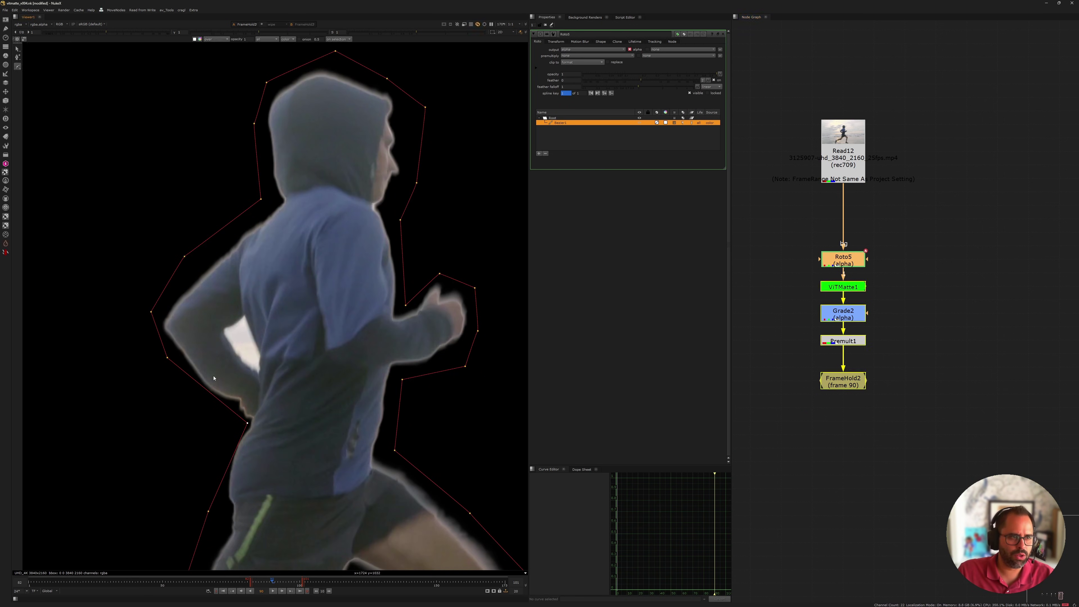
pyautogui.scroll(2, 240, 330)
pyautogui.click(216, 264)
pyautogui.click(236, 290)
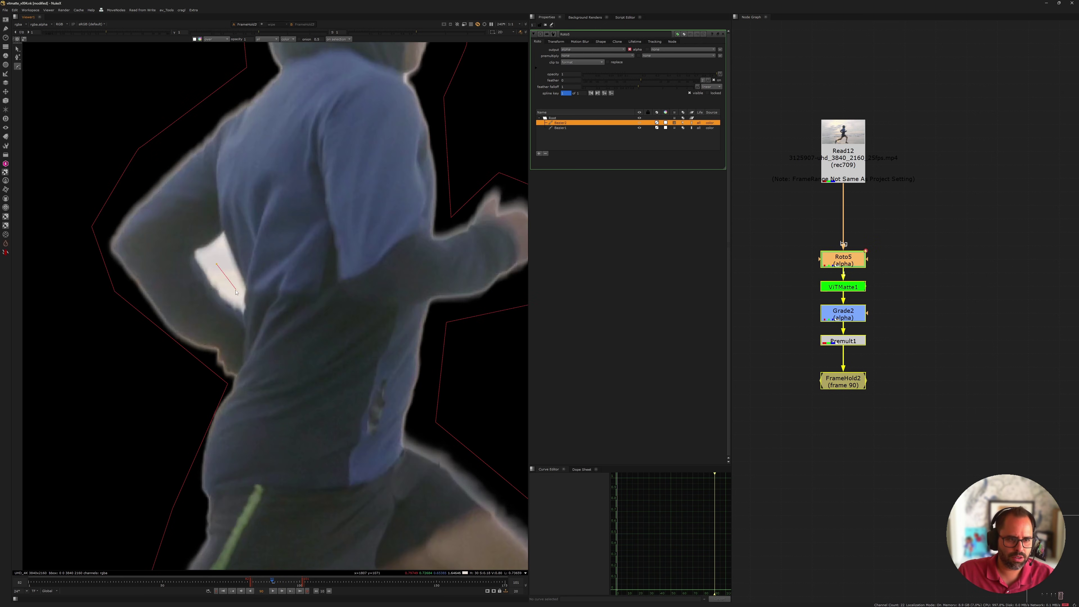
pyautogui.click(218, 258)
pyautogui.click(216, 265)
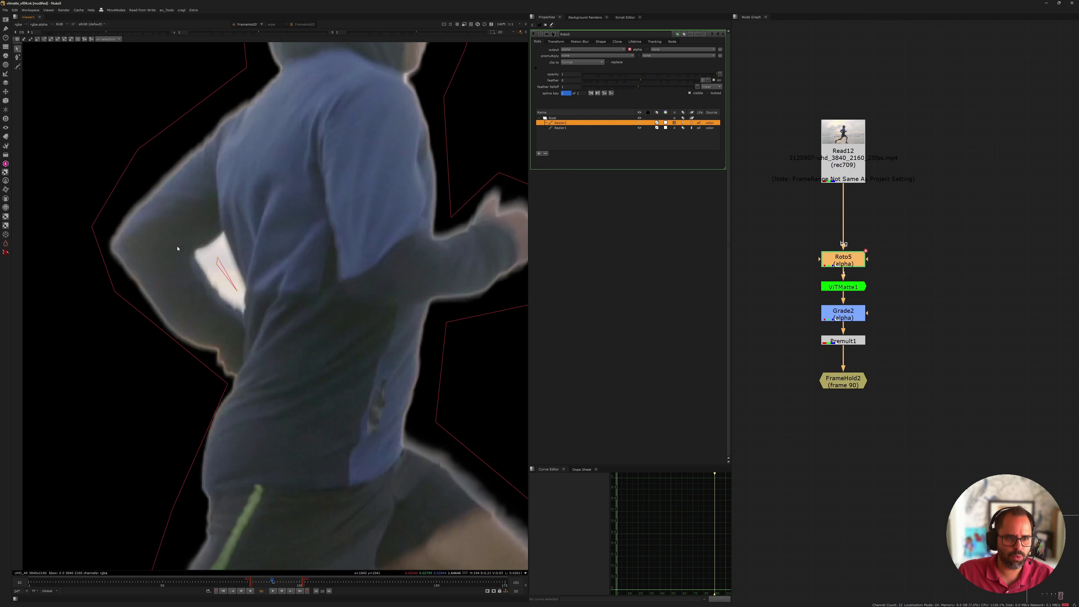
pyautogui.click(682, 122)
pyautogui.click(698, 149)
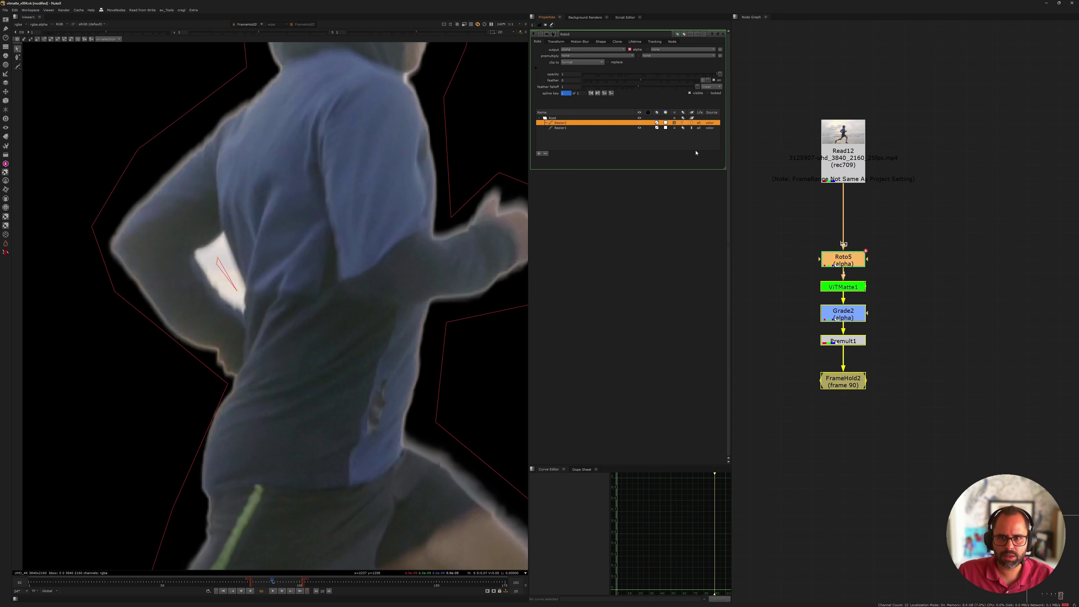
pyautogui.scroll(-6, 247, 329)
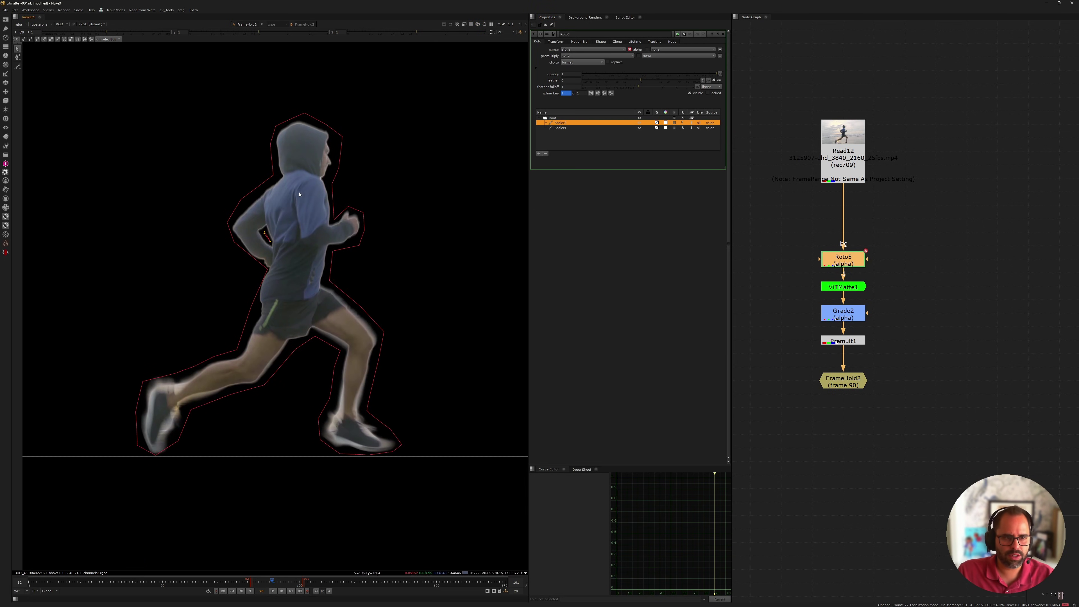
pyautogui.scroll(-2, 342, 267)
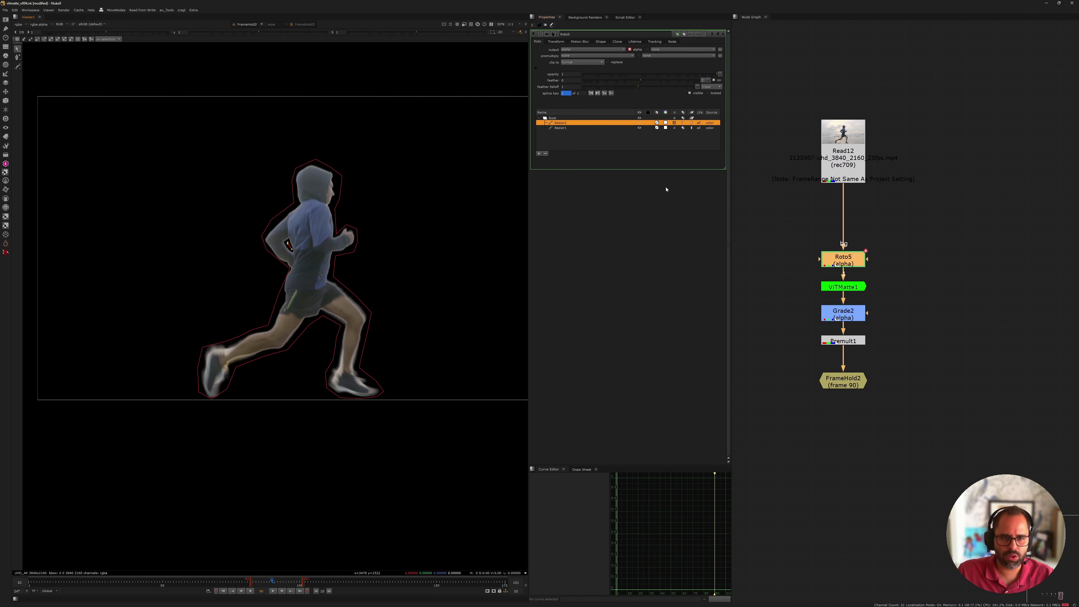
# Go to the Read21 desk plate, view it around the coffee mug, and close the open roto properties
pyautogui.scroll(-4, 900, 207)
pyautogui.moveTo(1000, 196); pyautogui.dragTo(841, 215, button='middle')
pyautogui.scroll(4, 841, 216)
pyautogui.click(830, 204)
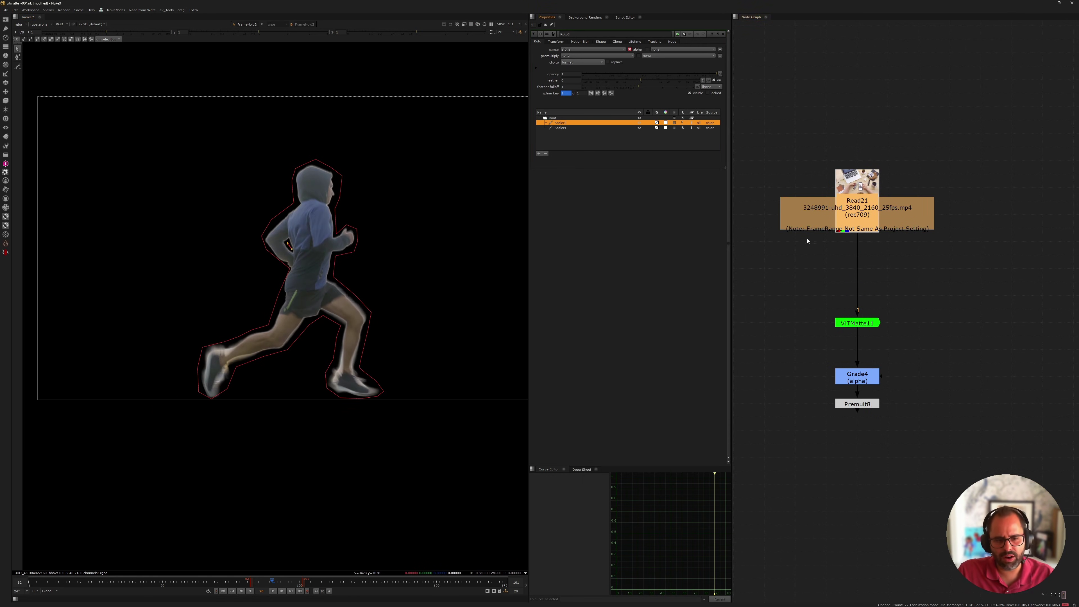
pyautogui.moveTo(843, 205); pyautogui.dragTo(915, 186, button='middle')
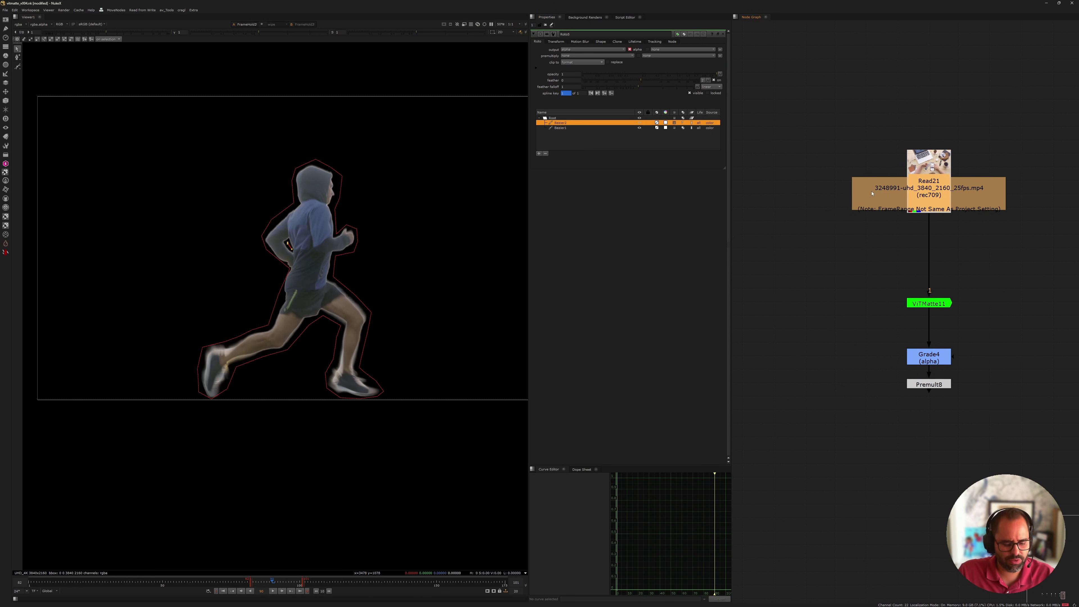
pyautogui.click(863, 213)
pyautogui.click(931, 194)
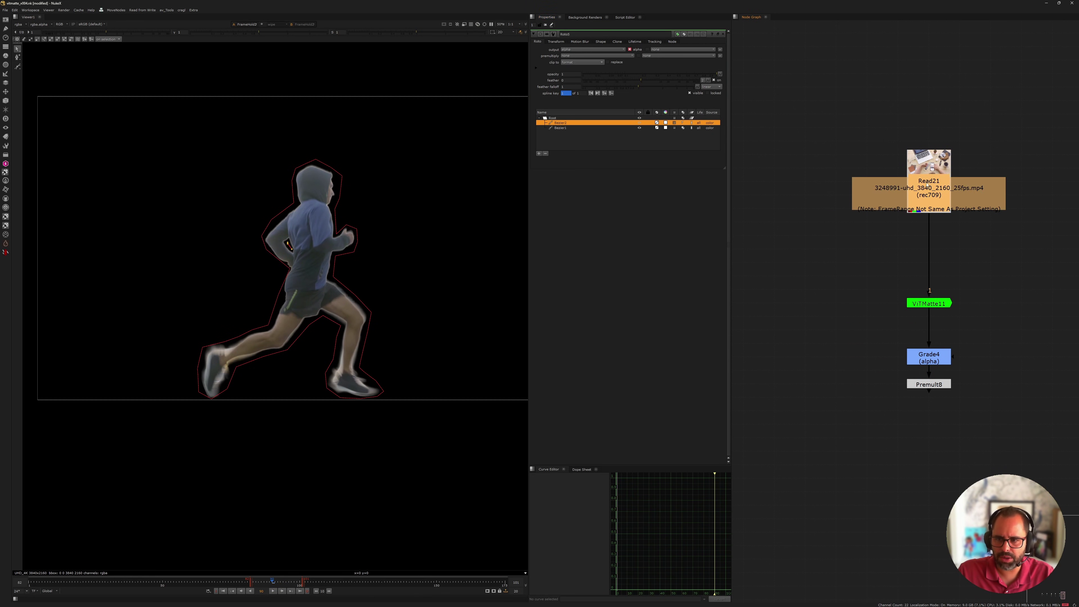
pyautogui.press('1')
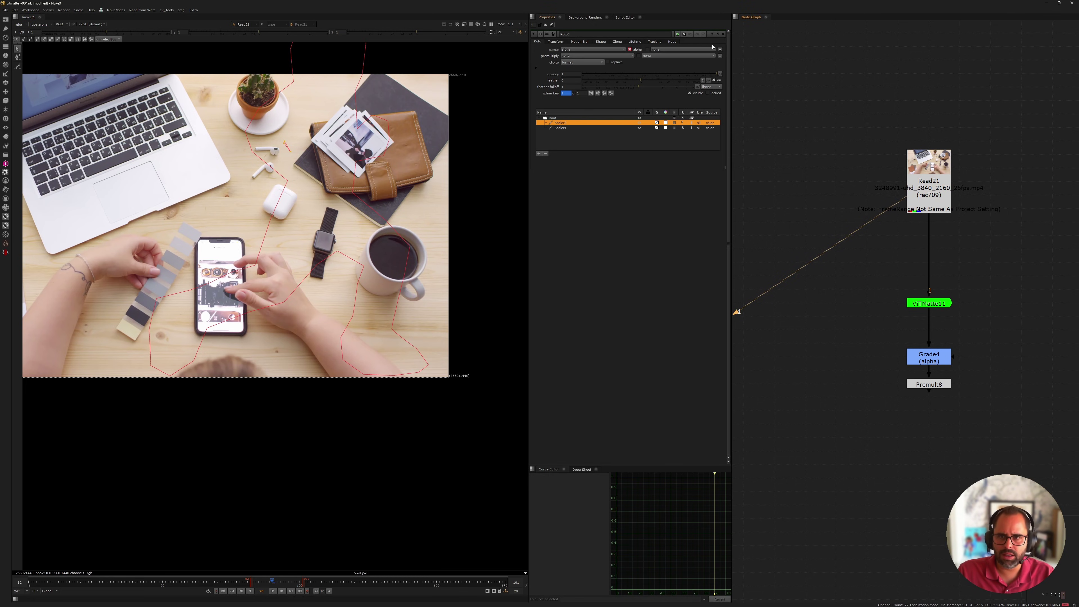
pyautogui.click(723, 35)
pyautogui.scroll(3, 399, 265)
pyautogui.moveTo(361, 262); pyautogui.dragTo(329, 271, button='middle')
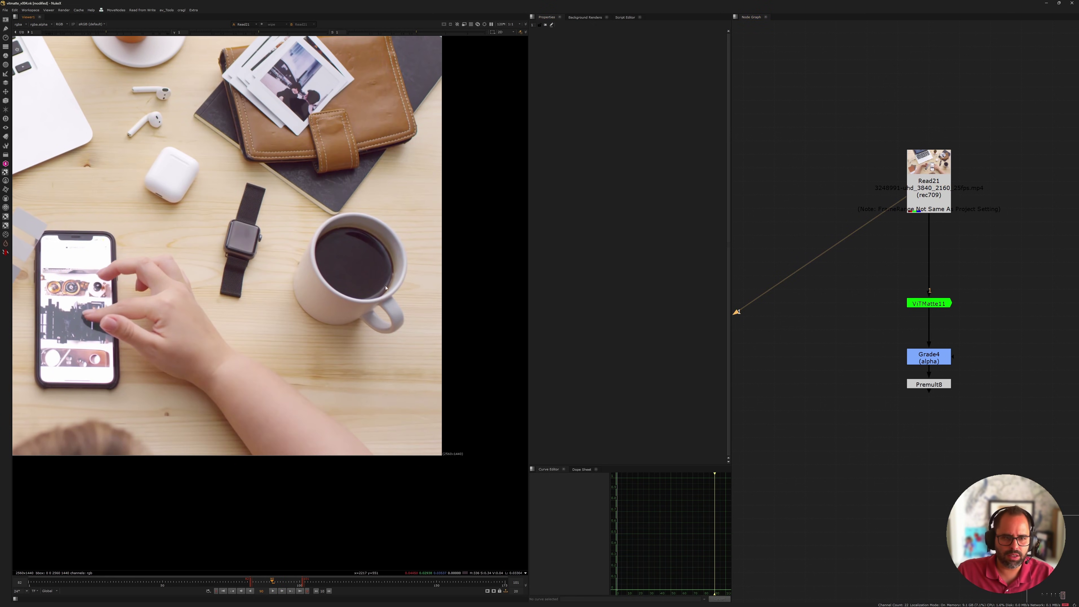
# Add a Roto node between Read21 and ViTMatte11 and draw a loose closed shape around the coffee mug and its handle
pyautogui.click(920, 214)
pyautogui.press('o')
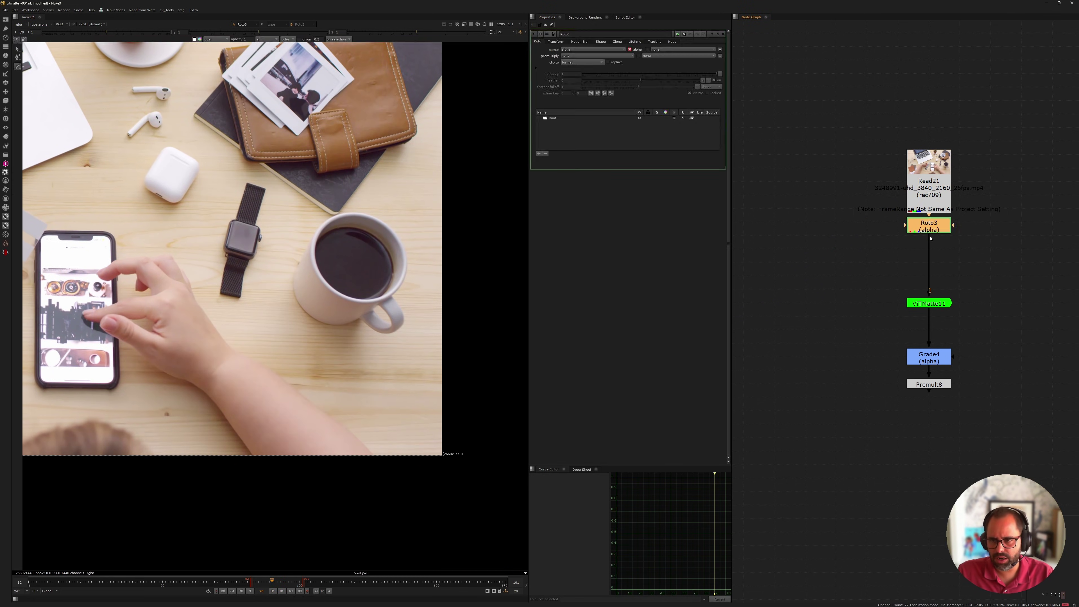
pyautogui.scroll(3, 340, 314)
pyautogui.click(261, 334)
pyautogui.click(236, 294)
pyautogui.click(228, 259)
pyautogui.click(246, 217)
pyautogui.click(264, 172)
pyautogui.click(302, 161)
pyautogui.hotkey('ctrl', 'z')
pyautogui.hotkey('ctrl', 'z')
pyautogui.click(281, 169)
pyautogui.click(370, 153)
pyautogui.click(416, 177)
pyautogui.click(435, 219)
pyautogui.click(426, 270)
pyautogui.click(413, 293)
pyautogui.click(423, 320)
pyautogui.click(430, 345)
pyautogui.click(411, 359)
pyautogui.click(372, 364)
pyautogui.click(356, 347)
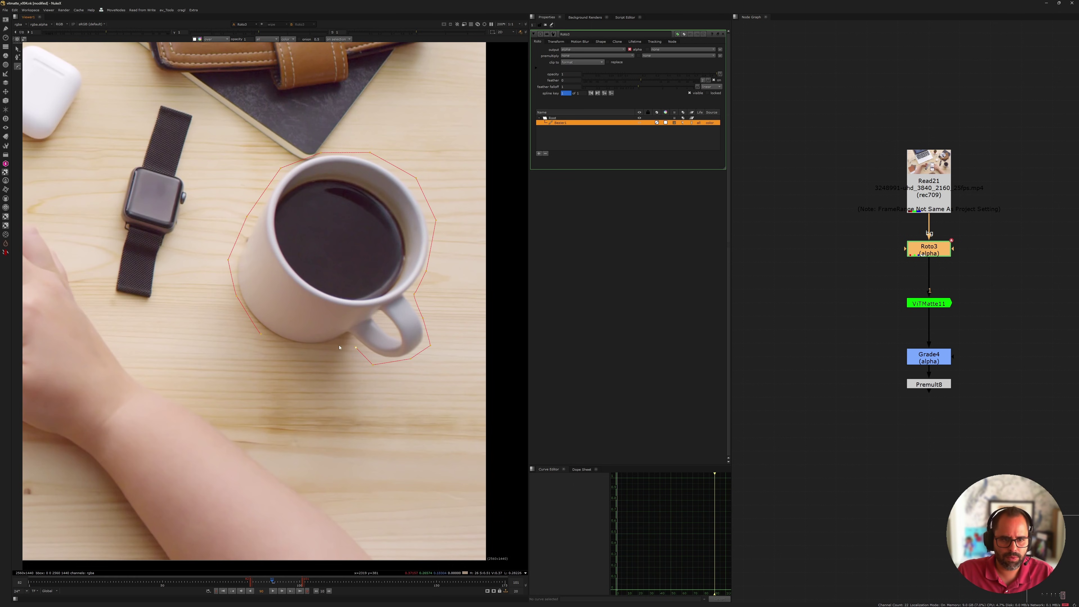
pyautogui.click(258, 334)
# View ViTMatte11's alpha for the mug and compare it with the colour image around the handle
pyautogui.press('1')
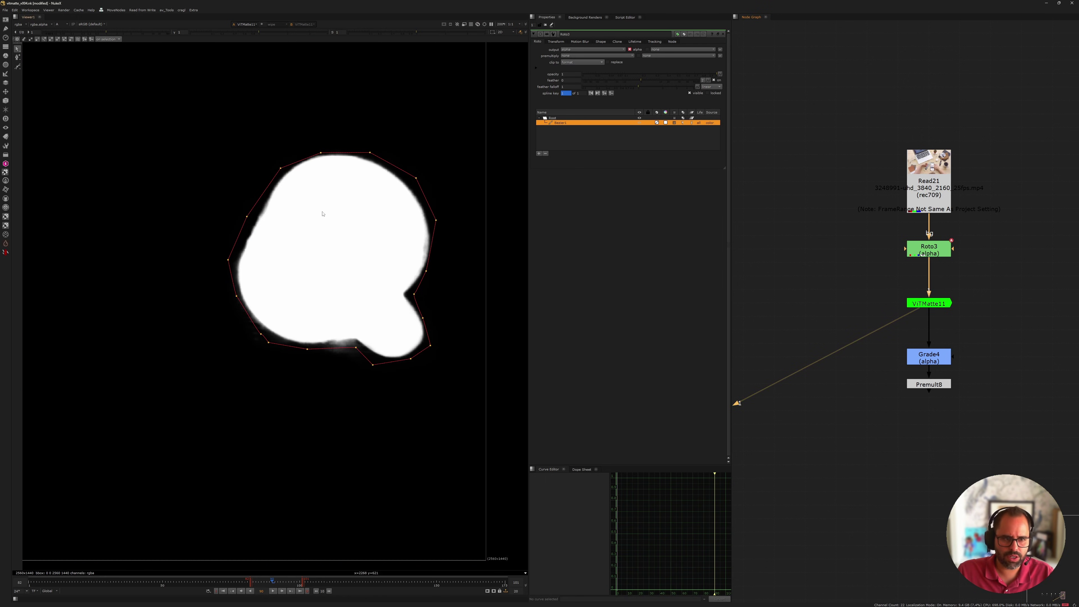
pyautogui.press('a')
pyautogui.scroll(3, 382, 330)
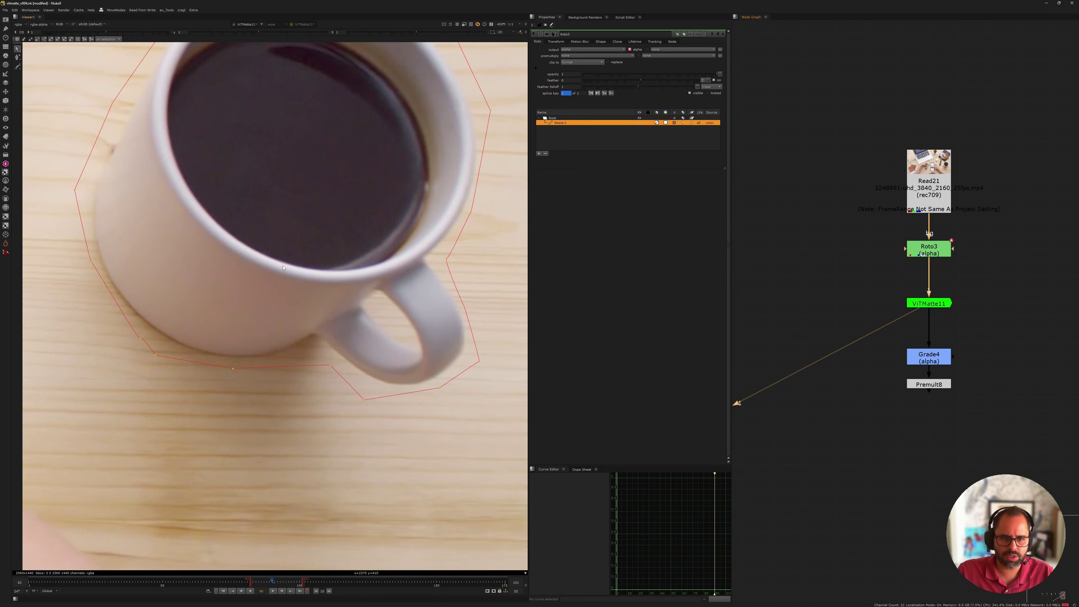
# Draw a small shape inside the coffee mug's handle gap, set it to cut out of Roto3's matte, and show the alpha
pyautogui.click(17, 69)
pyautogui.click(404, 333)
pyautogui.click(376, 304)
pyautogui.press('Return')
pyautogui.click(682, 123)
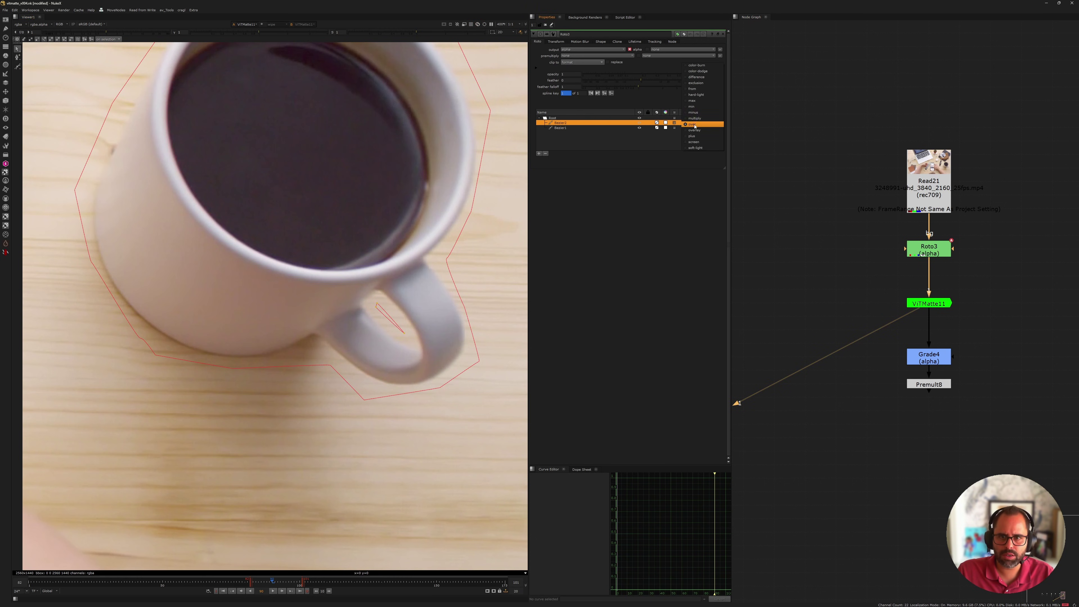
pyautogui.click(692, 118)
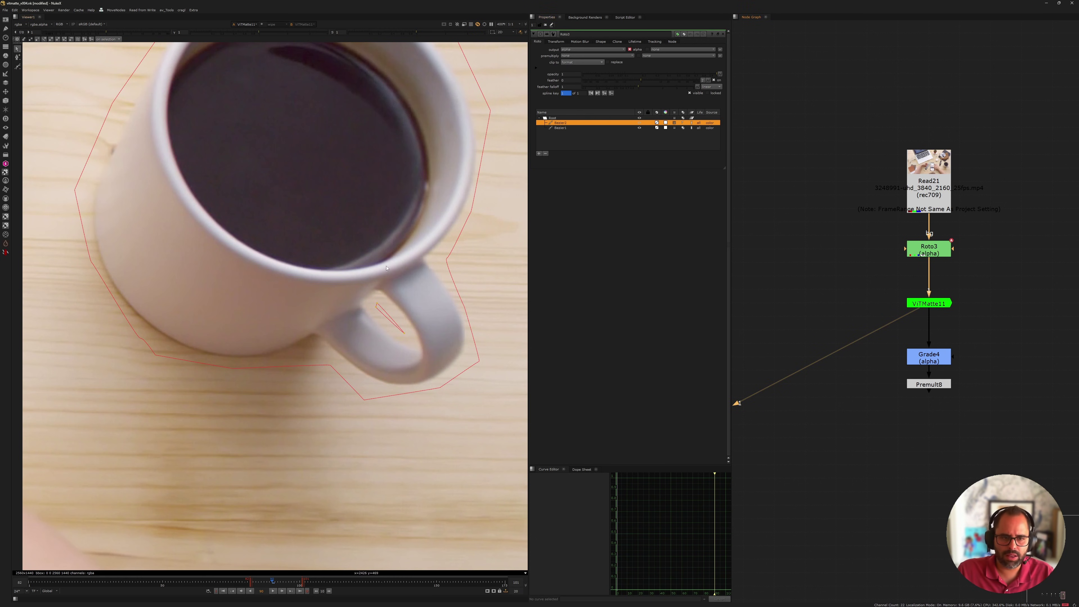
pyautogui.press('a')
# Try to pull the lower point of the handle-gap cut-out shape further along the opening
pyautogui.click(399, 340)
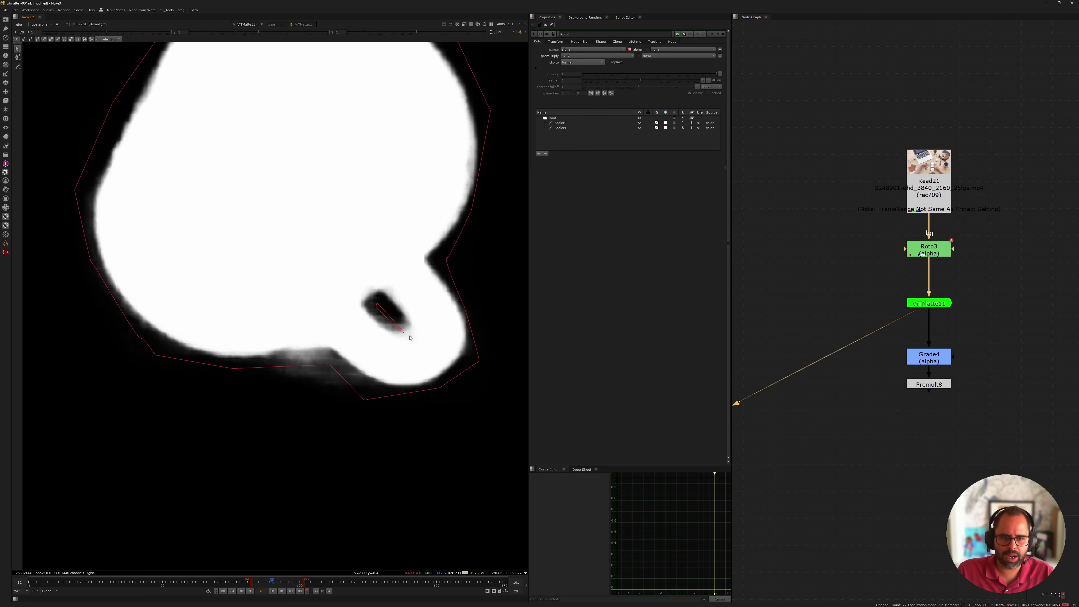
pyautogui.click(404, 335)
pyautogui.moveTo(404, 335); pyautogui.dragTo(416, 344)
pyautogui.press('a')
pyautogui.press('a')
pyautogui.press('z')
pyautogui.hotkey('ctrl', 'z')
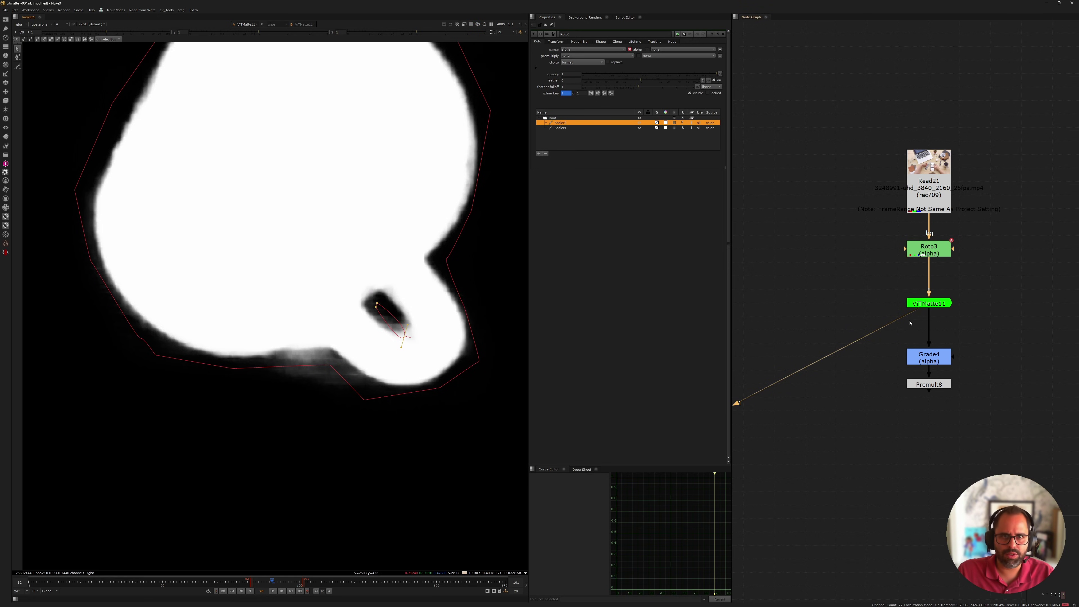
# Set ViTMatte11's edge thickness to 20 and check the mug's alpha around the handle gap
pyautogui.doubleClick(925, 303)
pyautogui.doubleClick(565, 74)
pyautogui.write('20')
pyautogui.press('Return')
pyautogui.scroll(-2, 401, 279)
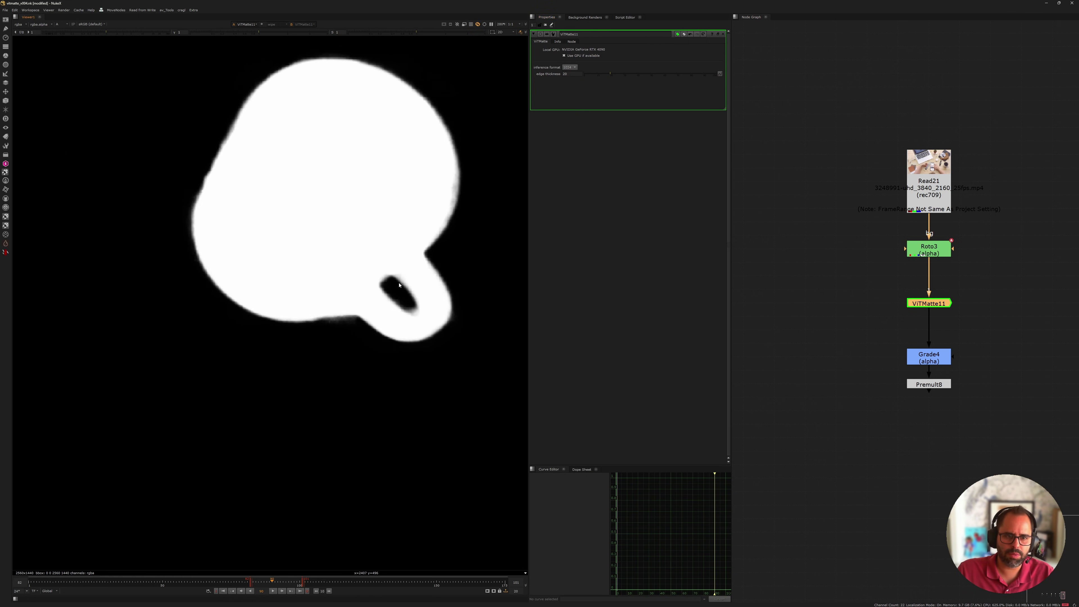
pyautogui.moveTo(402, 279); pyautogui.dragTo(381, 327, button='middle')
# View Premult8's colour result and examine the extracted mug up close and within the full frame
pyautogui.press('a')
pyautogui.click(927, 384)
pyautogui.press('1')
pyautogui.scroll(-3, 347, 316)
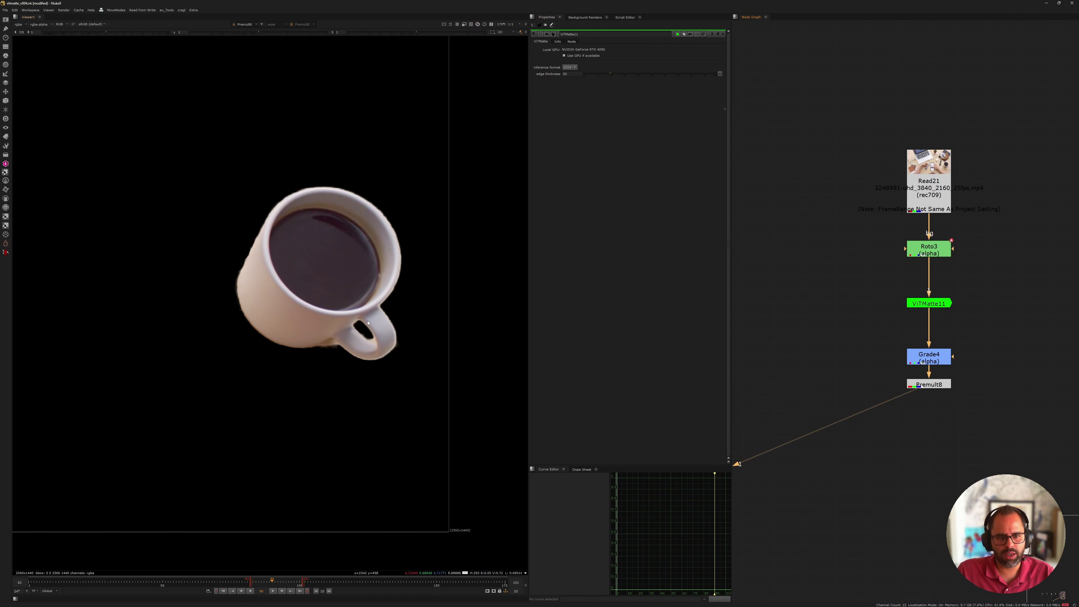
pyautogui.scroll(-2, 336, 302)
pyautogui.moveTo(364, 280); pyautogui.dragTo(414, 277, button='middle')
pyautogui.scroll(-2, 311, 207)
pyautogui.moveTo(311, 207); pyautogui.dragTo(399, 256, button='middle')
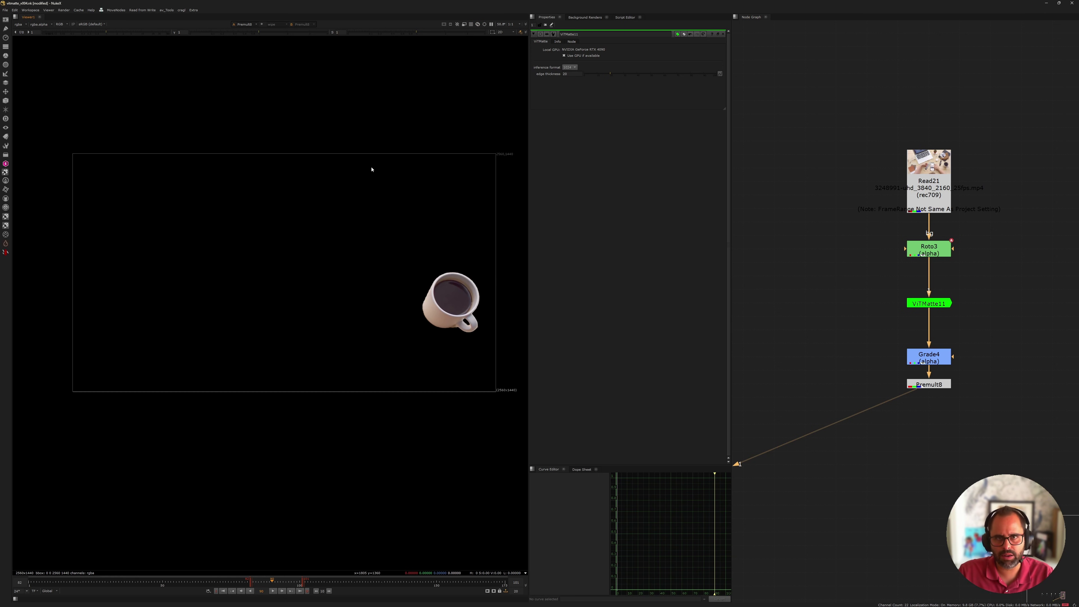
# Go to the Read10 ponytail branch, view Premult9's result, and examine the extracted head and loose hair up close
pyautogui.scroll(-8, 906, 296)
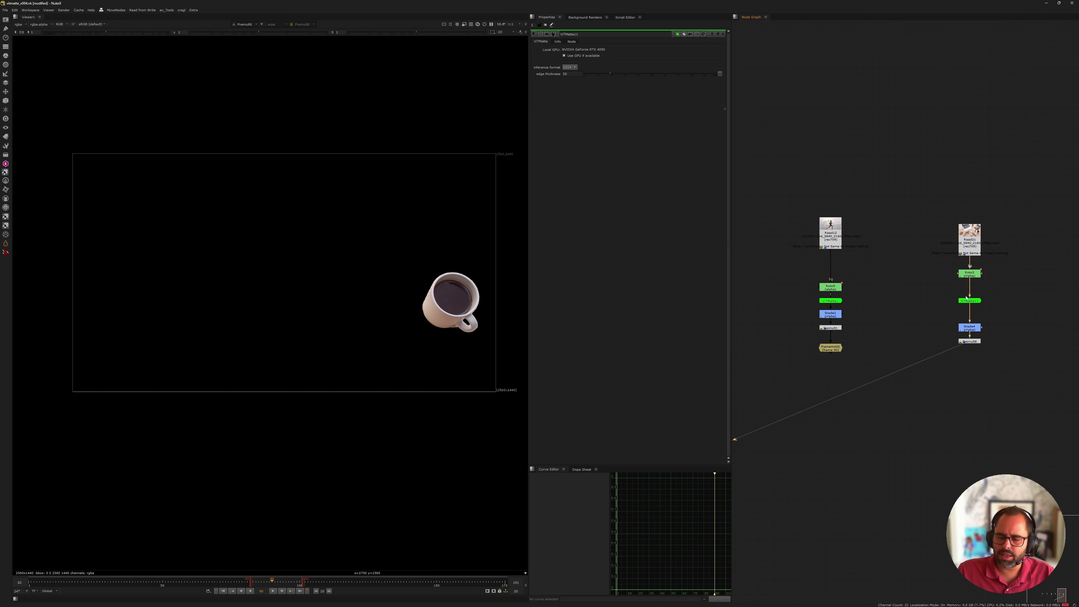
pyautogui.moveTo(892, 292); pyautogui.dragTo(1031, 296, button='middle')
pyautogui.scroll(4, 862, 307)
pyautogui.moveTo(877, 309); pyautogui.dragTo(1005, 333, button='middle')
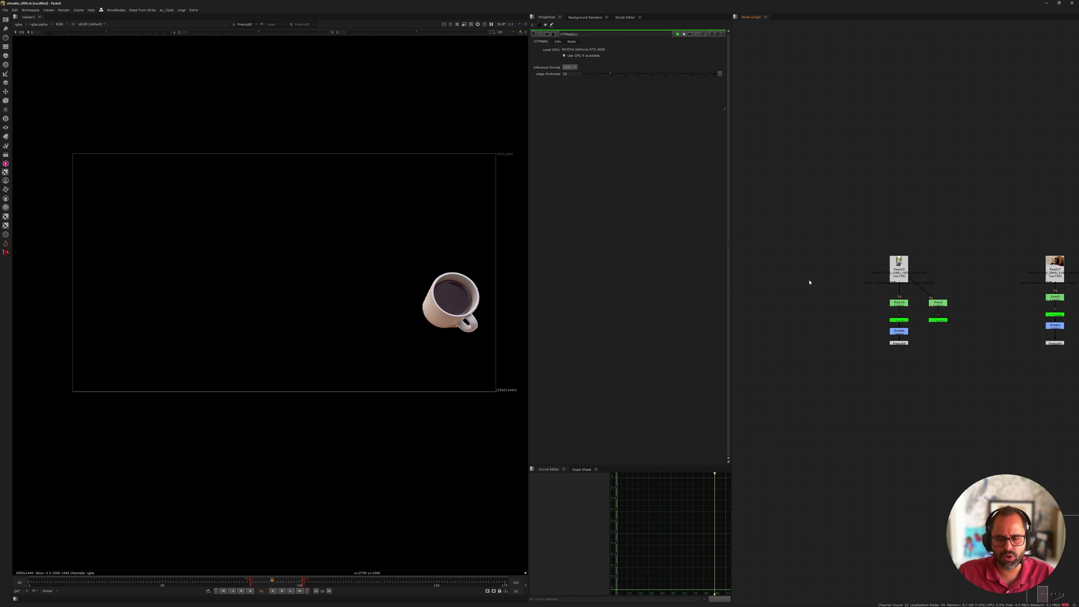
pyautogui.moveTo(891, 299); pyautogui.dragTo(838, 263, button='middle')
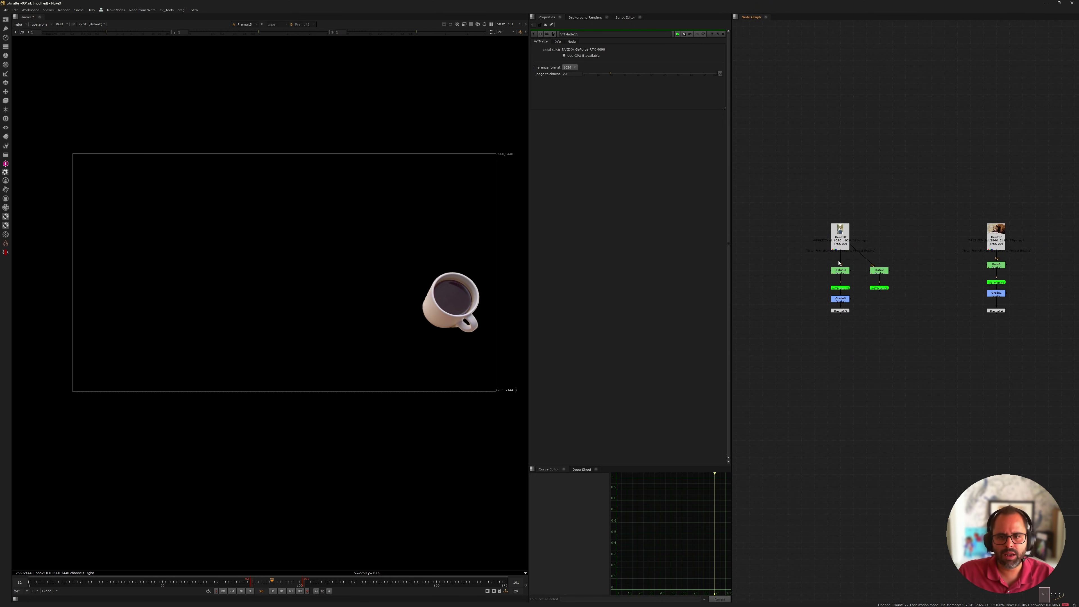
pyautogui.scroll(4, 862, 283)
pyautogui.click(794, 203)
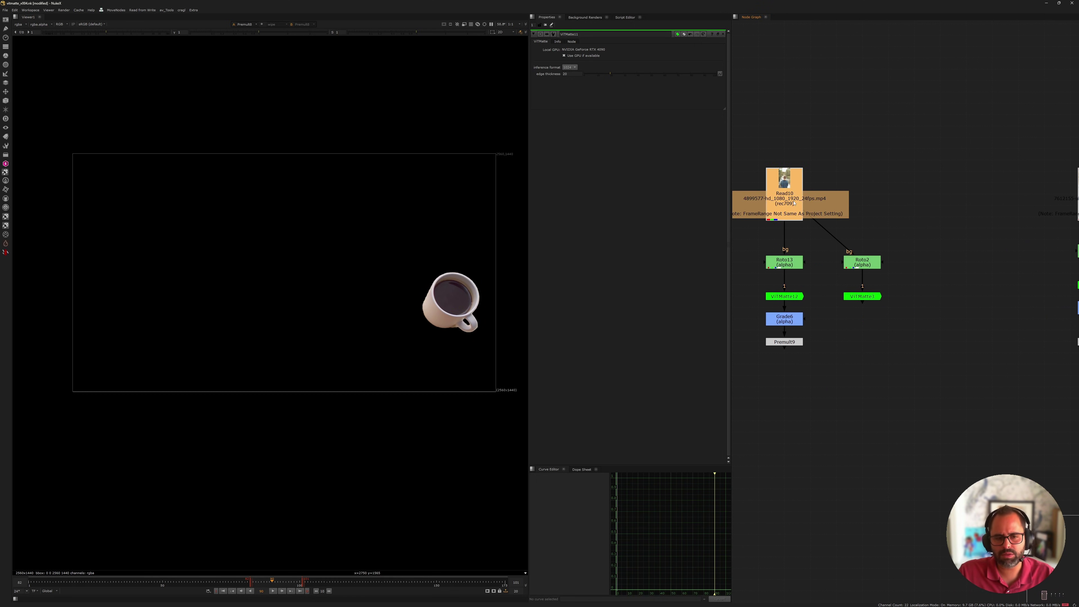
pyautogui.click(781, 342)
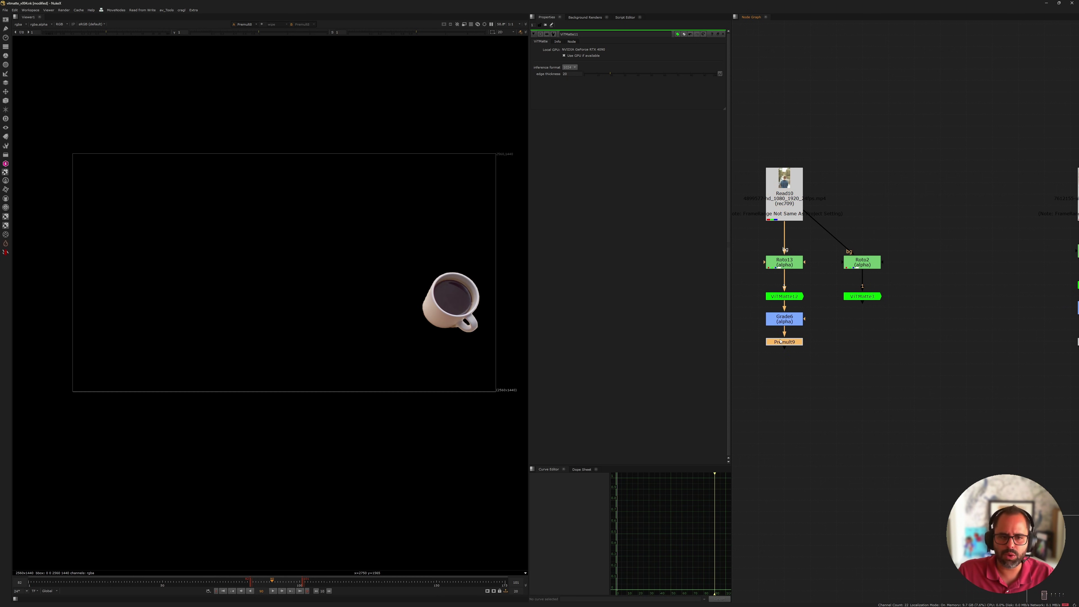
pyautogui.press('1')
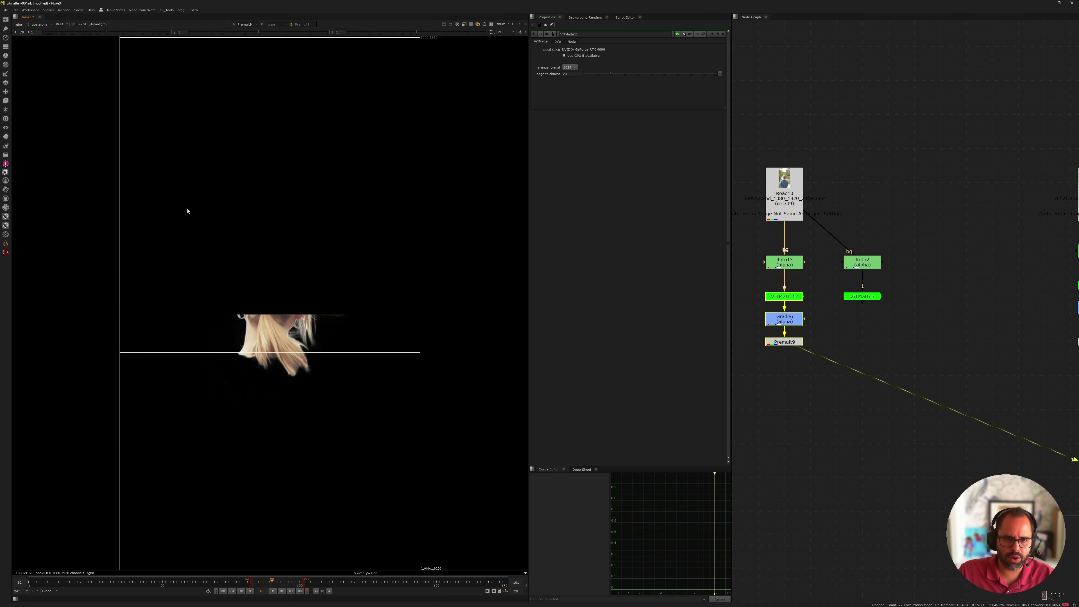
pyautogui.scroll(4, 295, 301)
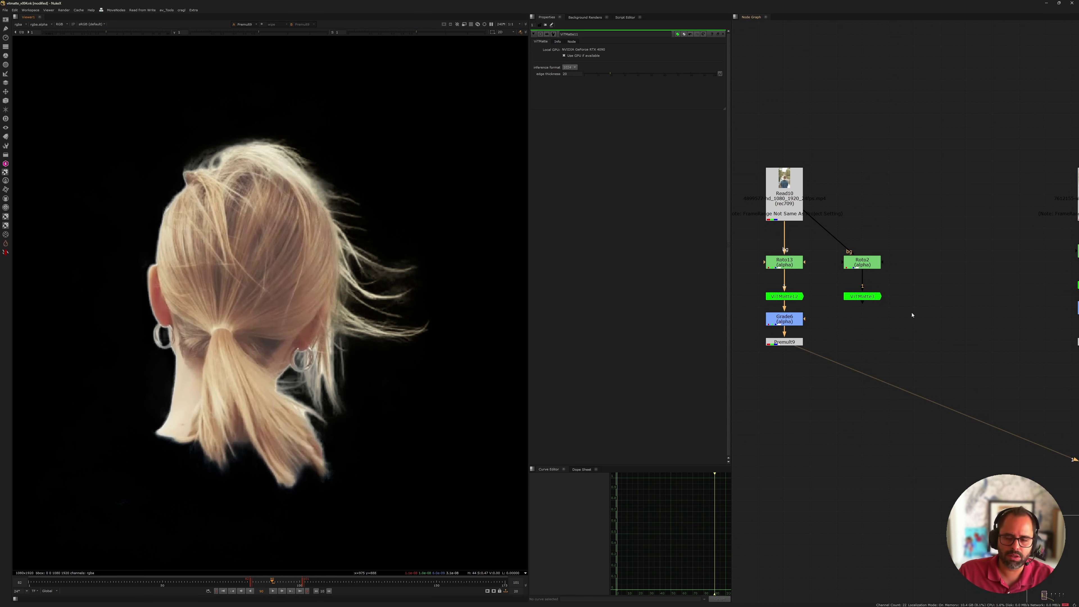
pyautogui.scroll(-3, 903, 293)
pyautogui.moveTo(1002, 289); pyautogui.dragTo(886, 278, button='middle')
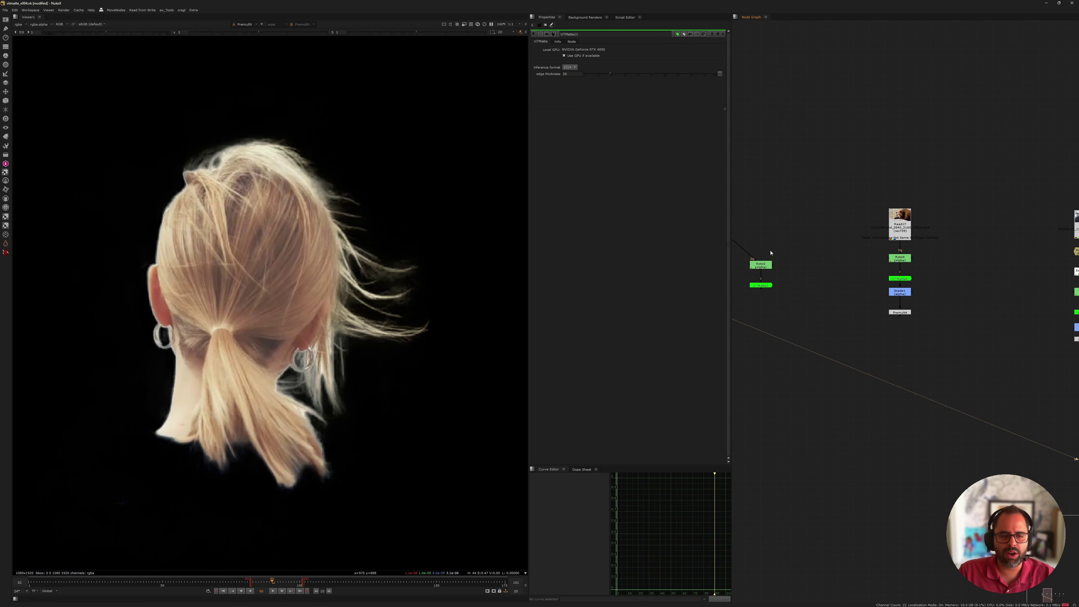
pyautogui.moveTo(777, 234); pyautogui.dragTo(893, 219, button='middle')
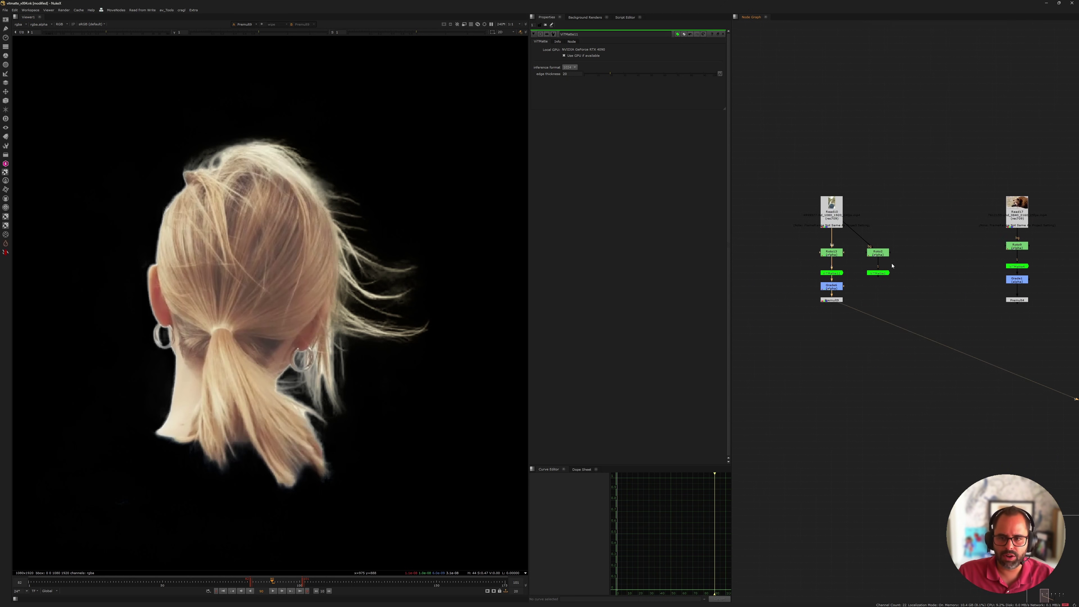
pyautogui.scroll(3, 856, 270)
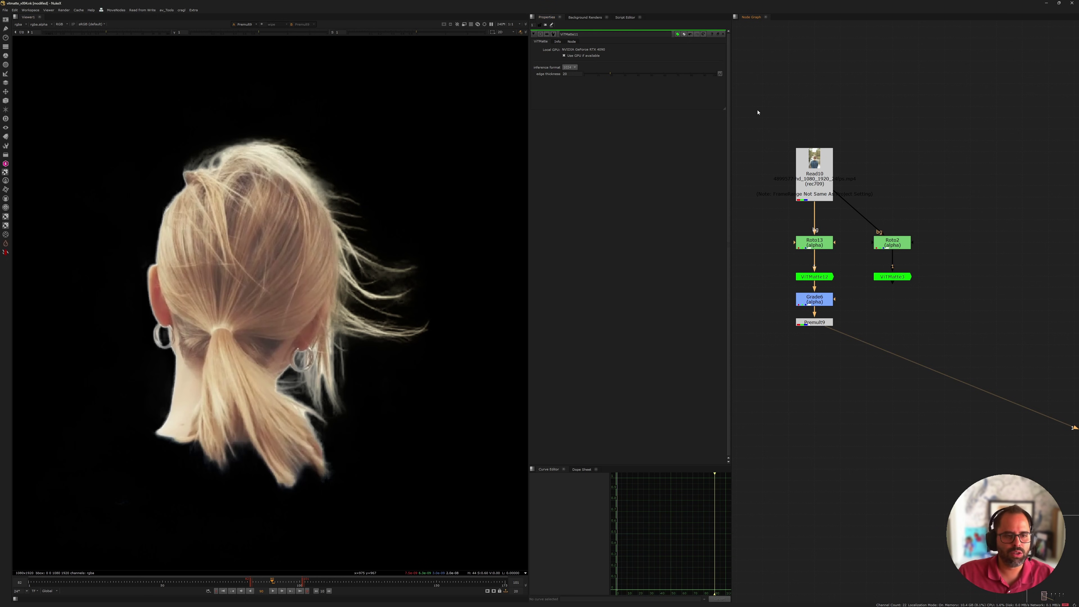
pyautogui.moveTo(920, 239); pyautogui.dragTo(951, 252, button='middle')
pyautogui.scroll(-1, 869, 254)
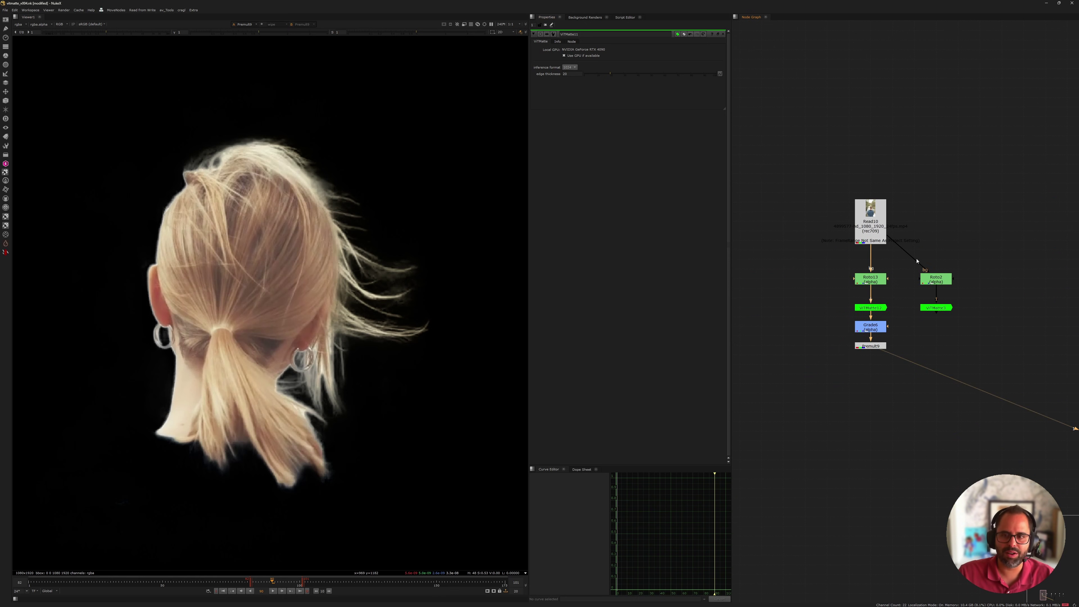
pyautogui.moveTo(776, 280); pyautogui.dragTo(811, 253, button='middle')
pyautogui.click(812, 253)
pyautogui.moveTo(885, 247); pyautogui.dragTo(838, 237, button='middle')
pyautogui.scroll(-3, 838, 237)
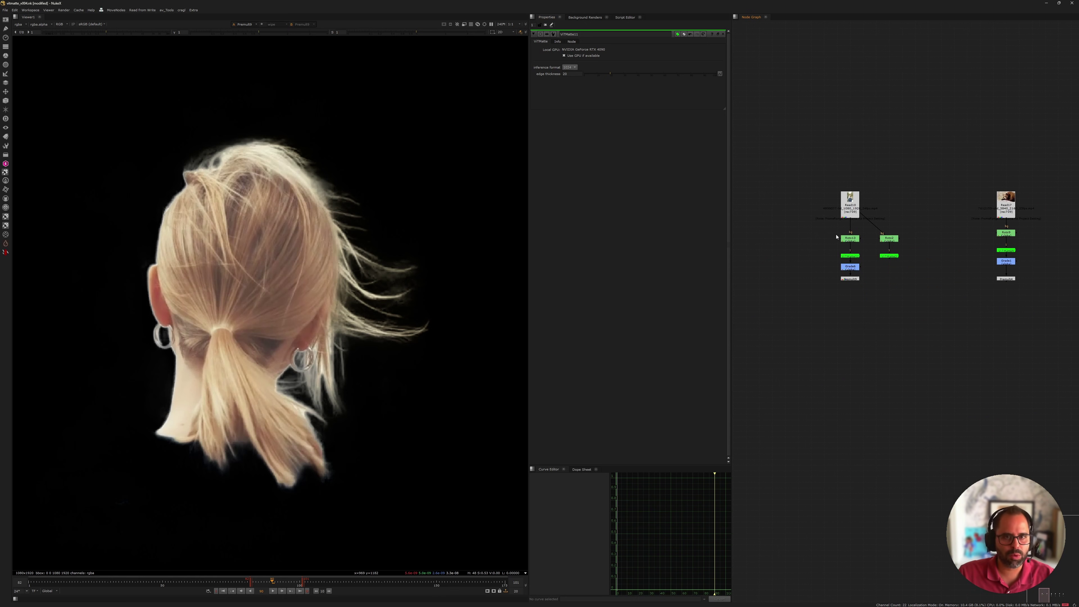